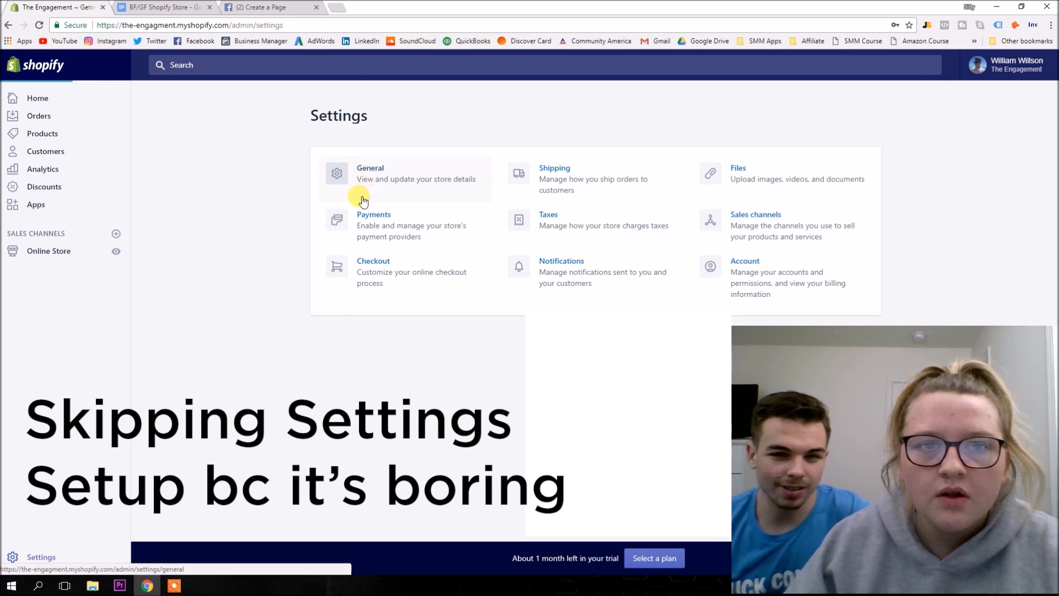
# - Open the General store settings from Shopify's Settings overview
pyautogui.click(363, 200)
# - Check the Google Doc of planned apps, then return to the store's Apps page
pyautogui.click(12, 553)
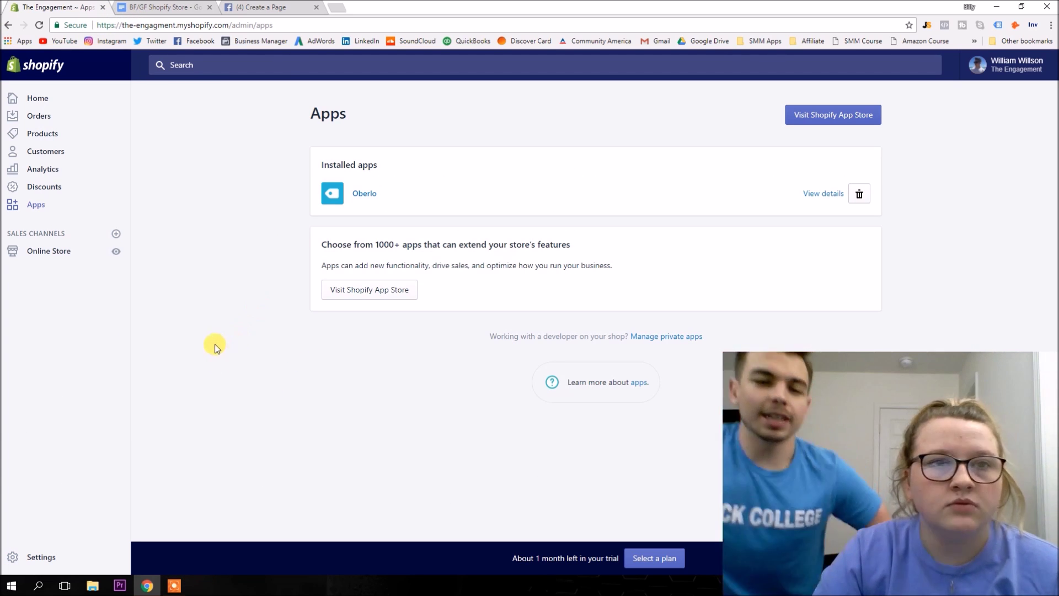
pyautogui.click(181, 9)
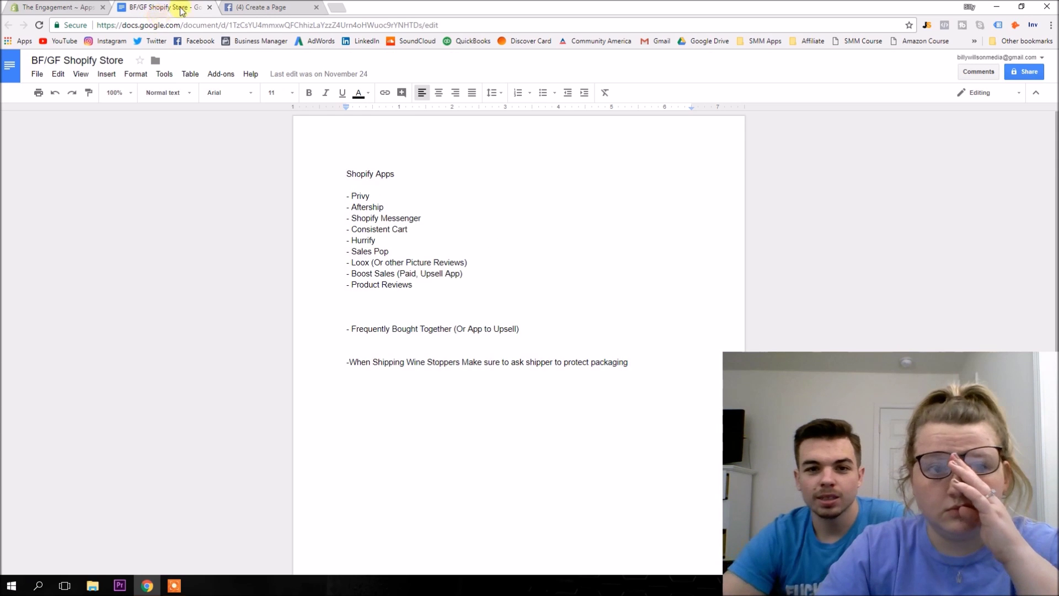
pyautogui.click(67, 7)
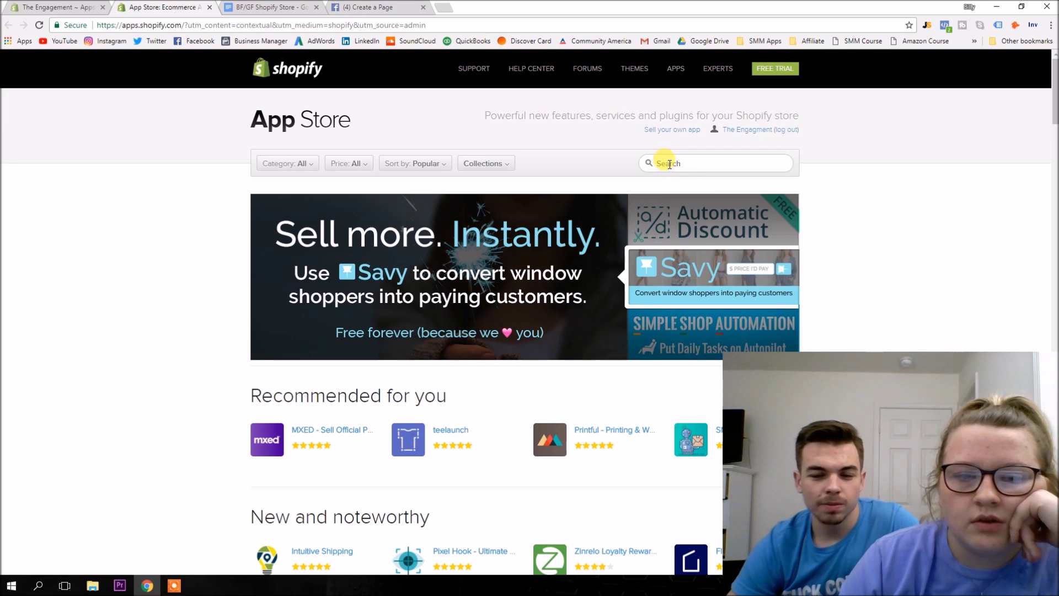
# - Search the App Store for 'privy' and install the Privy email popup app
pyautogui.click(669, 163)
pyautogui.write('privy')
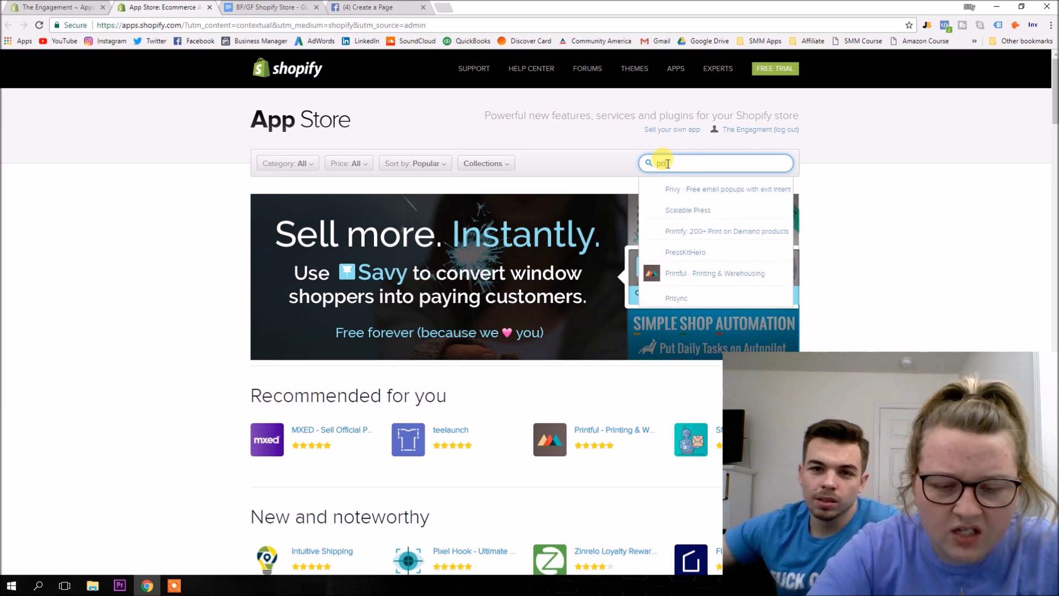
pyautogui.click(741, 244)
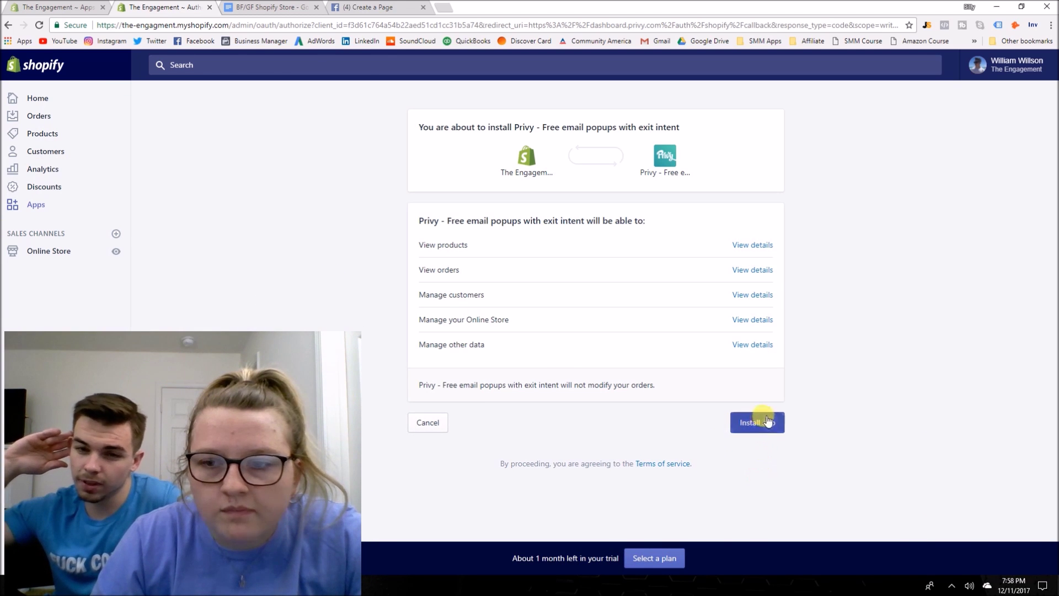
pyautogui.click(769, 422)
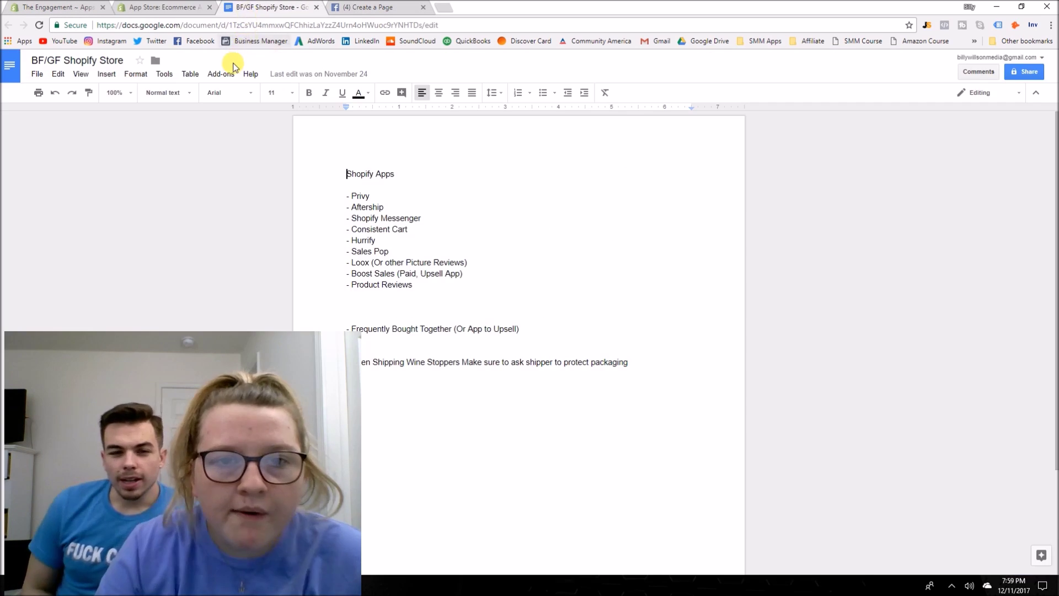
# - Search the App Store for 'consistent cart' and install Consistent Cart & Activity Monitor
pyautogui.click(163, 7)
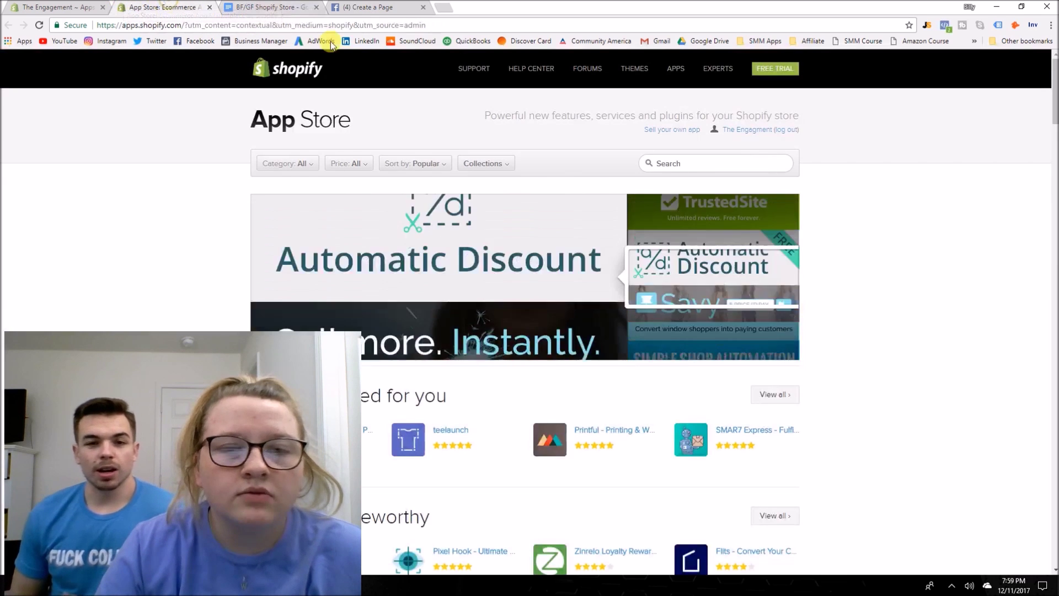
pyautogui.click(701, 159)
pyautogui.write('c')
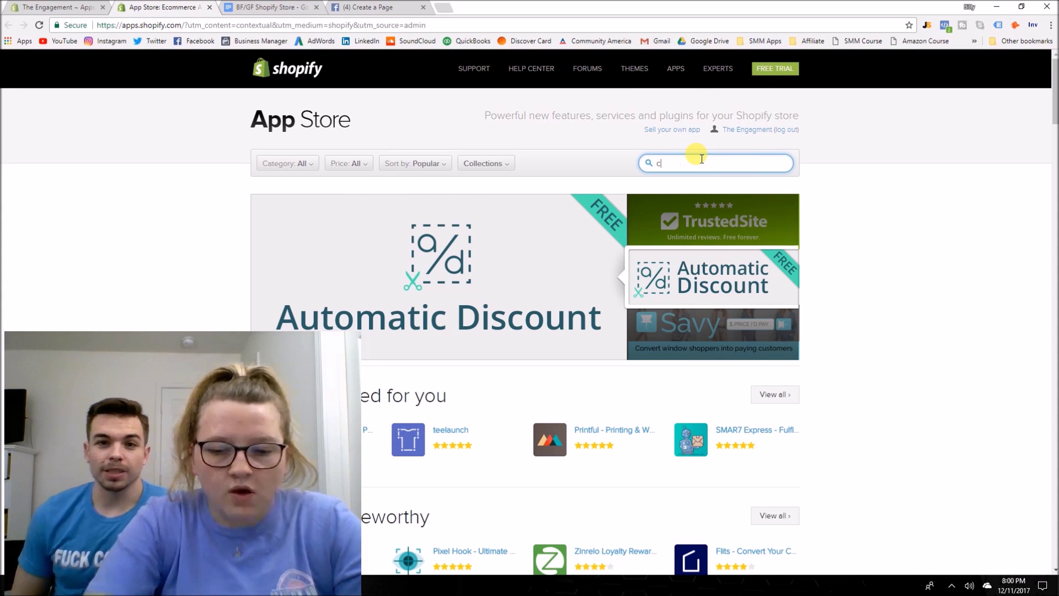
pyautogui.write('onsisten')
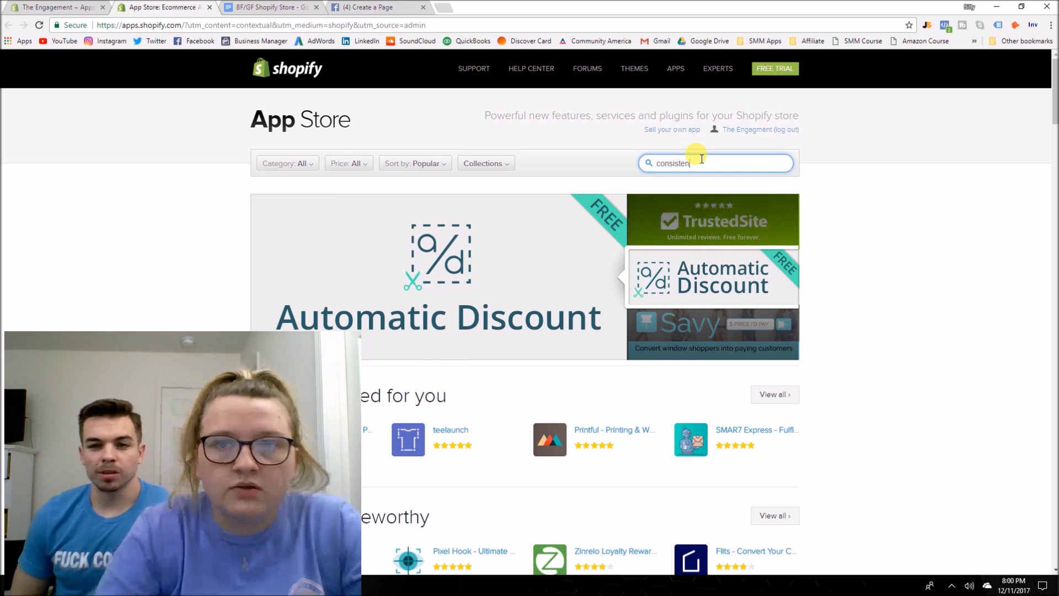
pyautogui.click(286, 4)
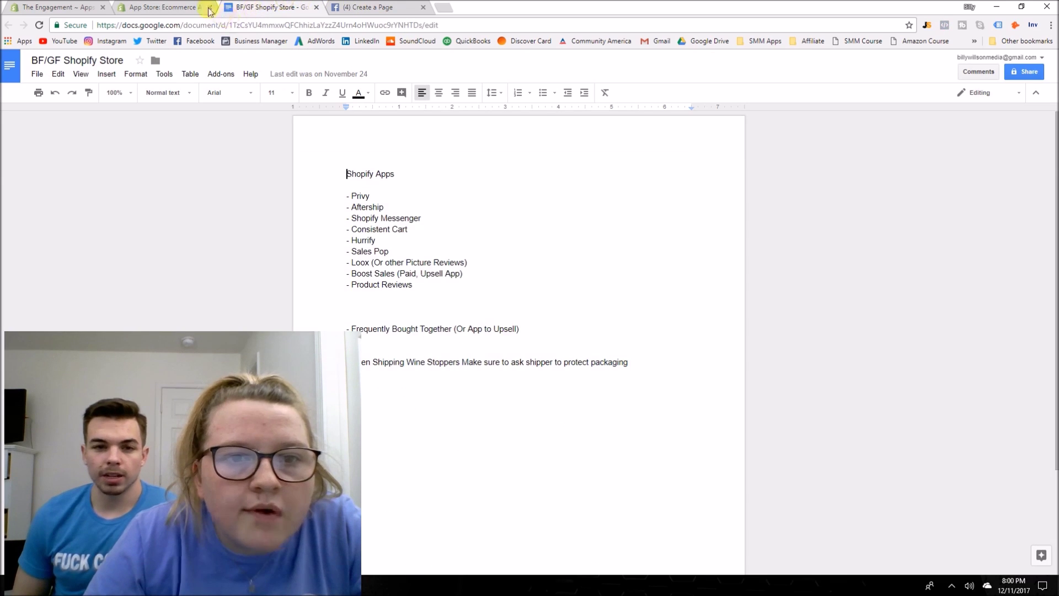
pyautogui.click(184, 4)
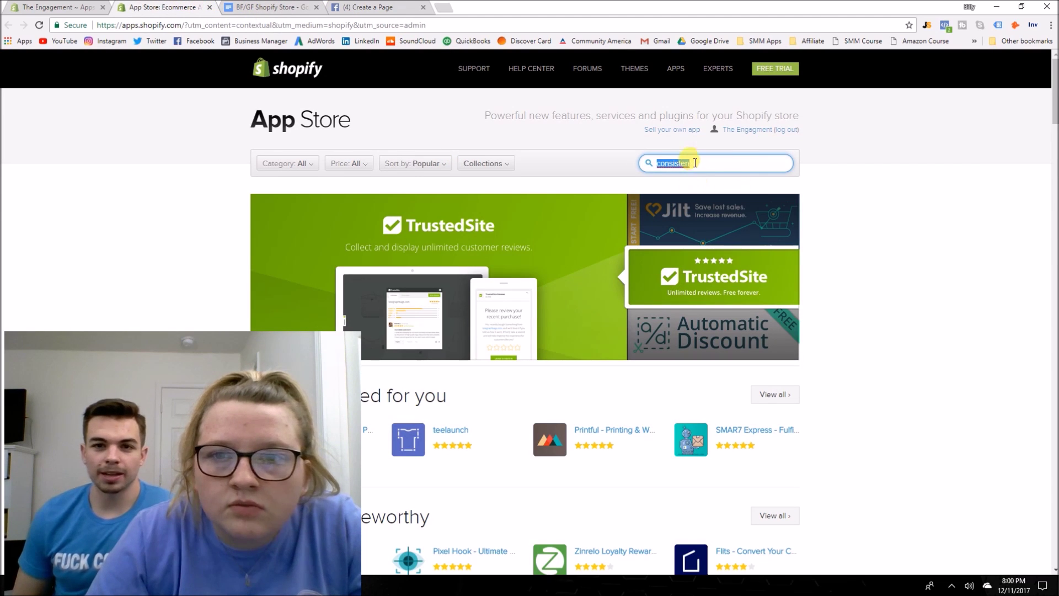
pyautogui.write('t cart')
pyautogui.press('Return')
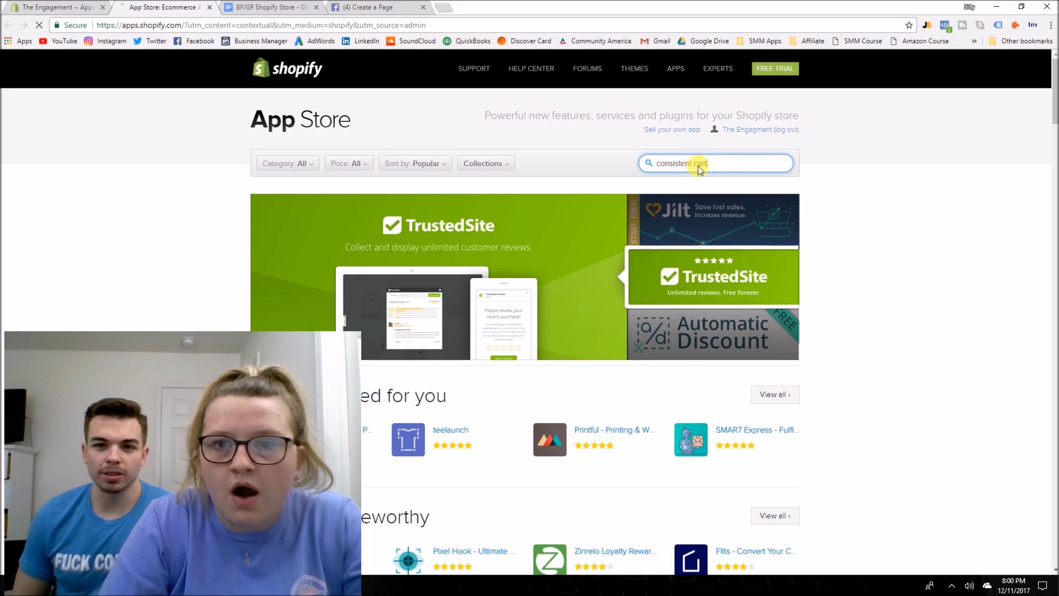
pyautogui.scroll(-2, 524, 397)
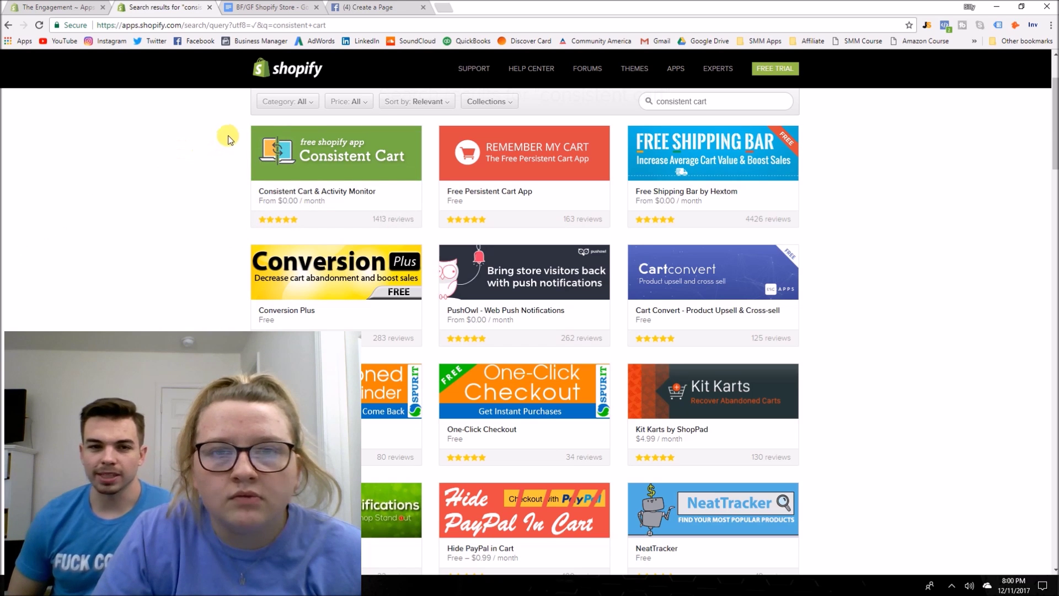
pyautogui.click(325, 144)
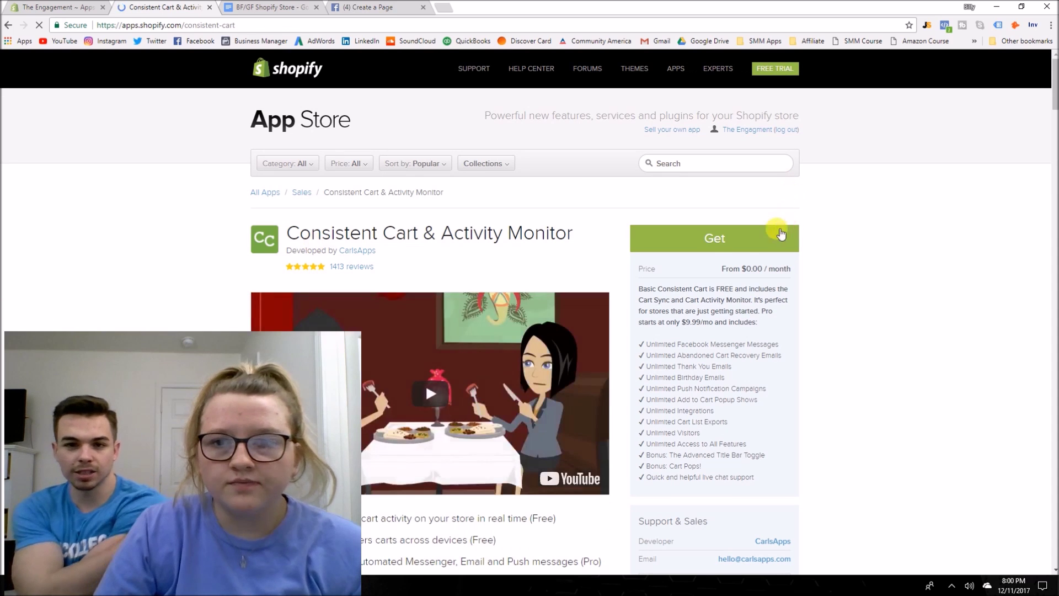
pyautogui.click(699, 253)
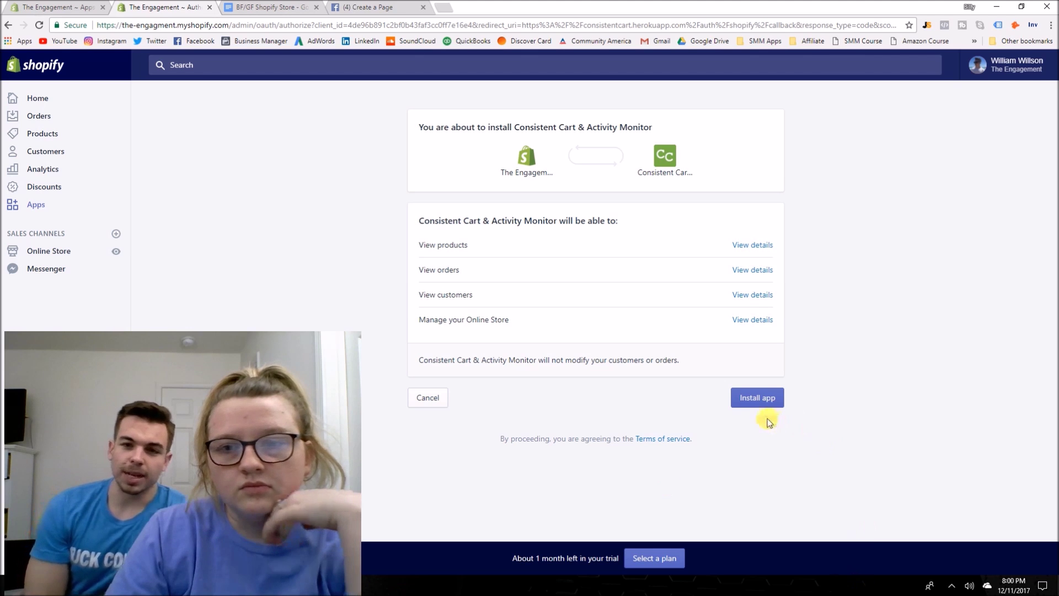
pyautogui.click(756, 397)
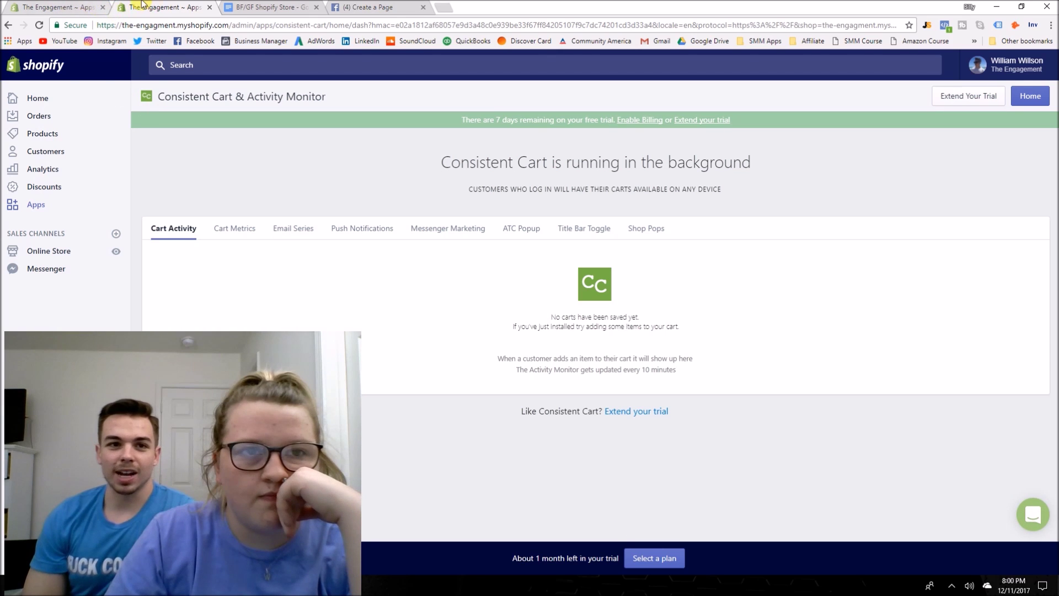
# - Reload the Apps page so it lists Consistent Cart, Oberlo, Privy and AfterShip
pyautogui.click(268, 7)
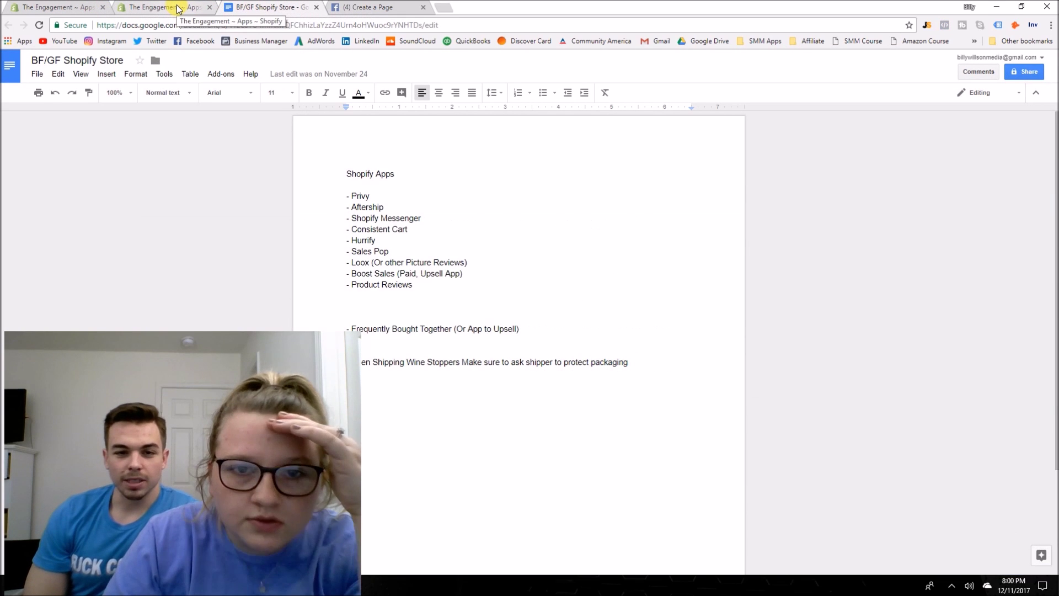
pyautogui.click(72, 6)
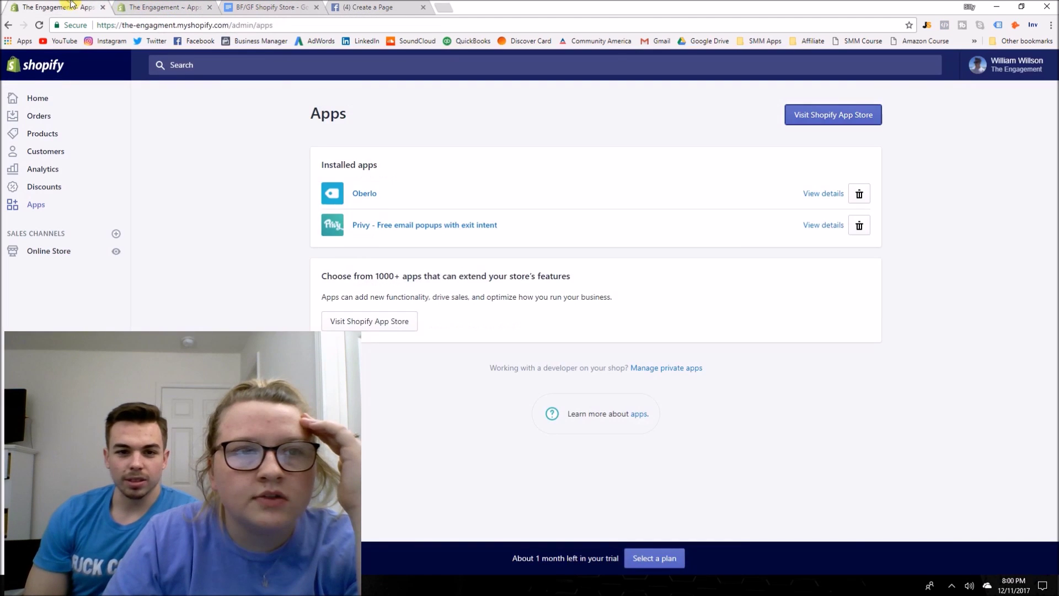
pyautogui.click(153, 5)
pyautogui.scroll(-5, 779, 219)
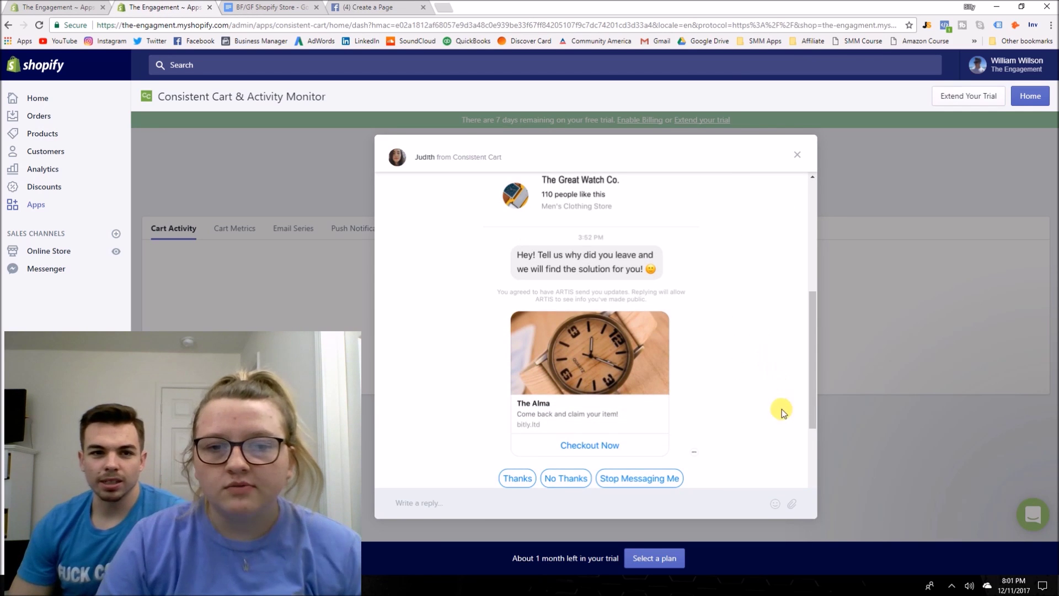
pyautogui.click(95, 4)
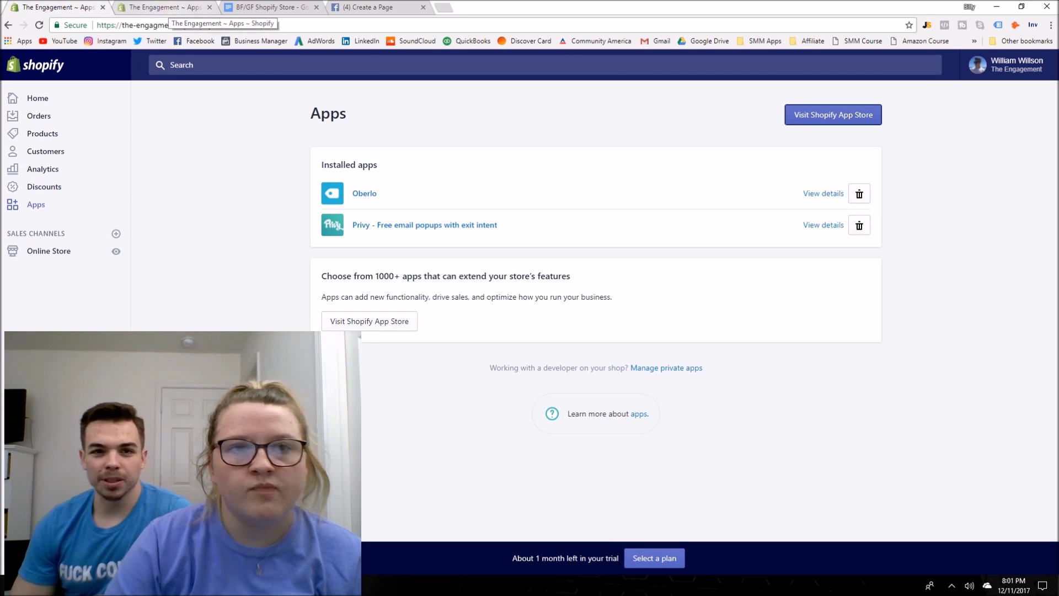
pyautogui.click(39, 25)
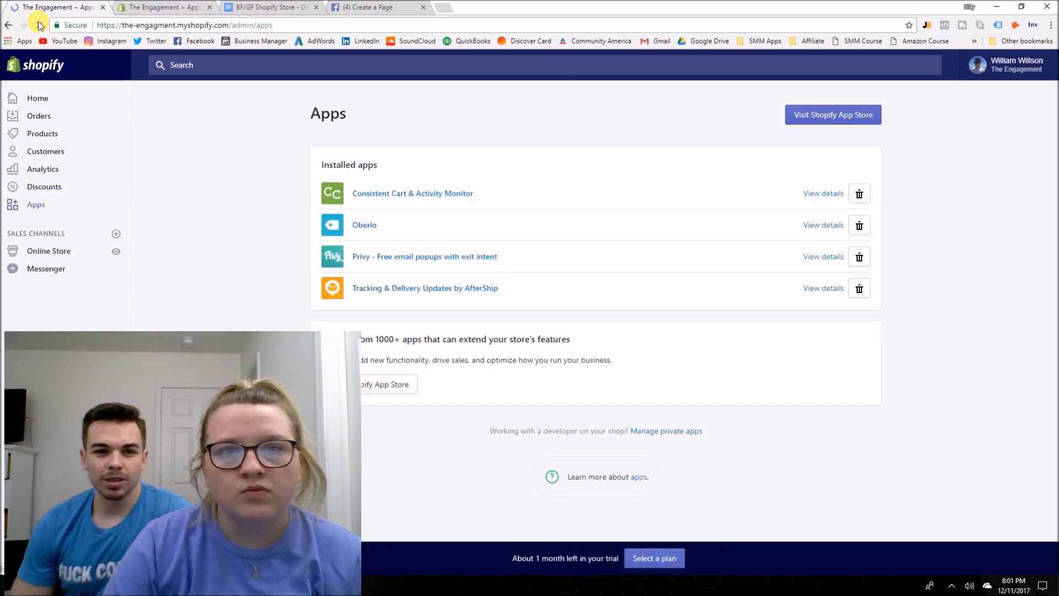
# - Cross-check the planned-apps doc, then open the Shopify App Store in a new tab
pyautogui.click(265, 7)
pyautogui.click(162, 8)
pyautogui.click(56, 5)
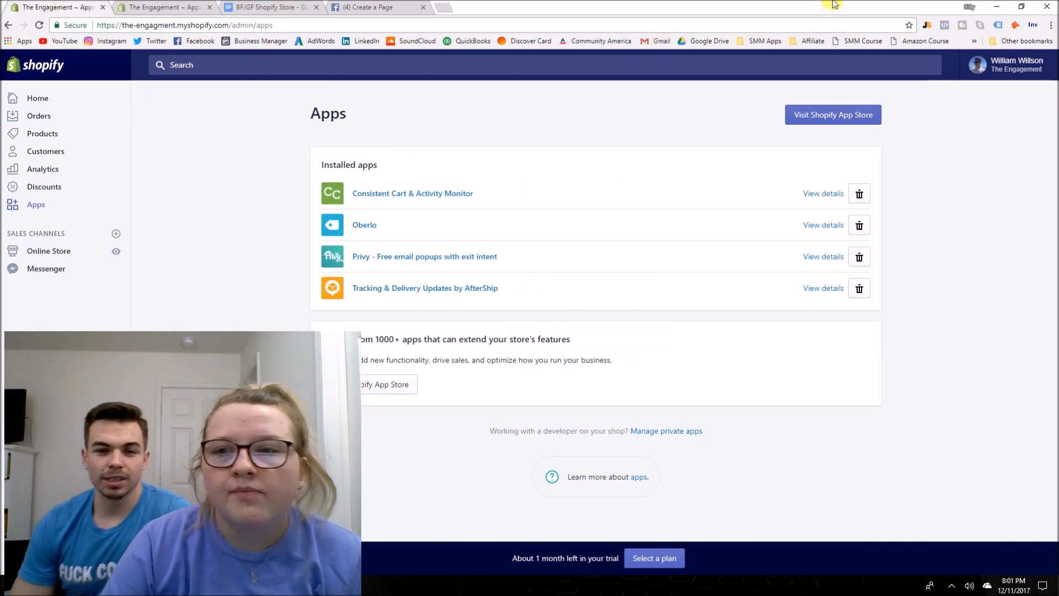
pyautogui.click(830, 114)
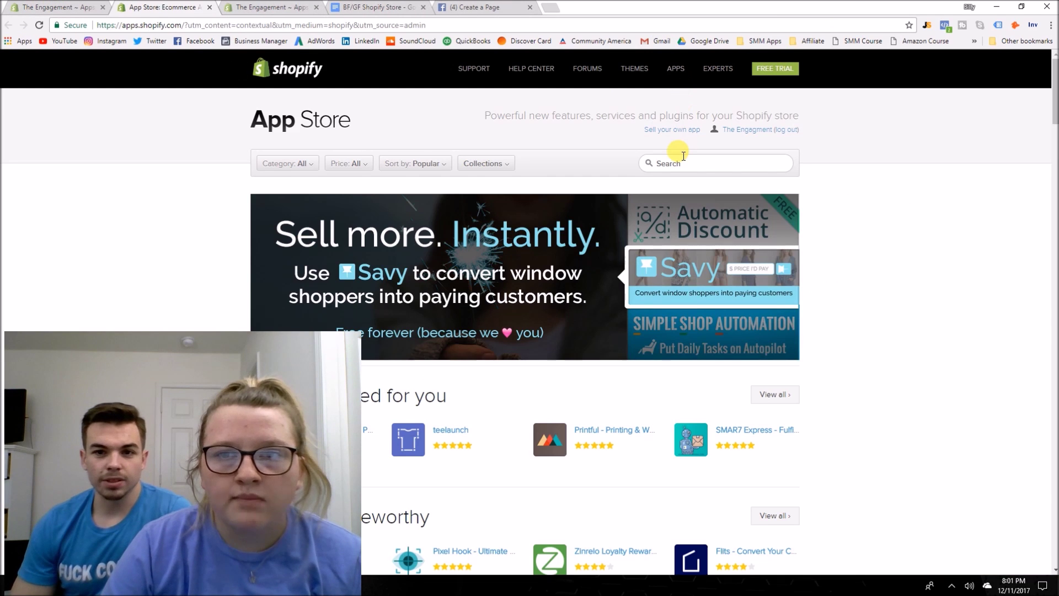
# - Search the App Store for 'hurrify' and 'loox', opening the Loox Photo Reviews page
pyautogui.click(684, 156)
pyautogui.write('hurrify')
pyautogui.press('Return')
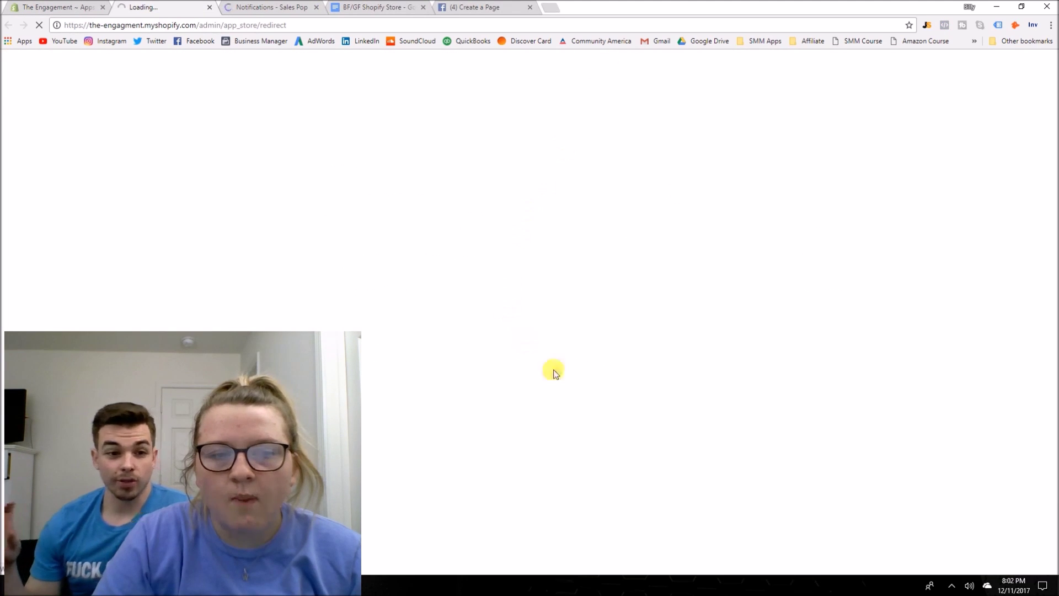
pyautogui.click(703, 163)
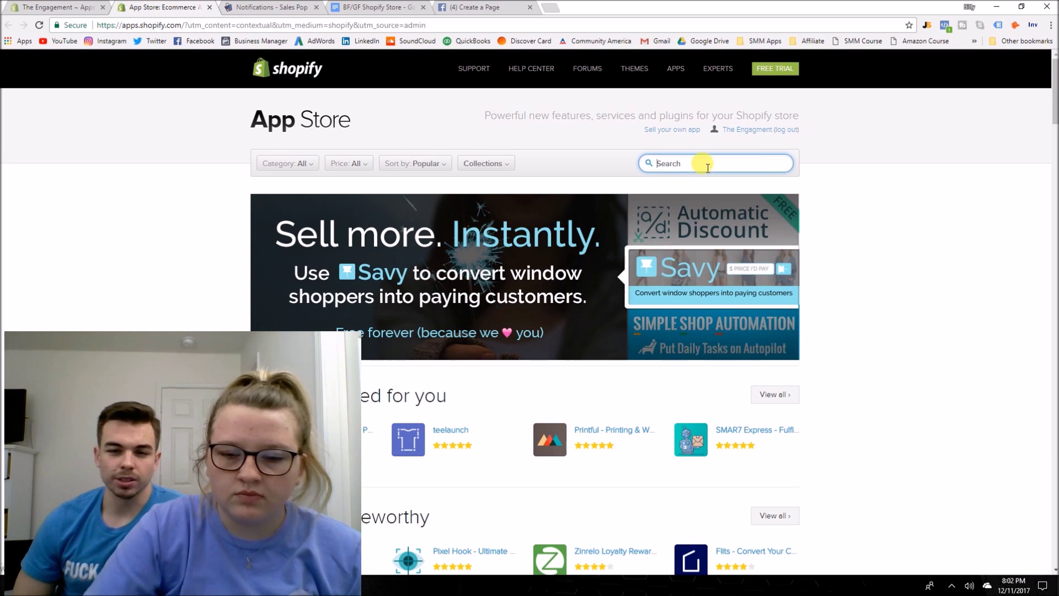
pyautogui.write('loo')
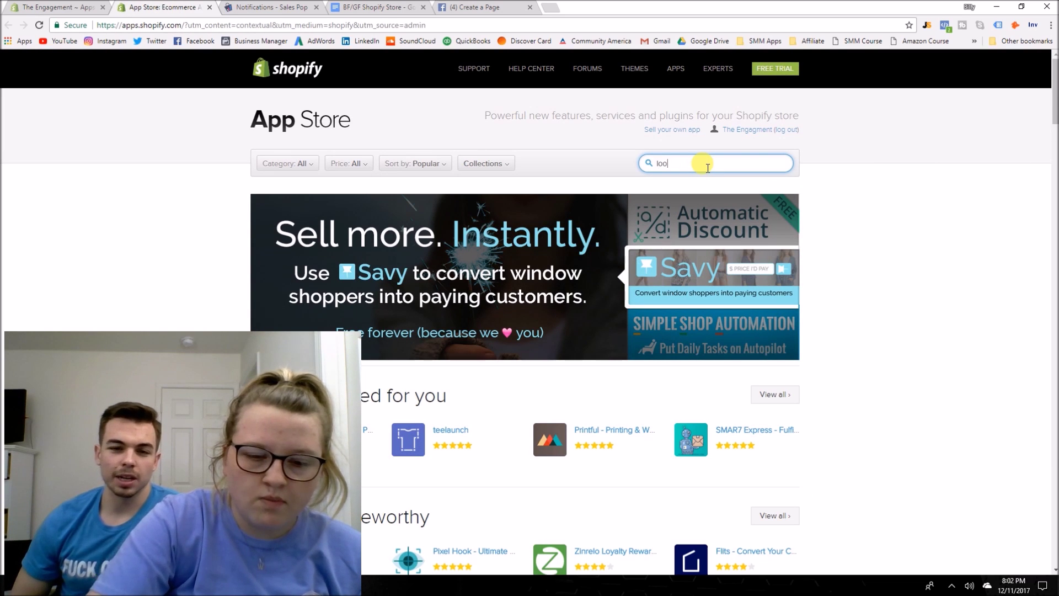
pyautogui.write('x')
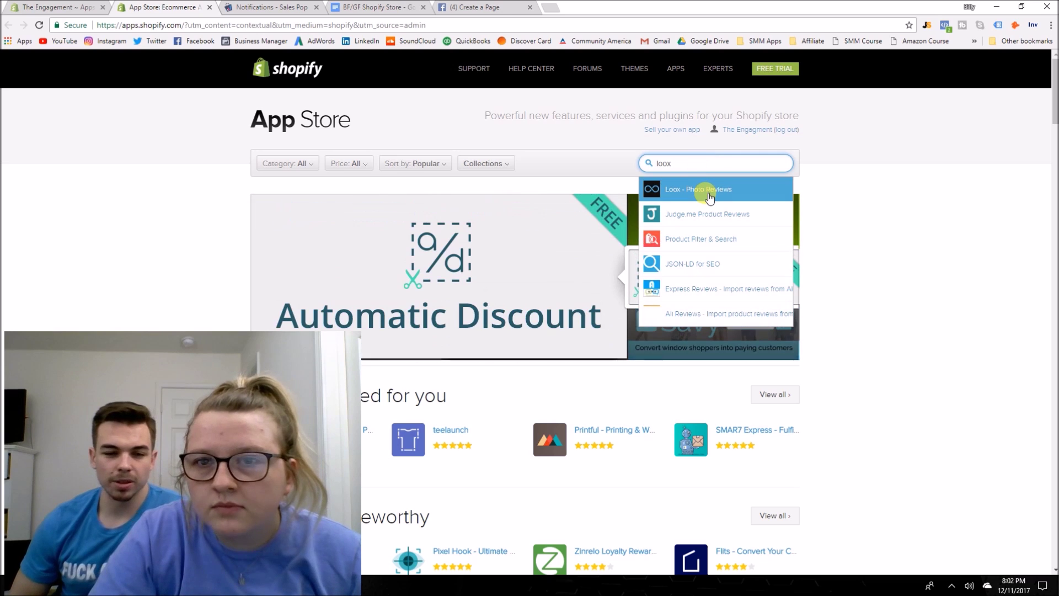
pyautogui.click(710, 193)
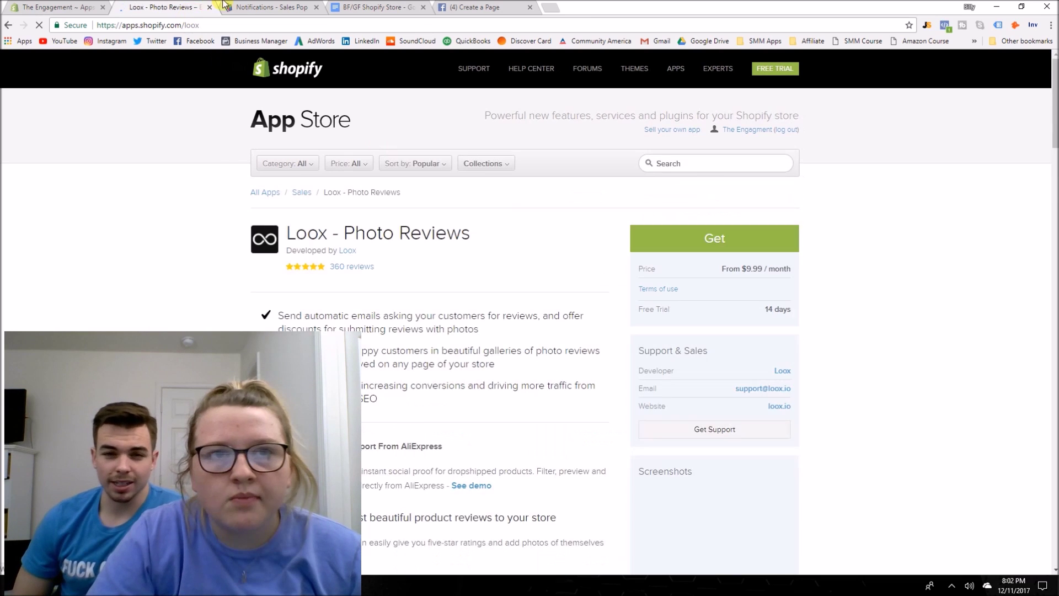
# - Close Sales Pop, open Boost Sales' 15-day trial plans, then close that page
pyautogui.click(276, 6)
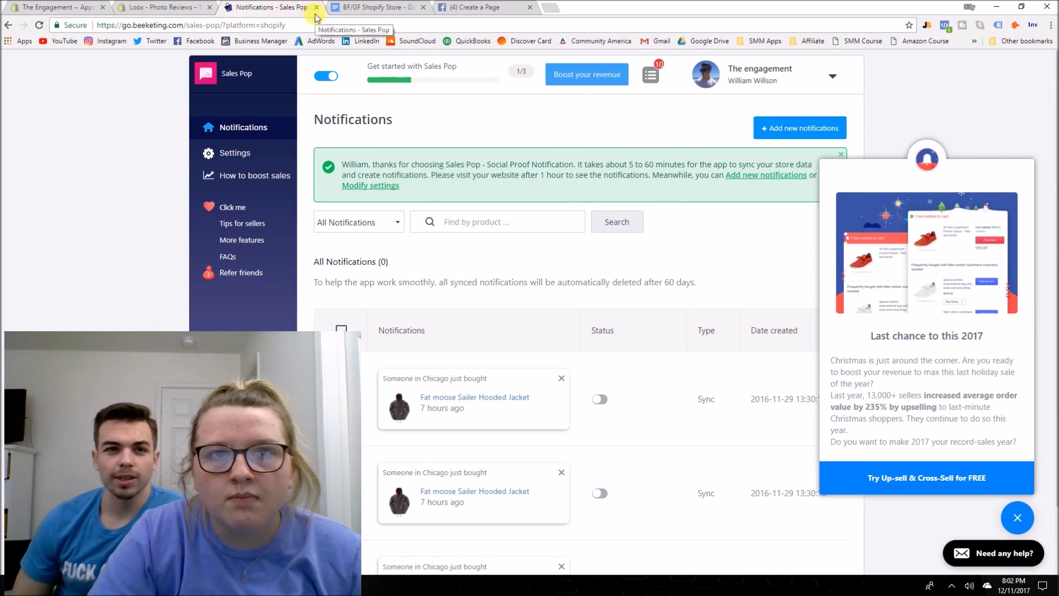
pyautogui.click(316, 7)
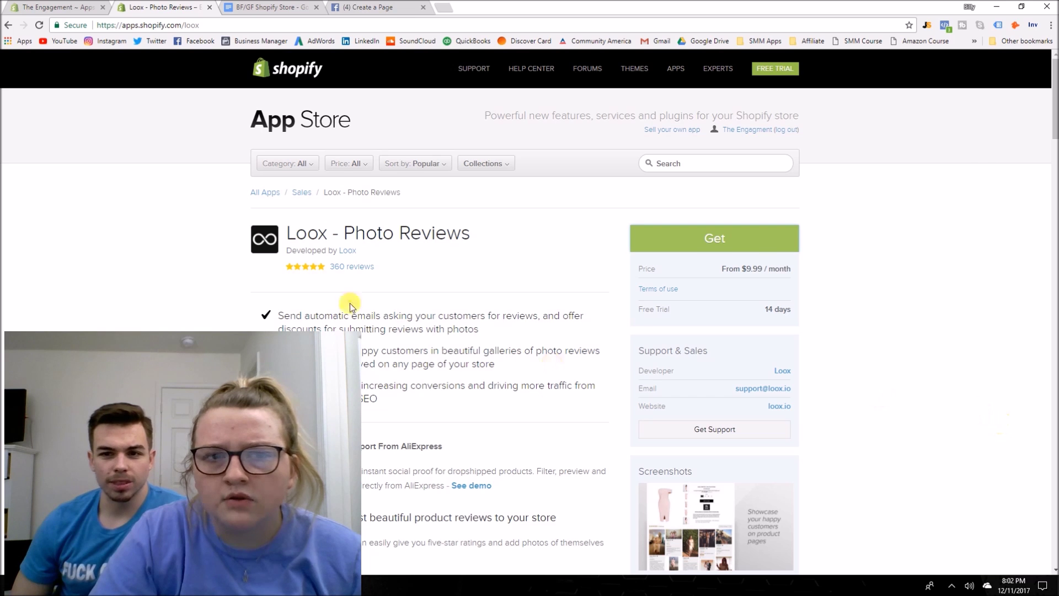
pyautogui.hotkey('alt', 'Left')
pyautogui.click(685, 163)
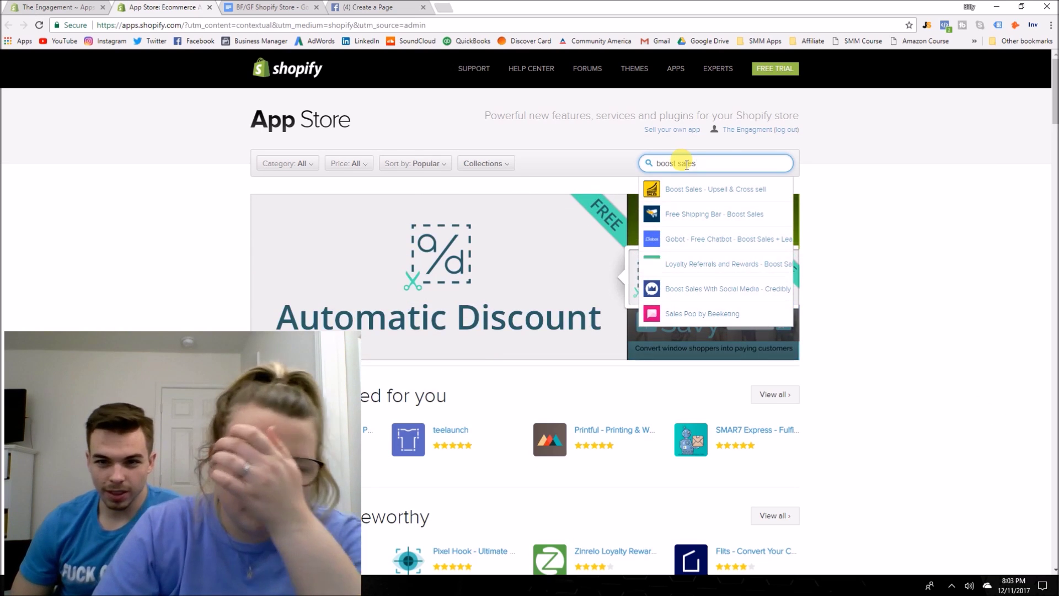
pyautogui.click(767, 196)
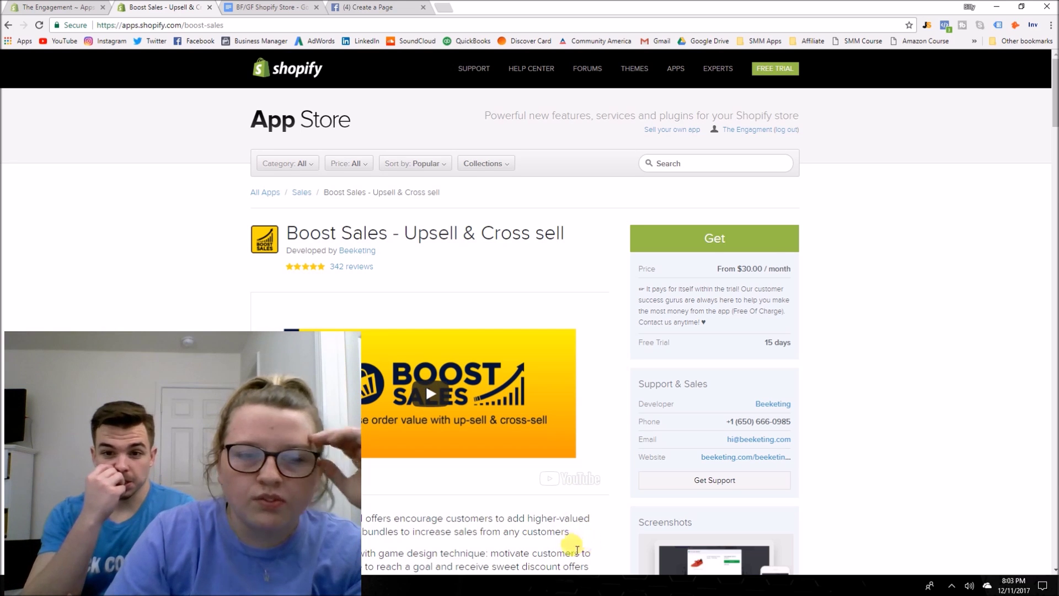
pyautogui.click(713, 237)
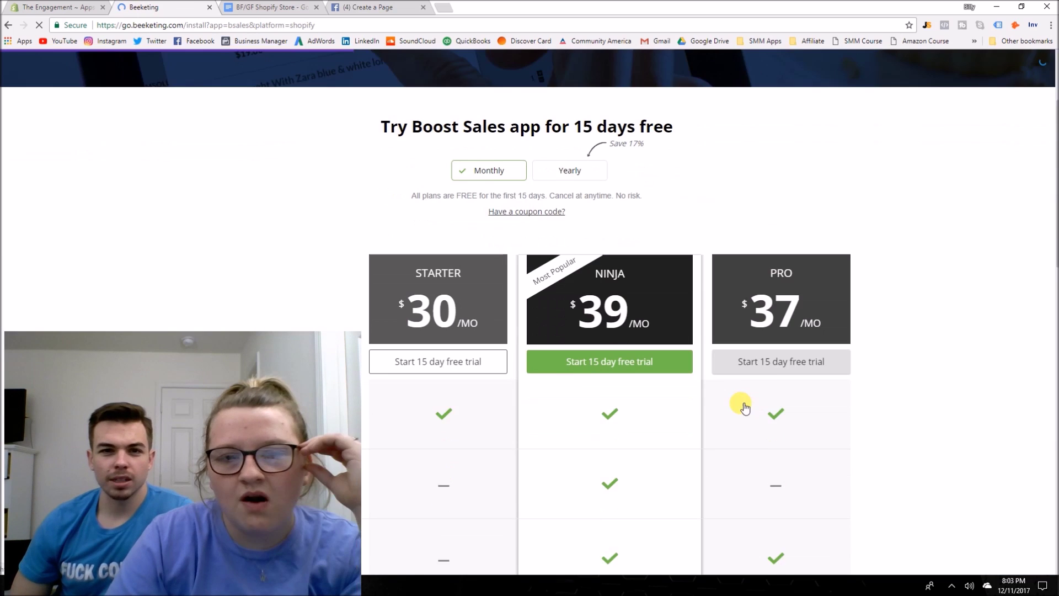
pyautogui.hotkey('ctrl', 'w')
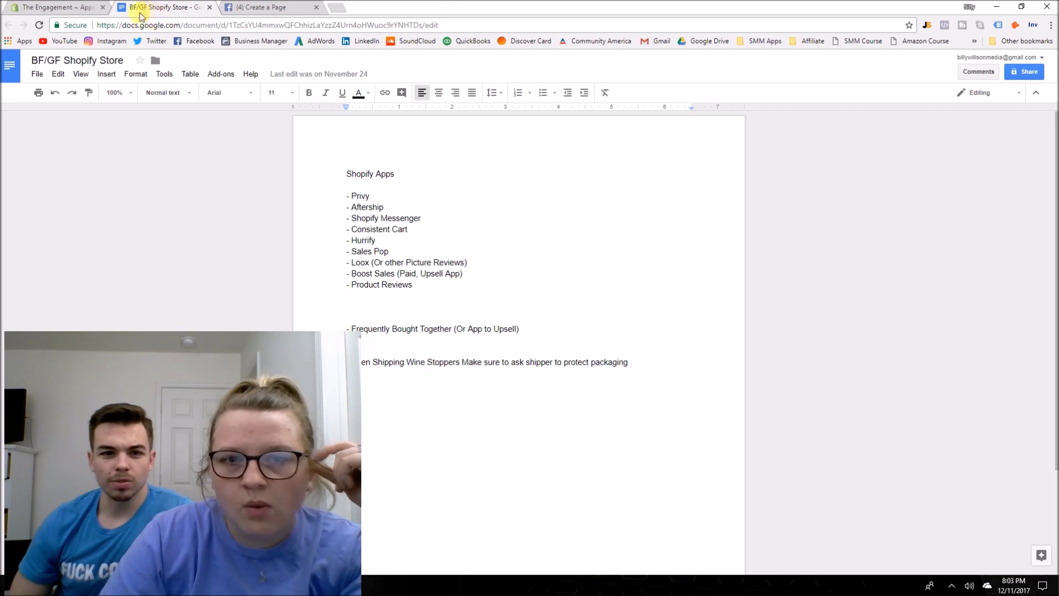
# - Install Product Reviews and reload Apps to show it among eight installed apps
pyautogui.click(91, 4)
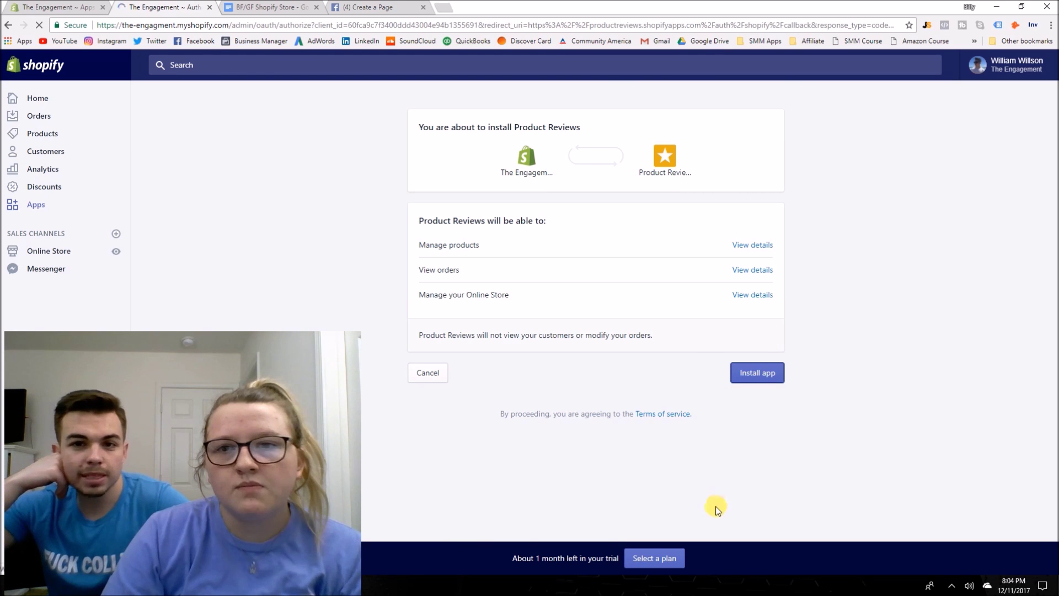
pyautogui.click(763, 374)
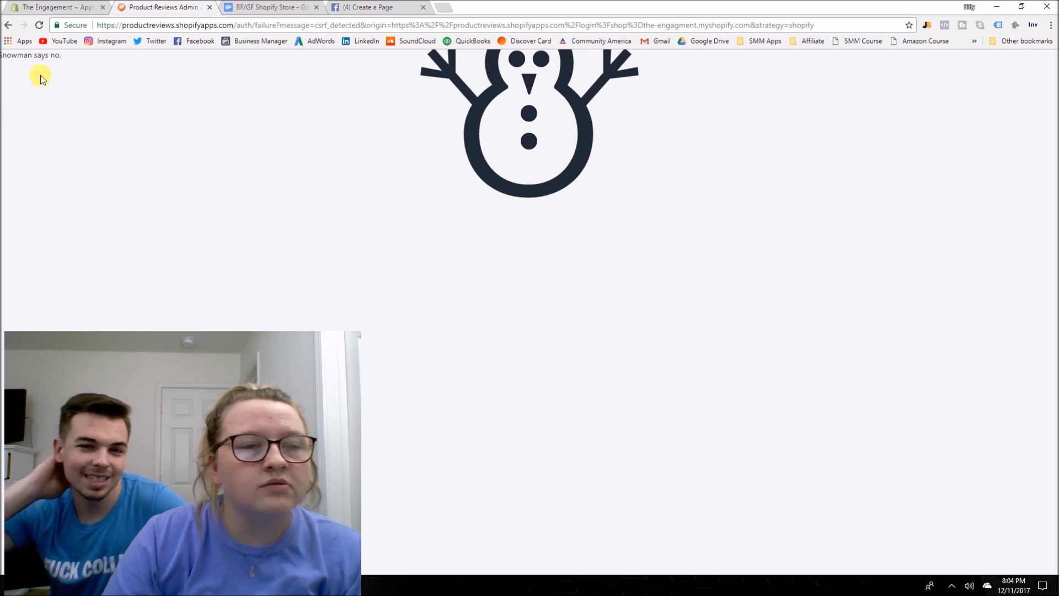
pyautogui.hotkey('ctrl', 'w')
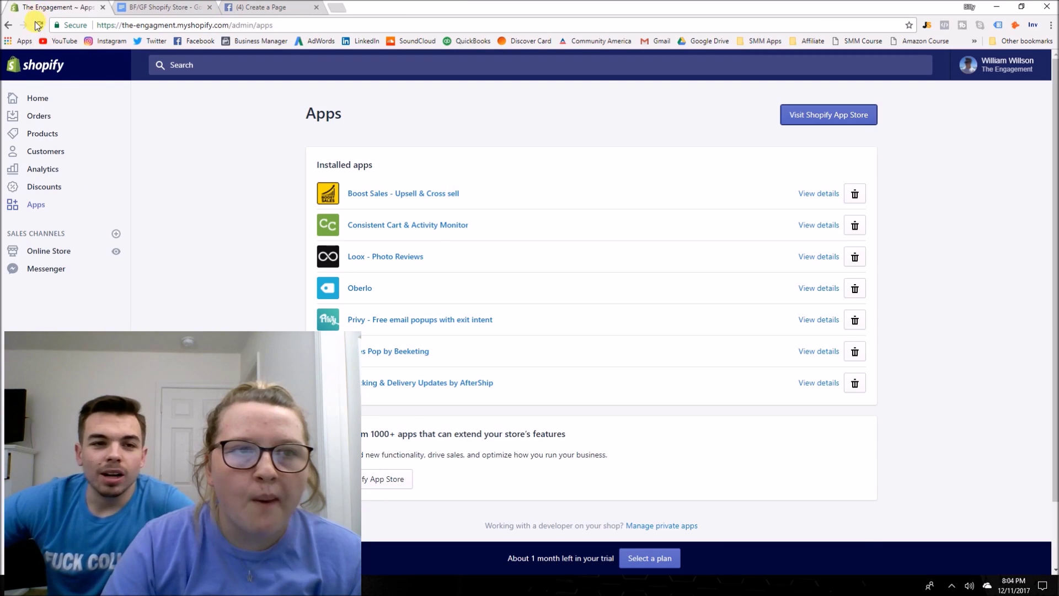
pyautogui.click(36, 26)
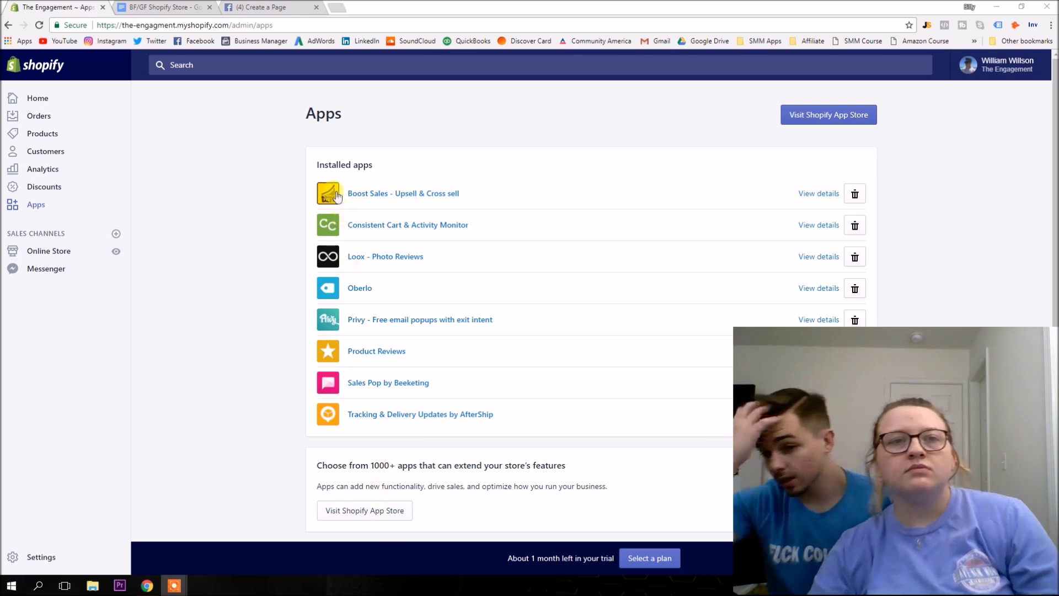
pyautogui.click(260, 7)
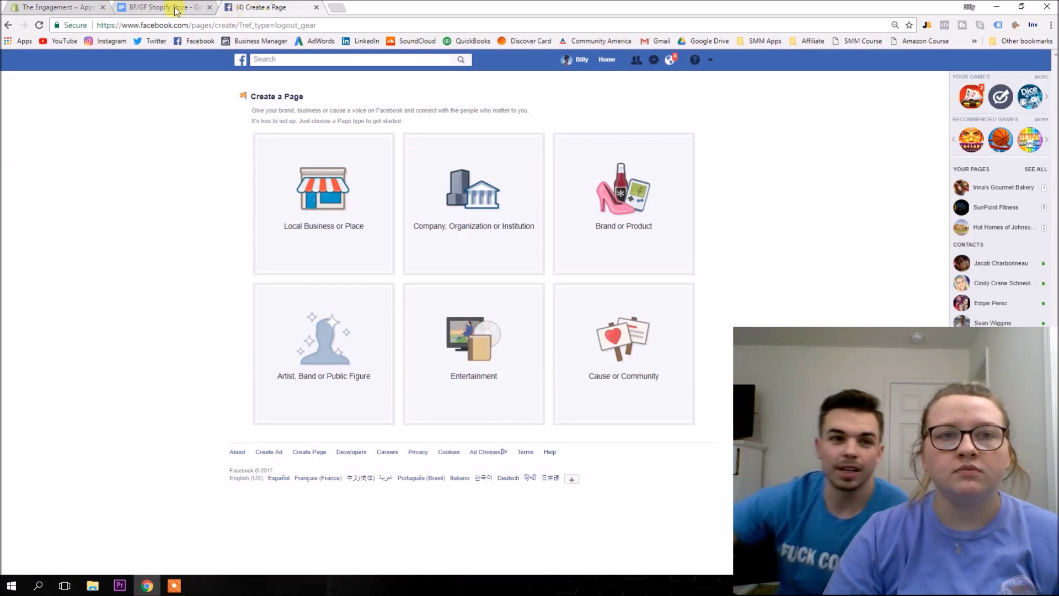
# - Close the BF/GF Shopify Store doc and return to Facebook's Create a Page tab
pyautogui.click(86, 4)
pyautogui.click(209, 7)
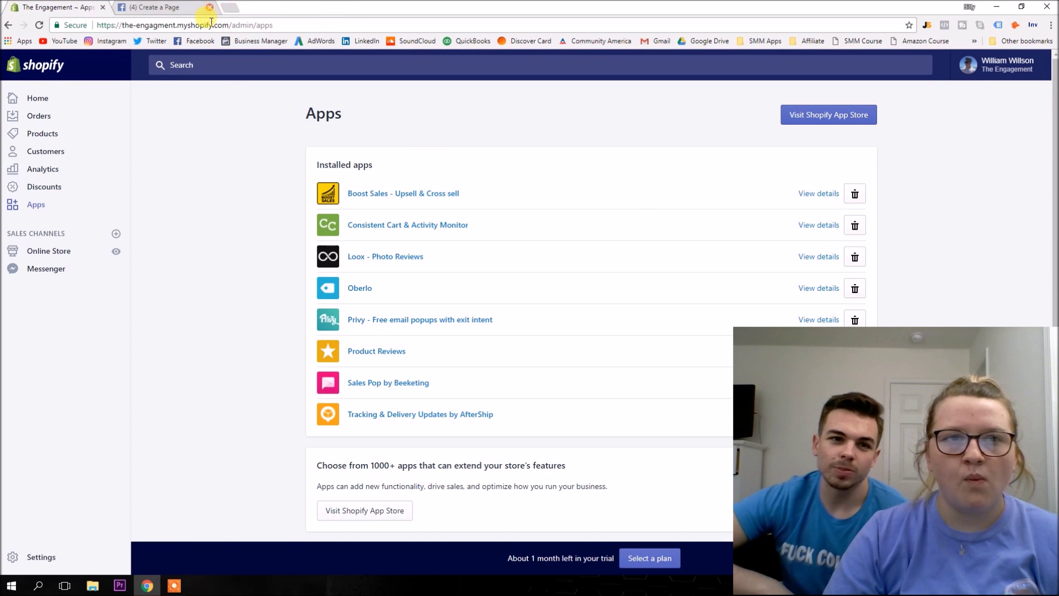
pyautogui.click(182, 5)
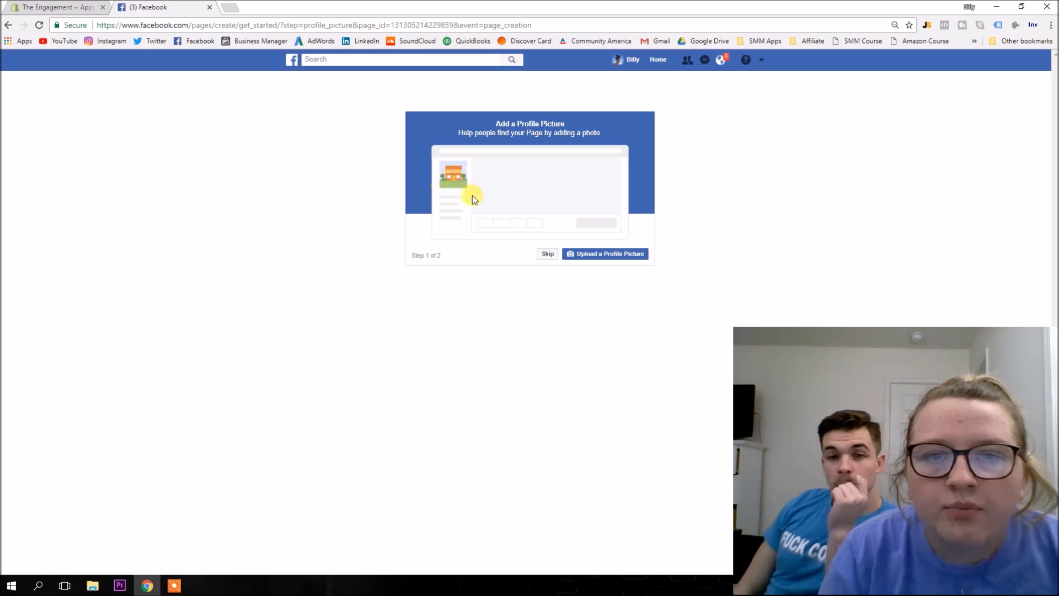
# - Give The Engagement Brand page profile and cover photos, dismiss the tips, and view About
pyautogui.click(623, 255)
pyautogui.click(252, 97)
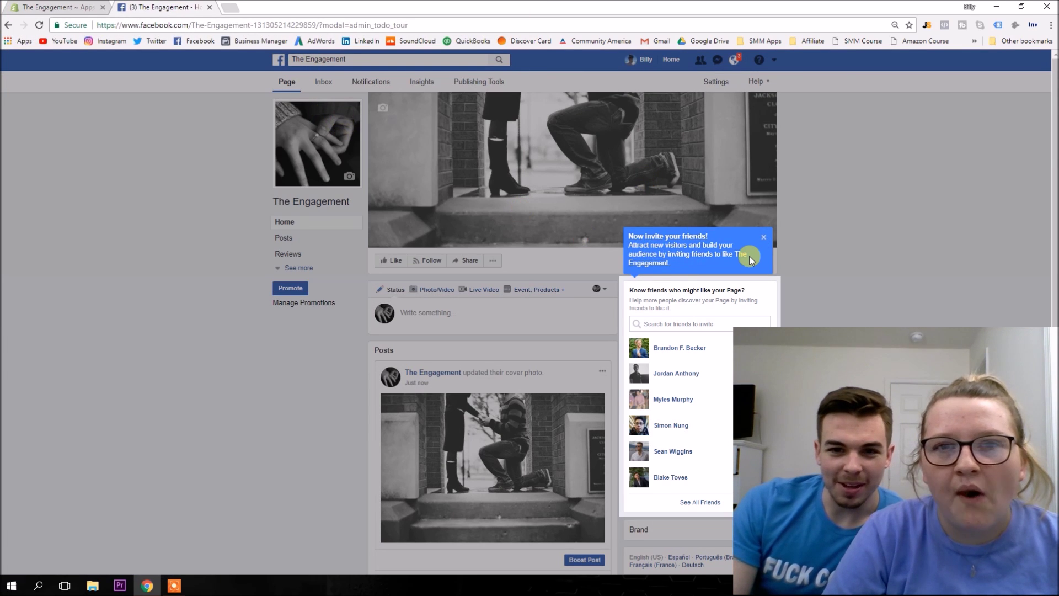
pyautogui.click(762, 240)
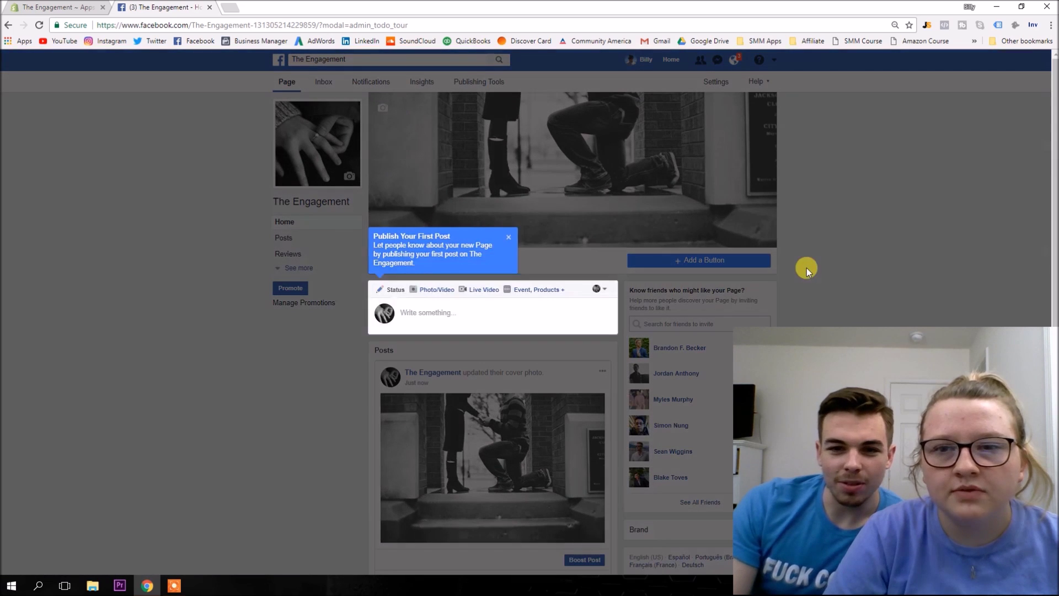
pyautogui.click(327, 457)
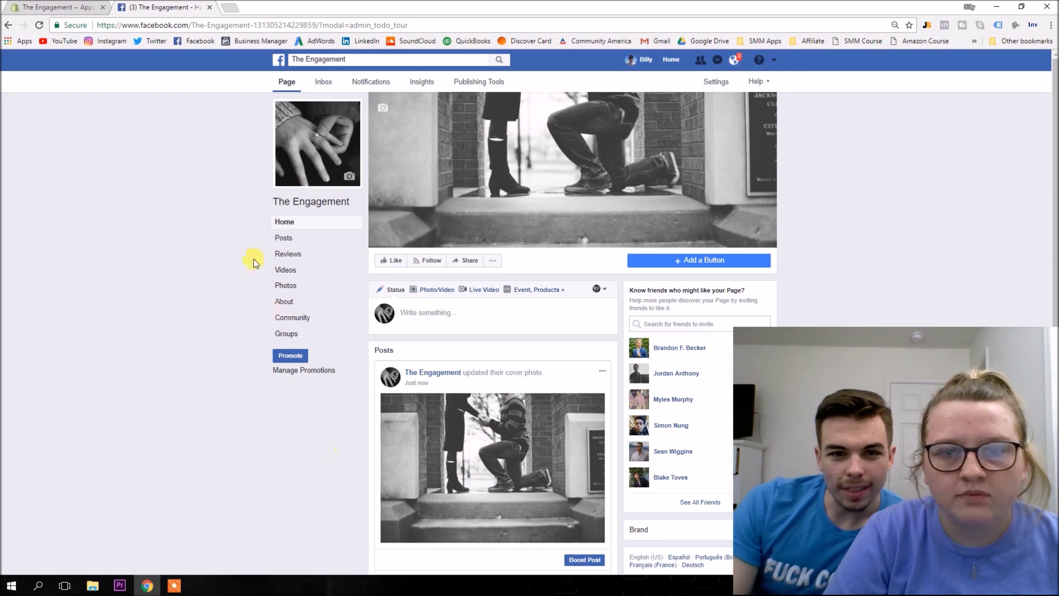
pyautogui.click(332, 207)
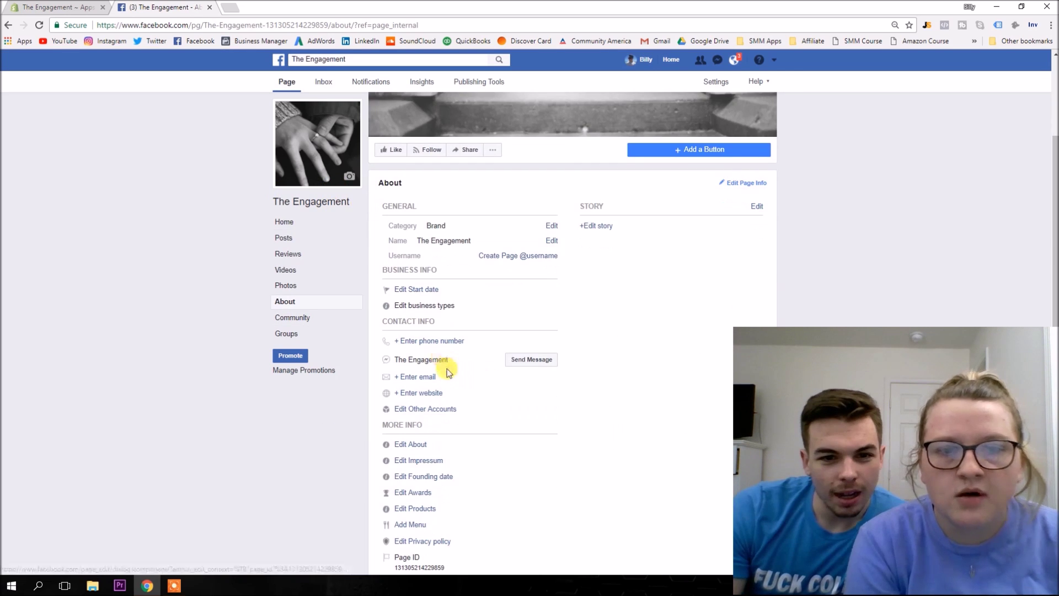
# - Add a website entry under Contact Info and focus the blank Website field
pyautogui.click(433, 393)
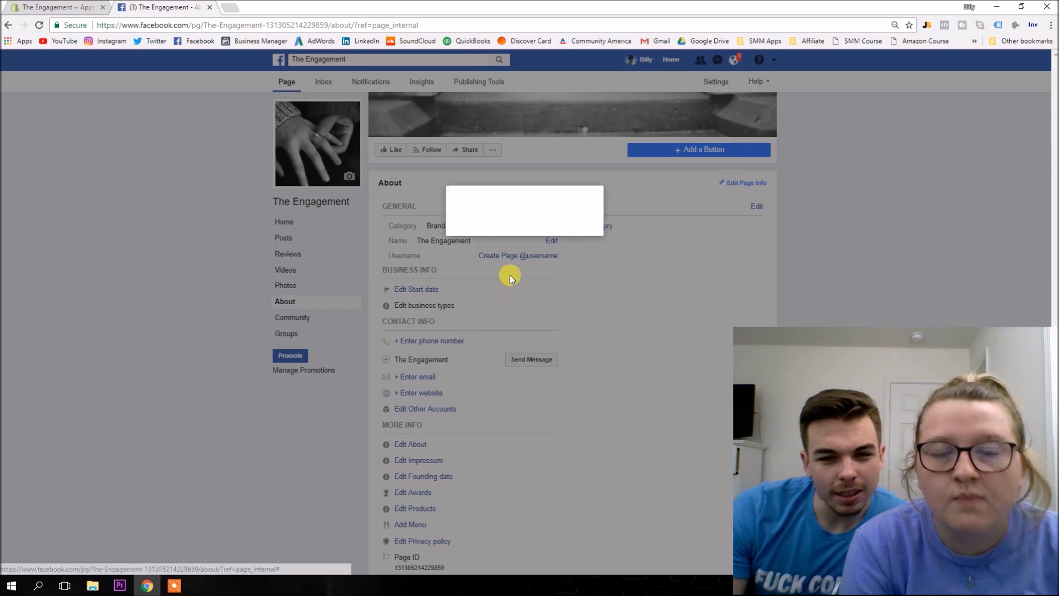
pyautogui.click(503, 235)
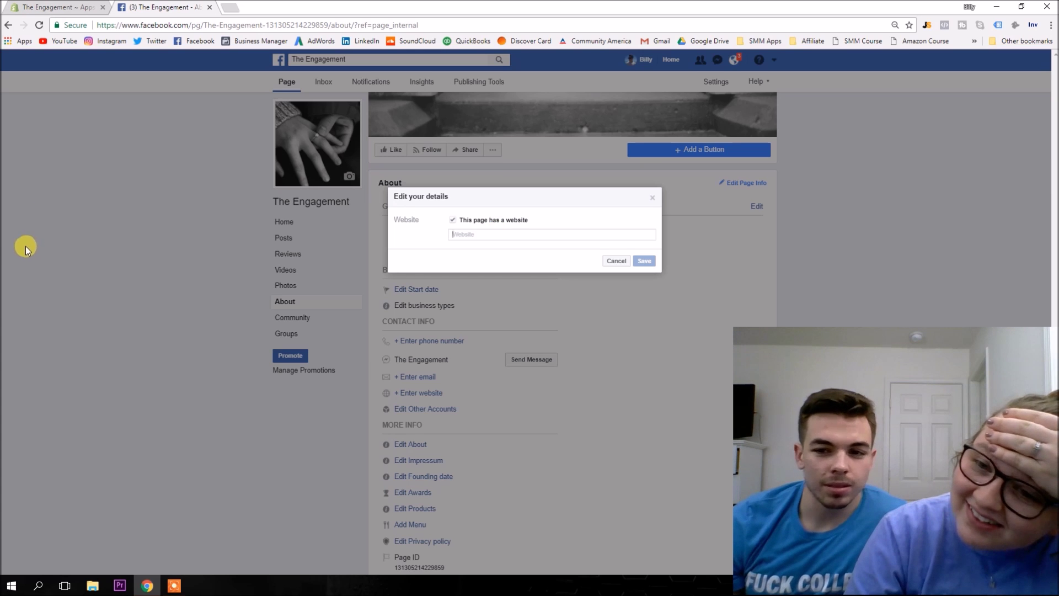
# - Google 'how to change shopify website name', then return to Shopify's store Settings
pyautogui.click(56, 7)
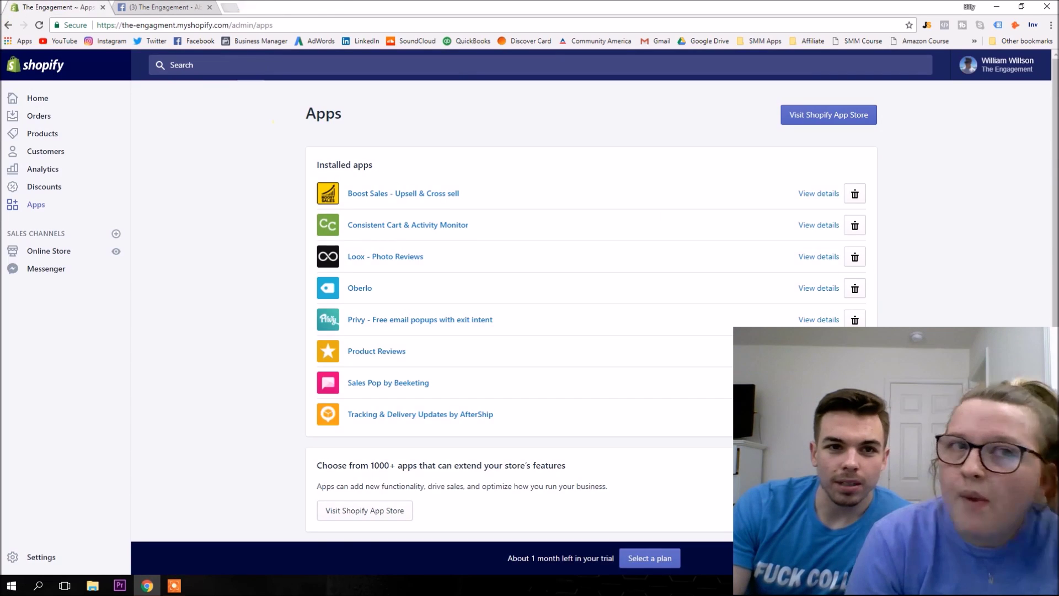
pyautogui.click(231, 7)
pyautogui.write('h')
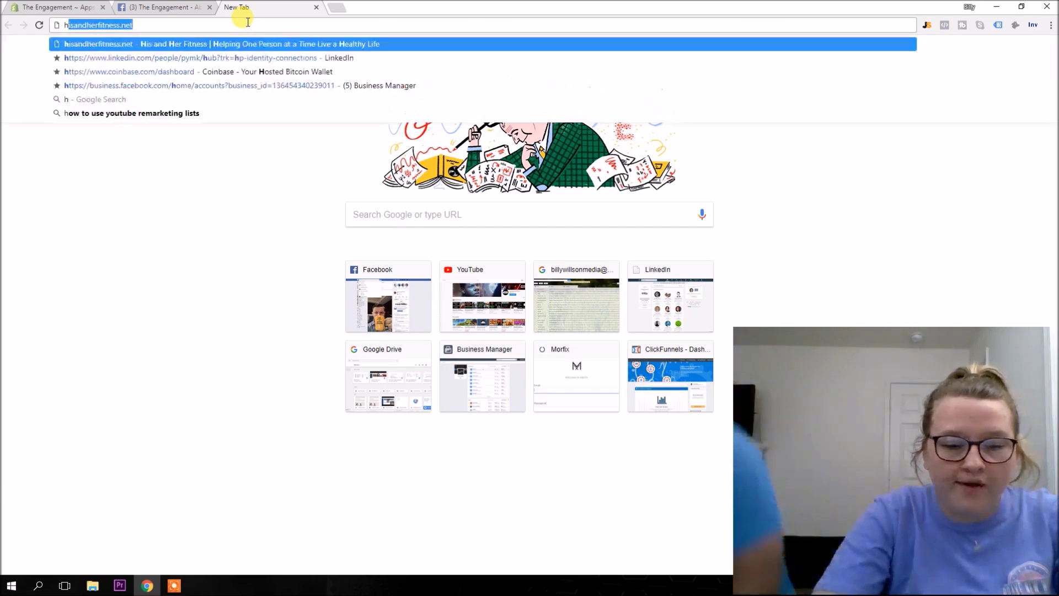
pyautogui.write('ow to change sh')
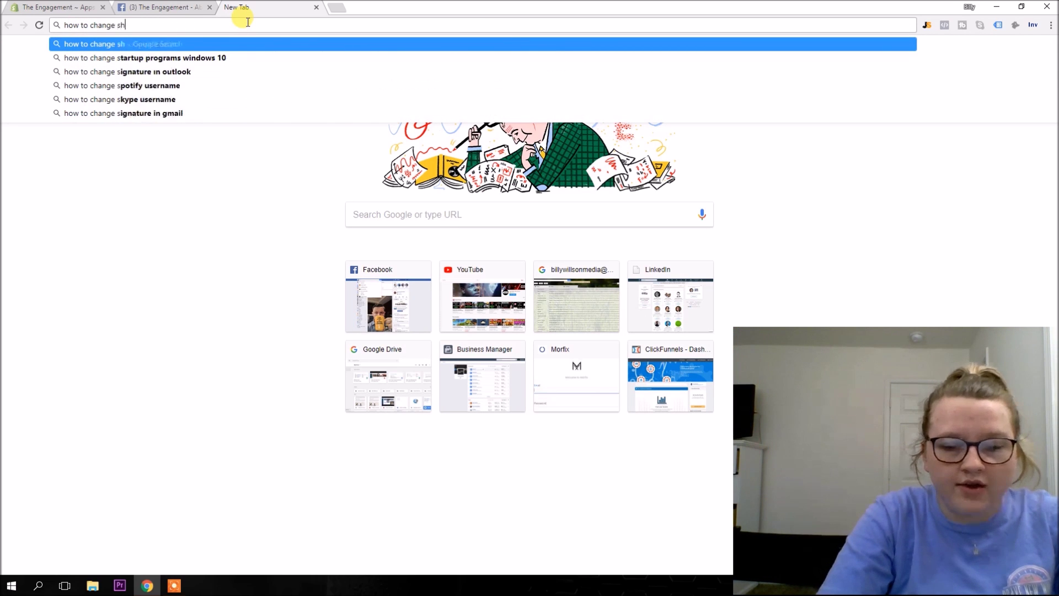
pyautogui.write('opify webs')
pyautogui.press('Return')
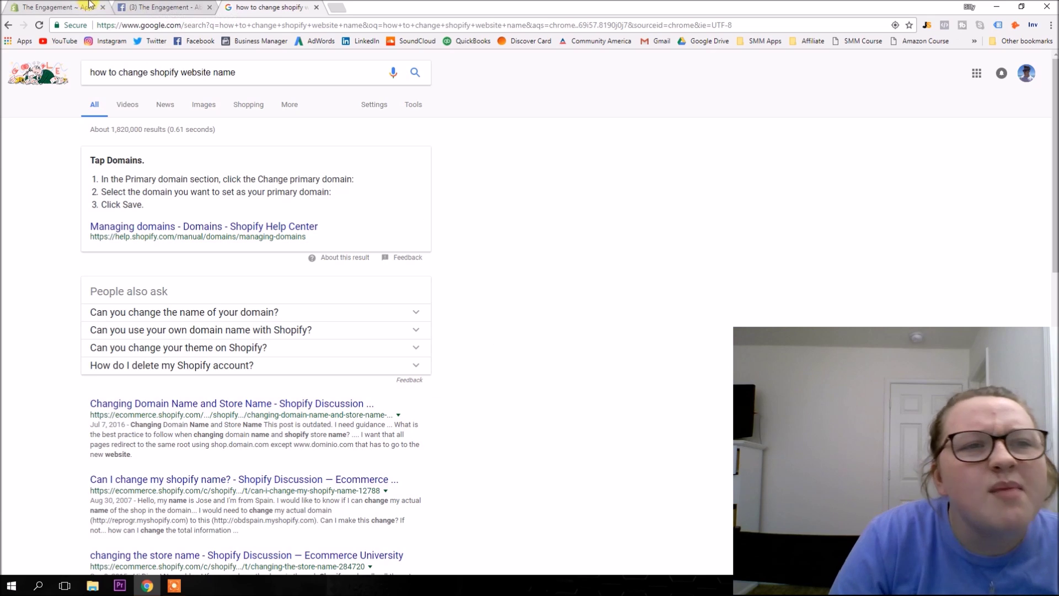
pyautogui.click(66, 8)
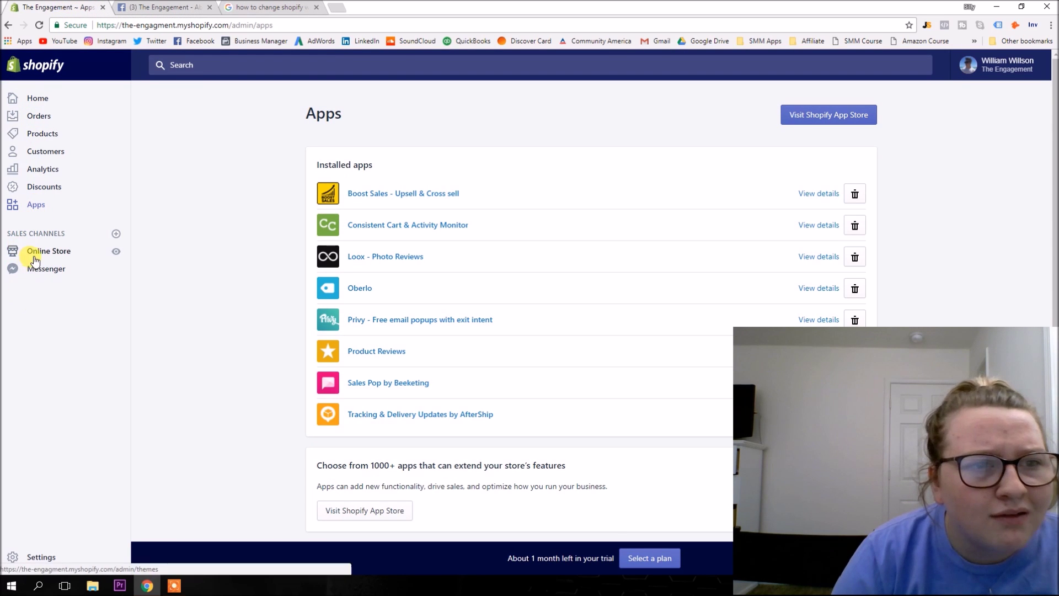
pyautogui.click(25, 554)
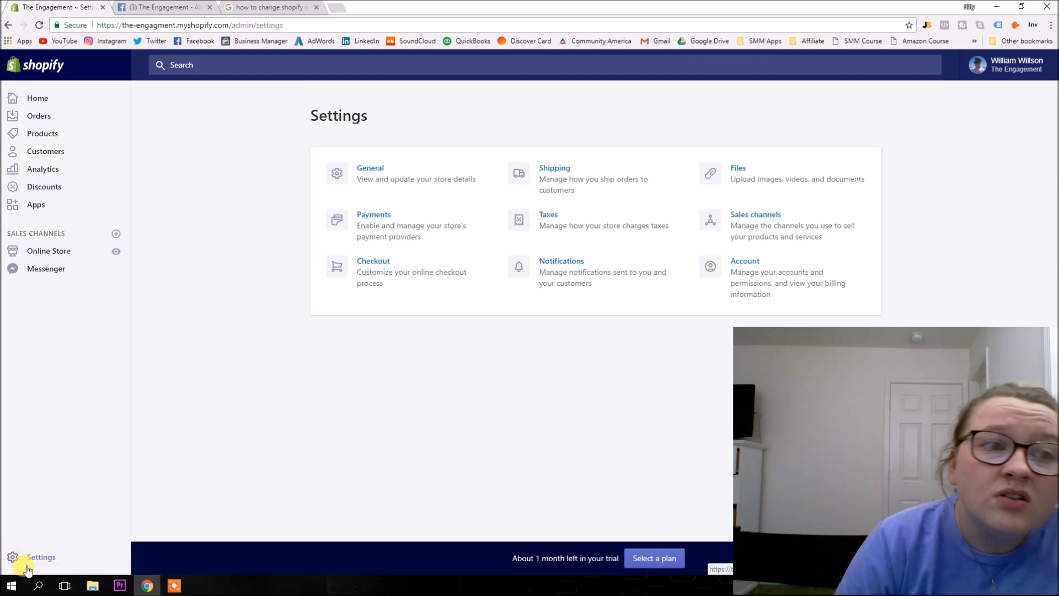
# - Check the account menu, read and close the store-renaming forum threads, and return to Facebook
pyautogui.click(1044, 65)
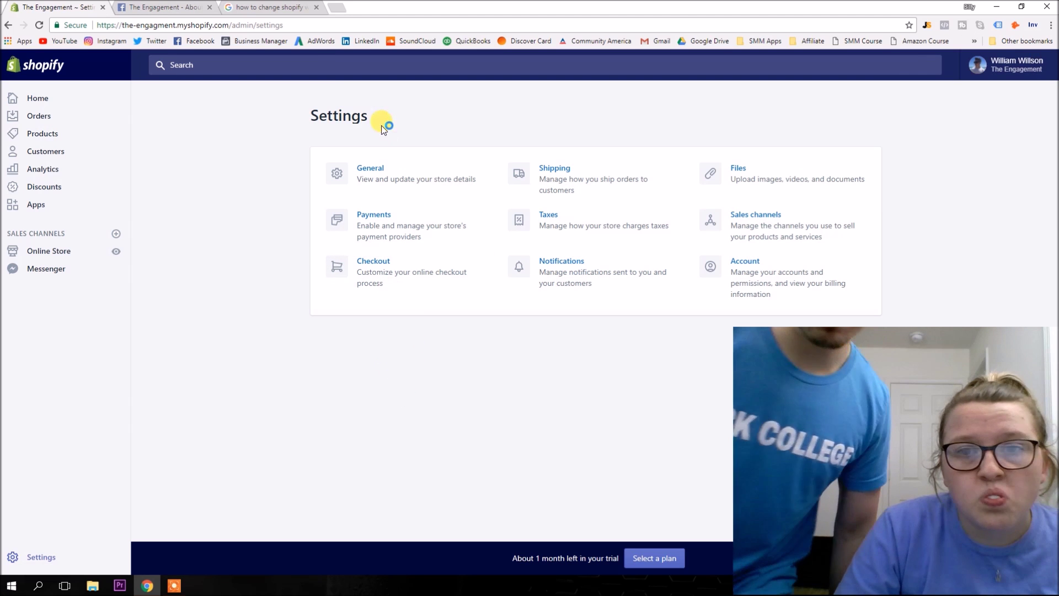
pyautogui.click(298, 6)
pyautogui.hotkey('ctrl', '1')
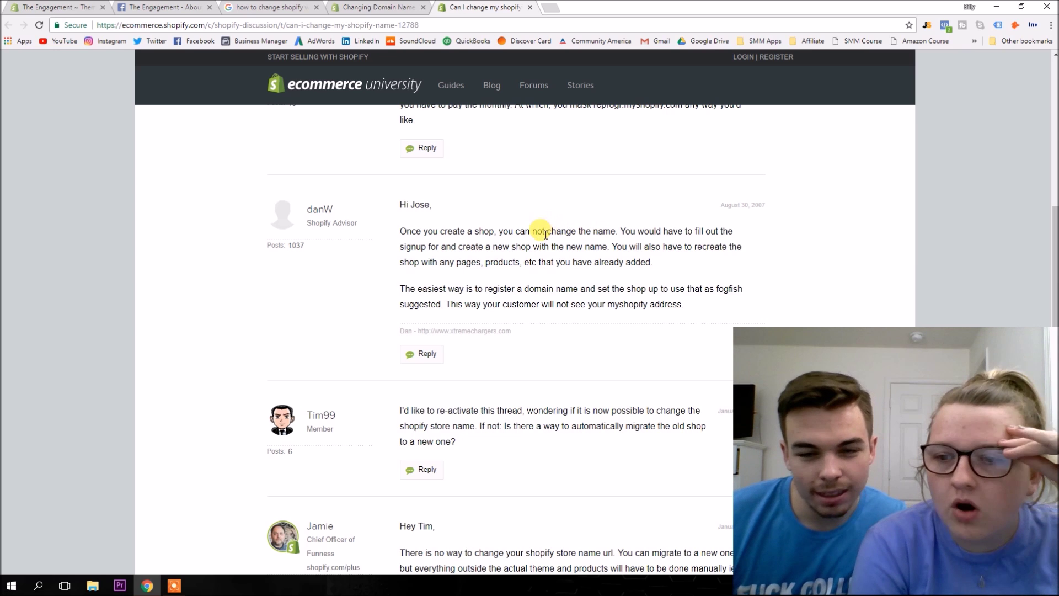
pyautogui.hotkey('ctrl', 'shift', 'Tab')
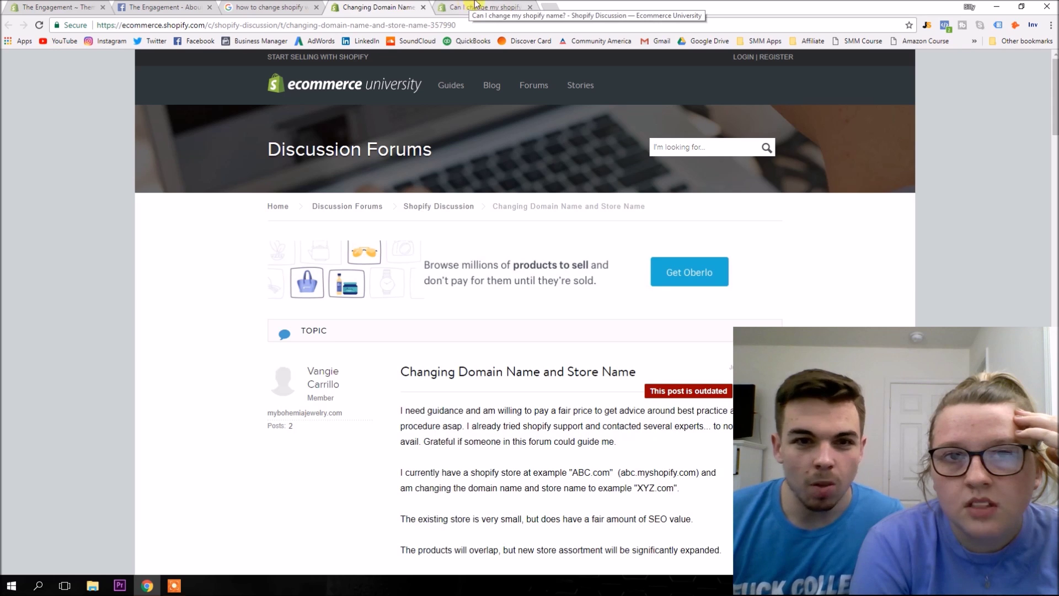
pyautogui.click(423, 8)
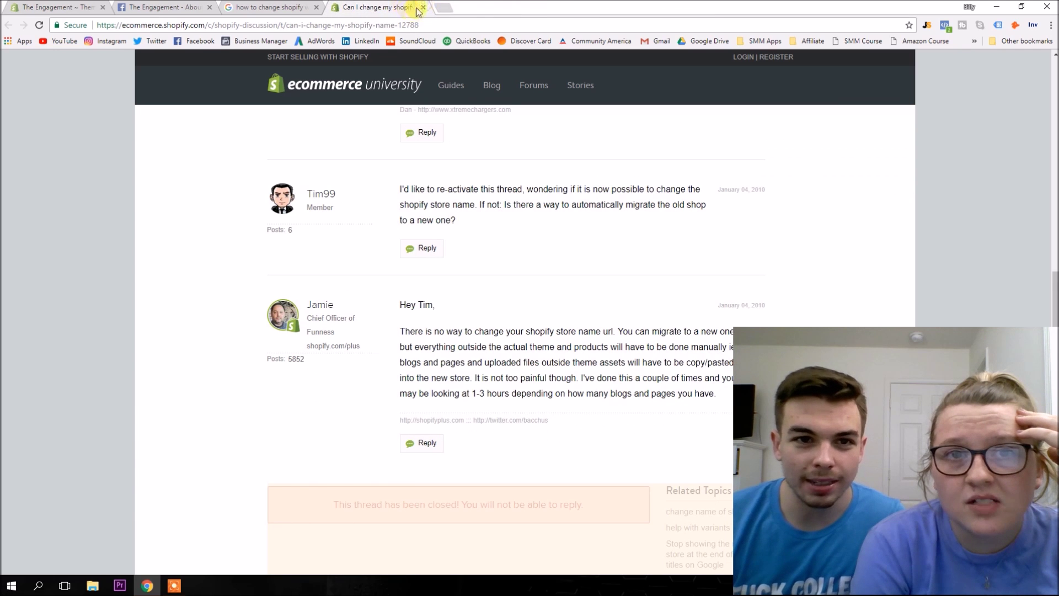
pyautogui.click(423, 7)
pyautogui.hotkey('ctrl', 'shift', 'Tab')
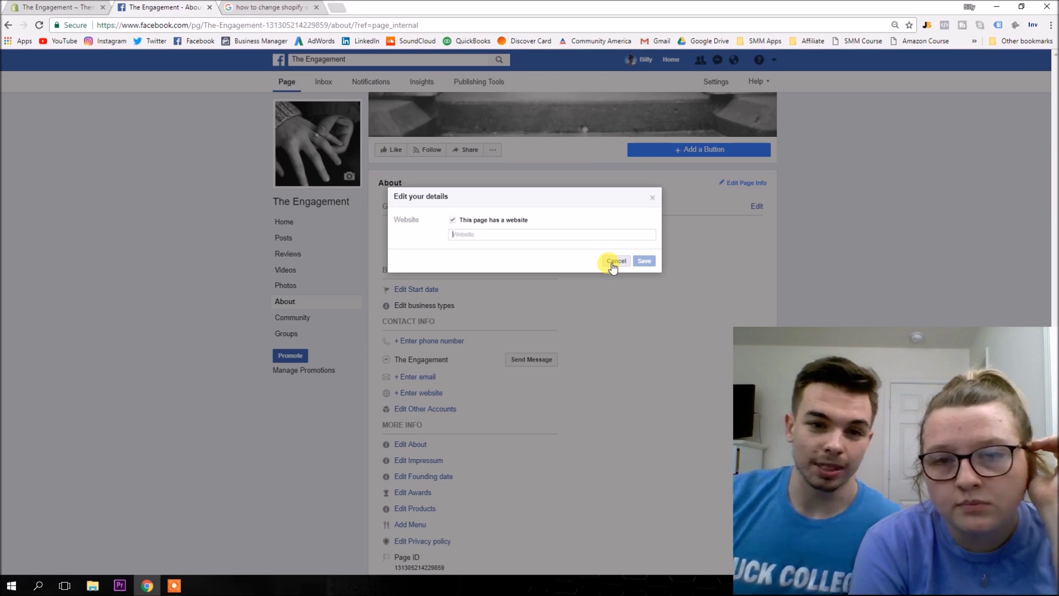
# - Copy the Shopify store address and paste the-engagment.myshopify.com into the page's Website field
pyautogui.click(240, 6)
pyautogui.click(71, 6)
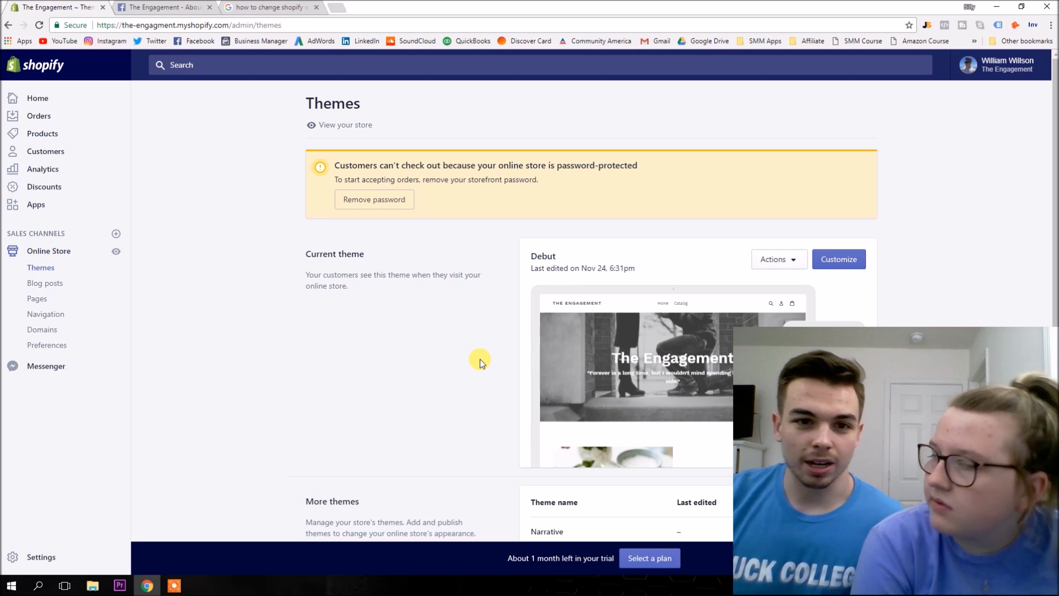
pyautogui.click(133, 6)
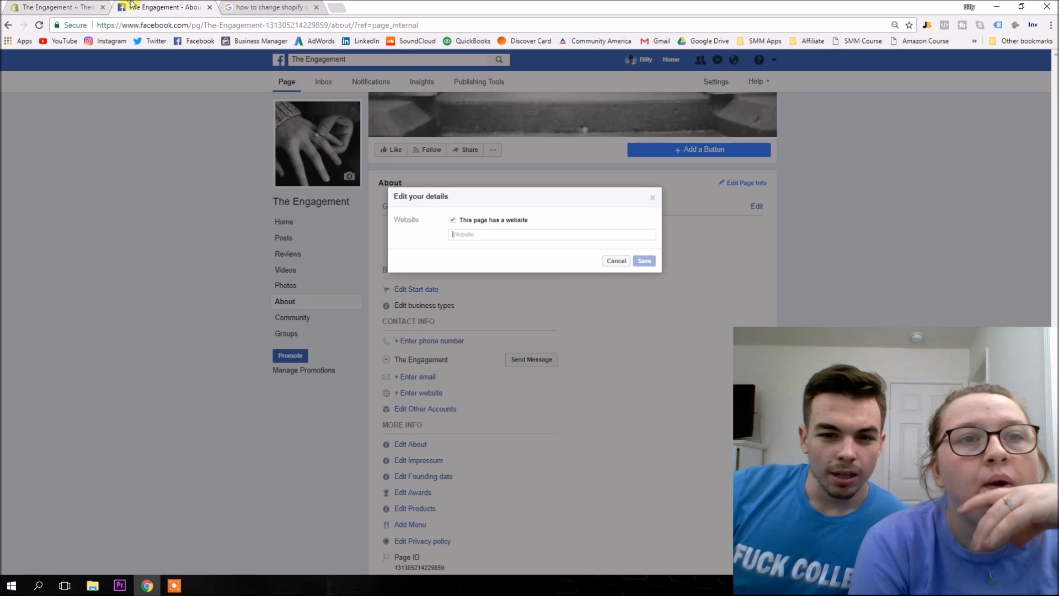
pyautogui.click(4, 7)
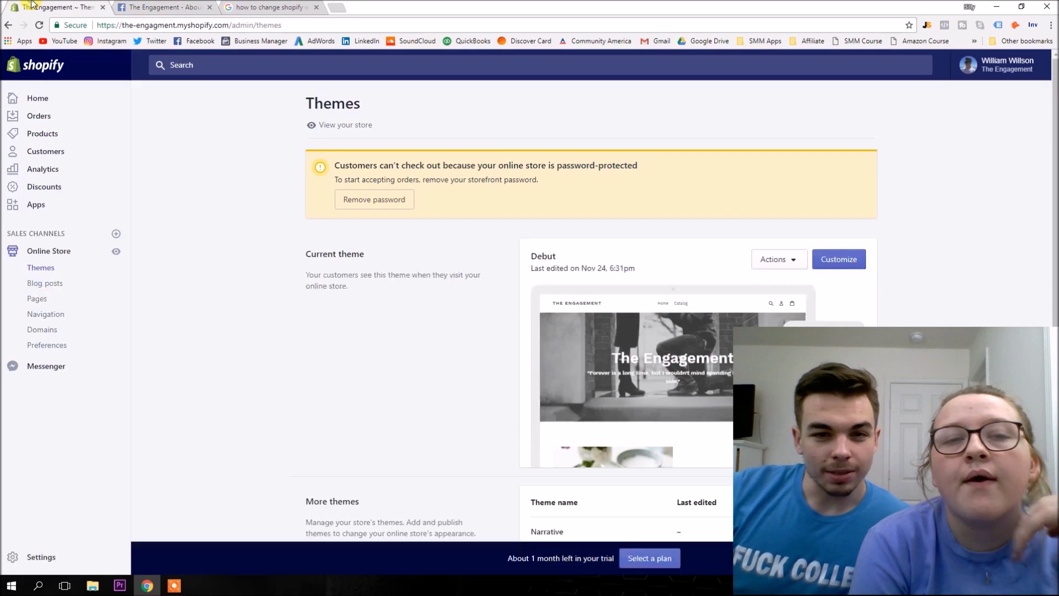
pyautogui.click(119, 11)
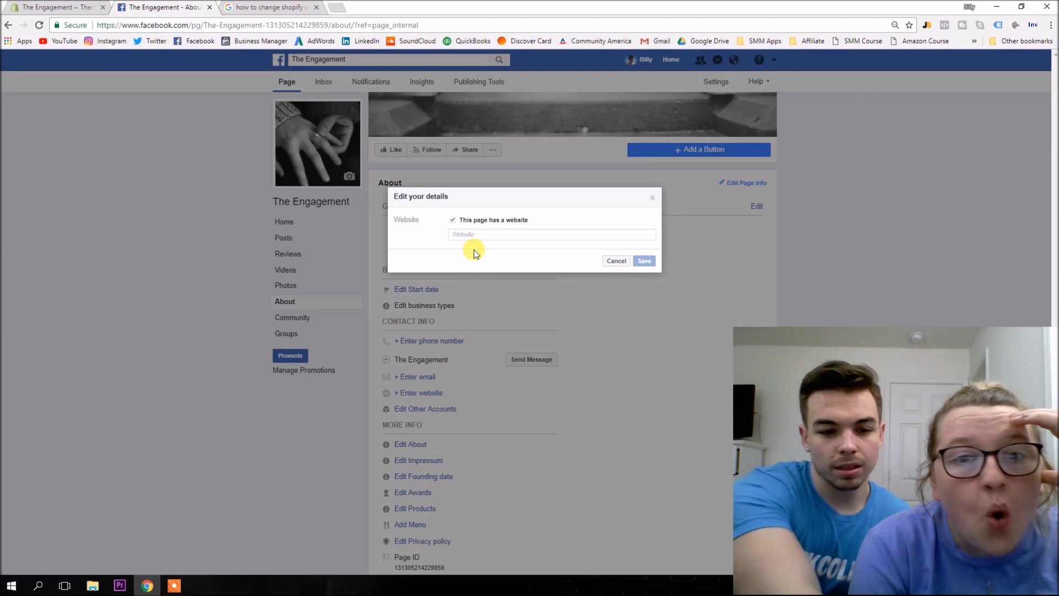
pyautogui.write('theengagment.myshopify.com')
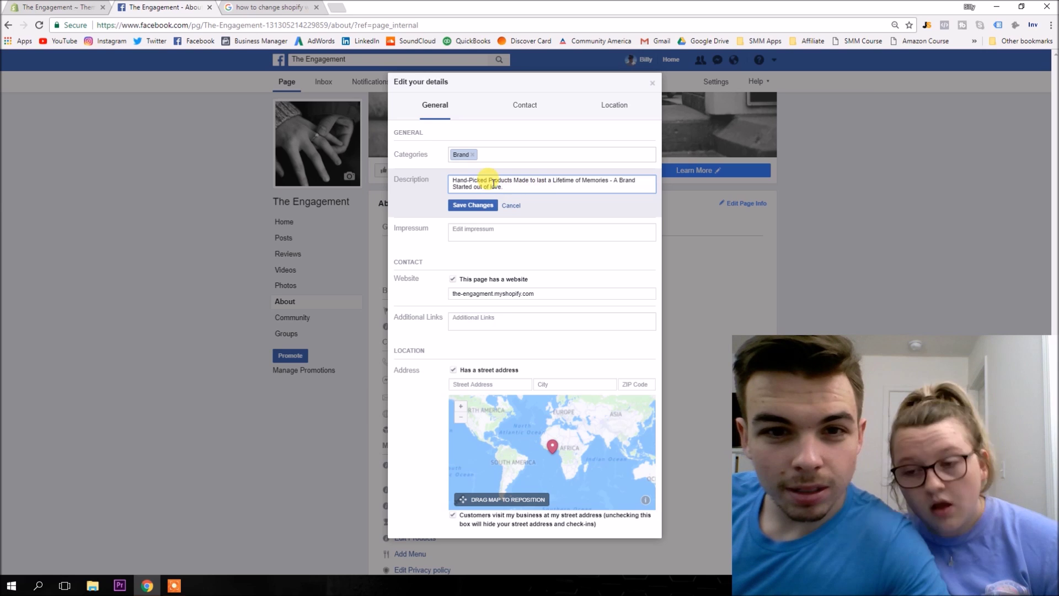
# - Save the page's About description and invite the first suggested friend to like the page
pyautogui.moveTo(504, 186); pyautogui.dragTo(476, 187)
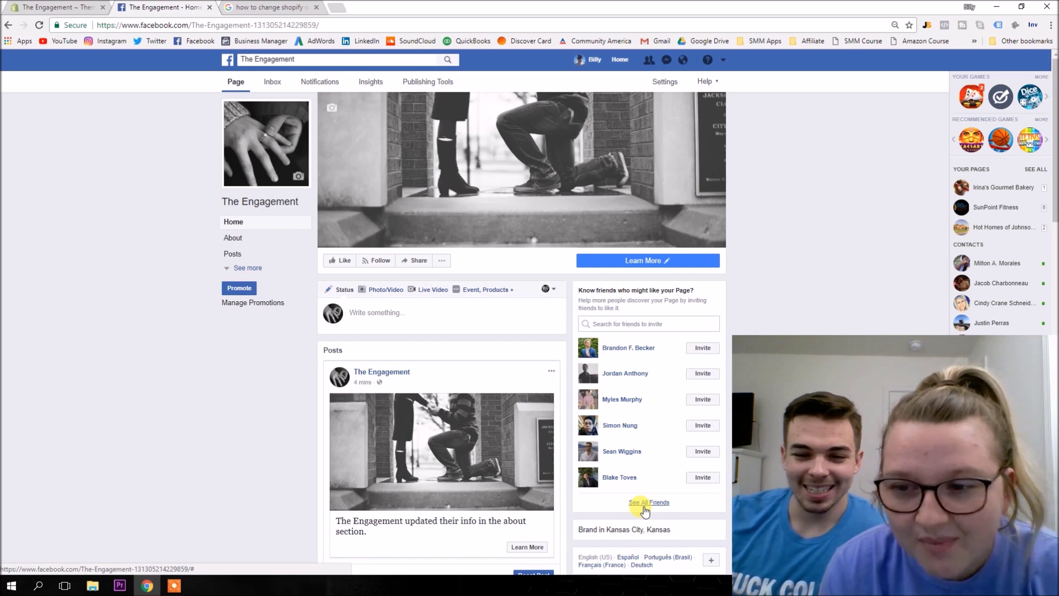
pyautogui.click(703, 348)
# - Invite nine suggested friends to like The Engagement page
pyautogui.click(702, 373)
pyautogui.click(702, 399)
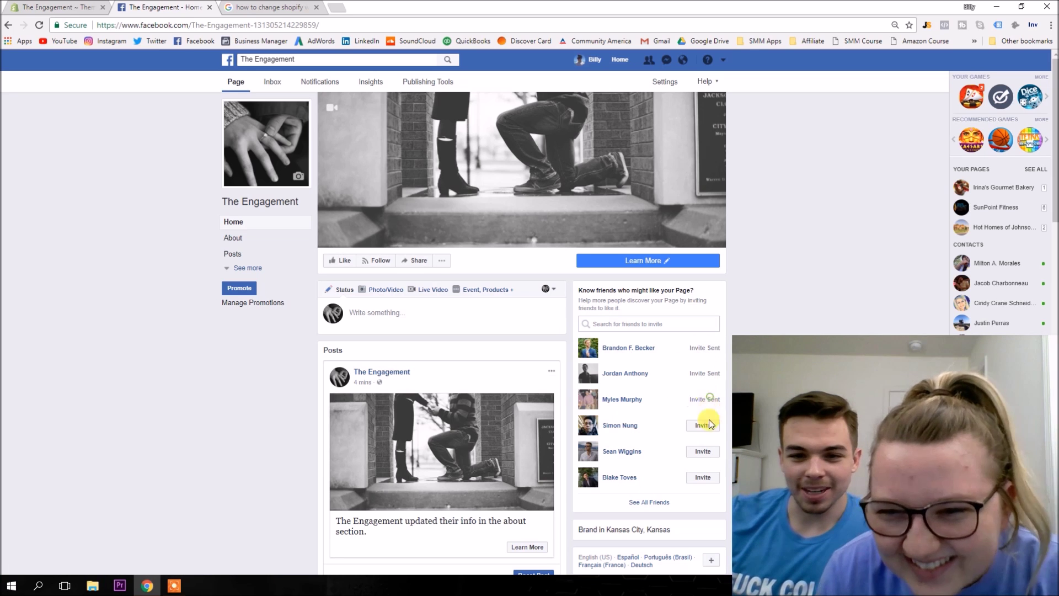
pyautogui.click(703, 425)
pyautogui.click(710, 453)
pyautogui.click(701, 476)
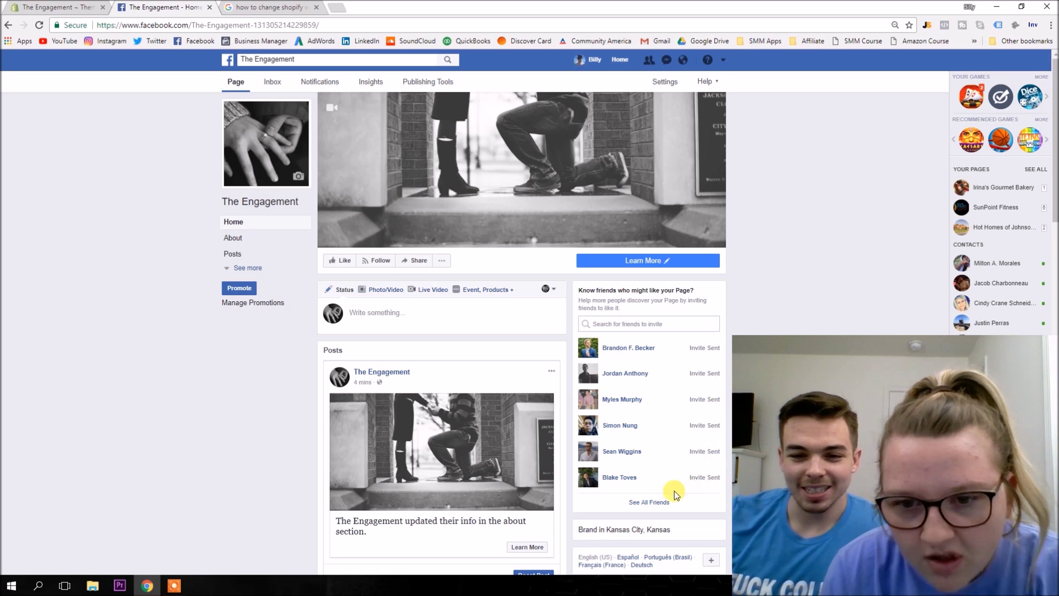
pyautogui.scroll(-3, 664, 497)
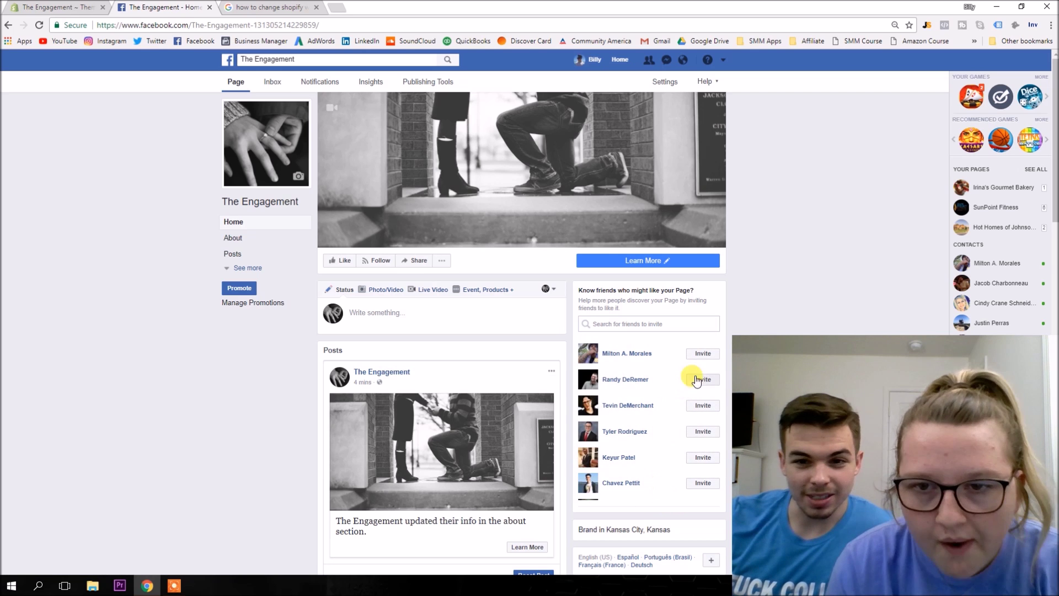
pyautogui.click(707, 407)
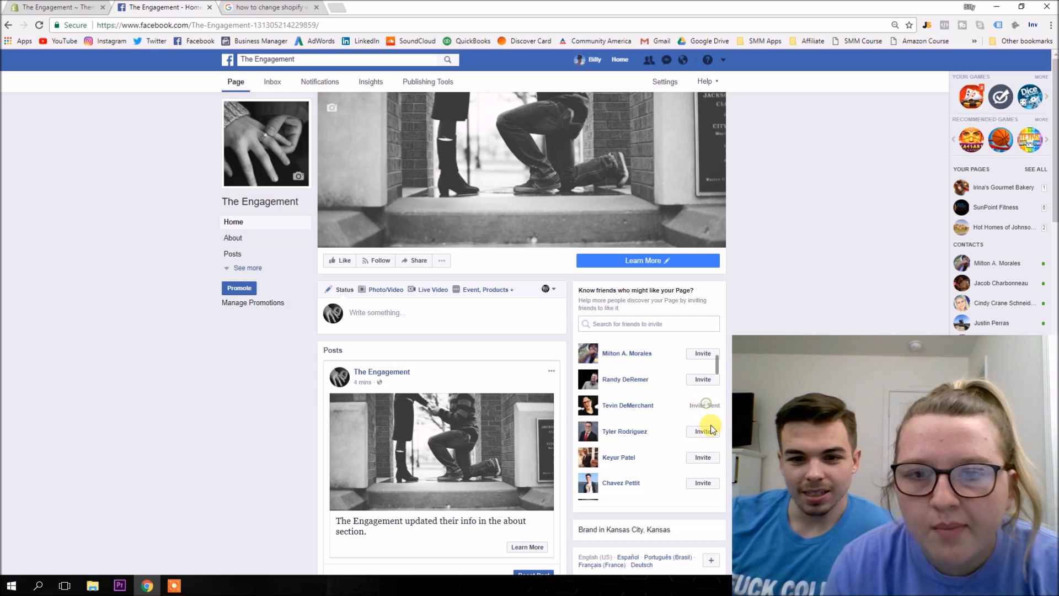
pyautogui.click(704, 431)
pyautogui.click(703, 457)
pyautogui.click(702, 483)
# - Invite three more suggested friends, then like and follow The Engagement page
pyautogui.scroll(-2, 693, 423)
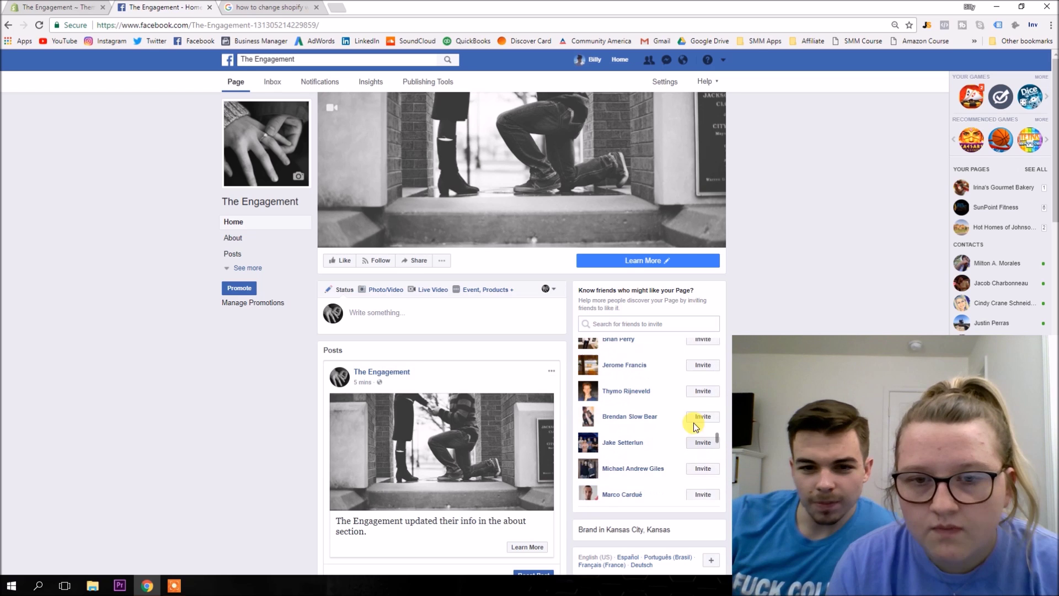
pyautogui.scroll(-2, 690, 406)
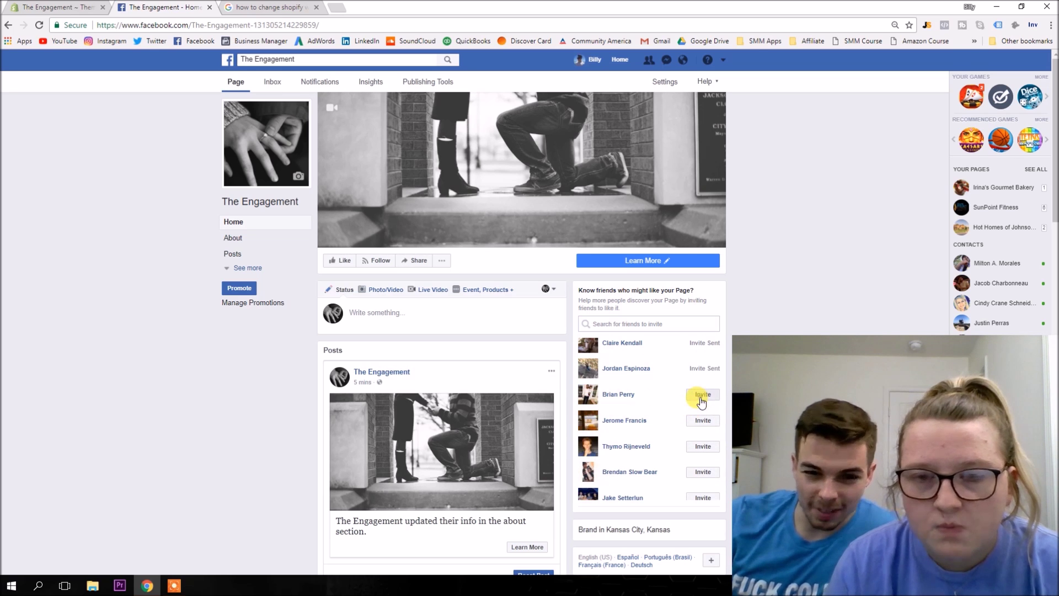
pyautogui.click(703, 445)
pyautogui.click(702, 471)
pyautogui.click(706, 492)
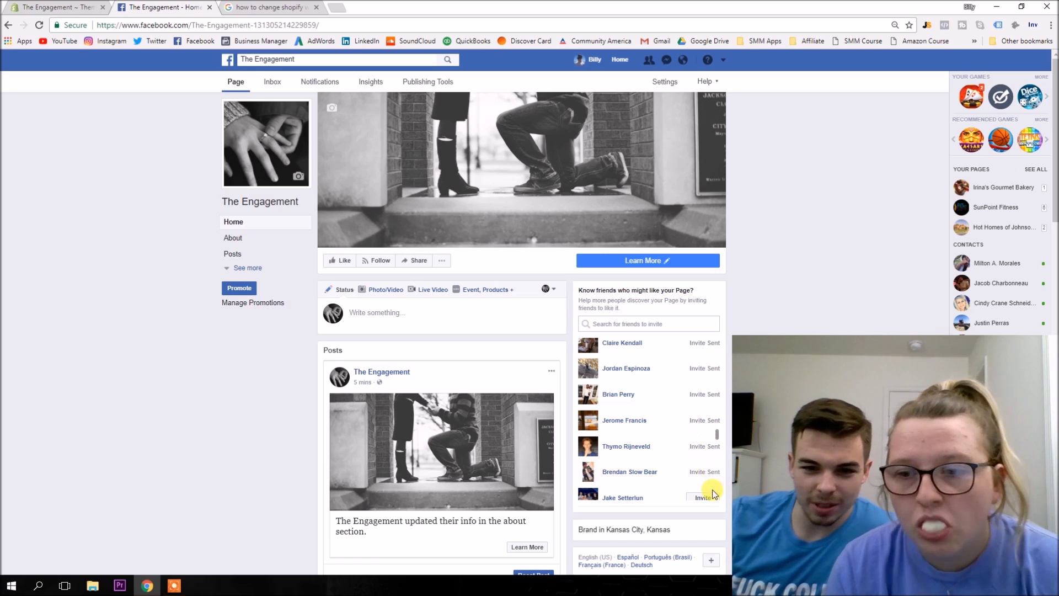
pyautogui.scroll(-4, 700, 441)
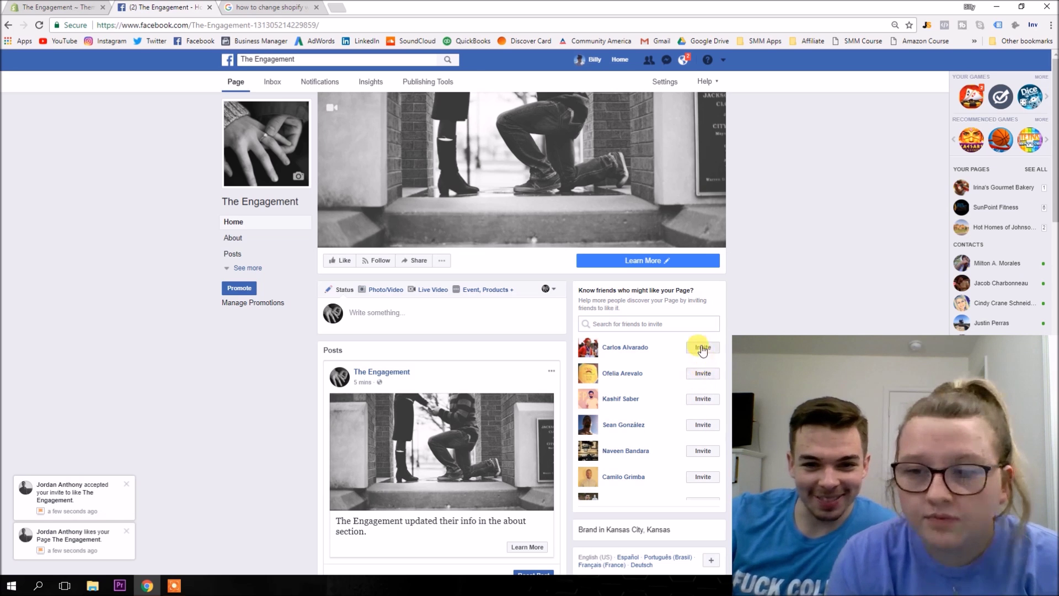
pyautogui.click(341, 261)
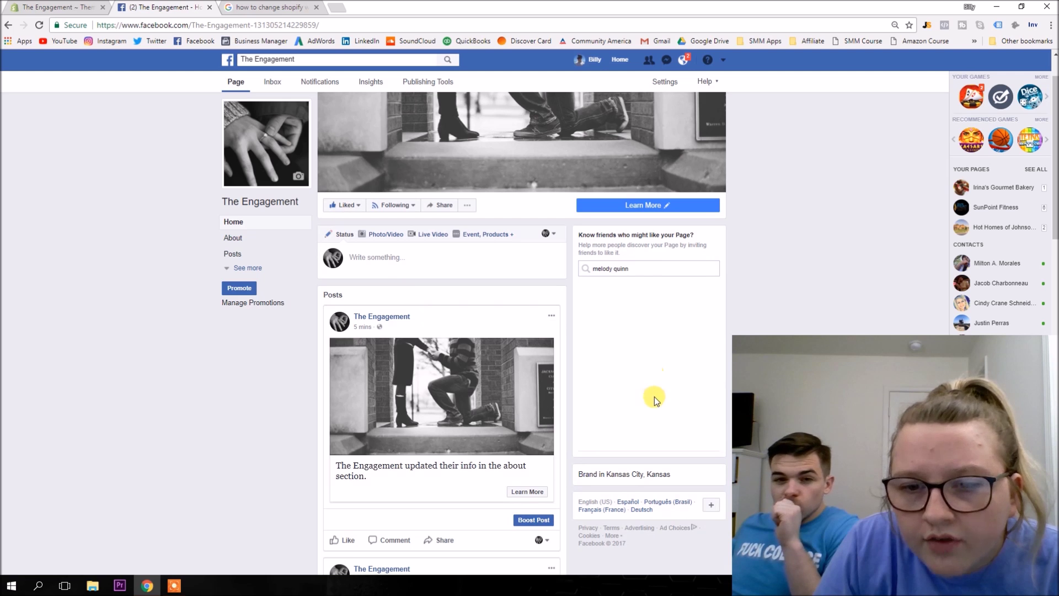
# - Invite the searched-for friend and five suggested friends to like the page
pyautogui.click(702, 292)
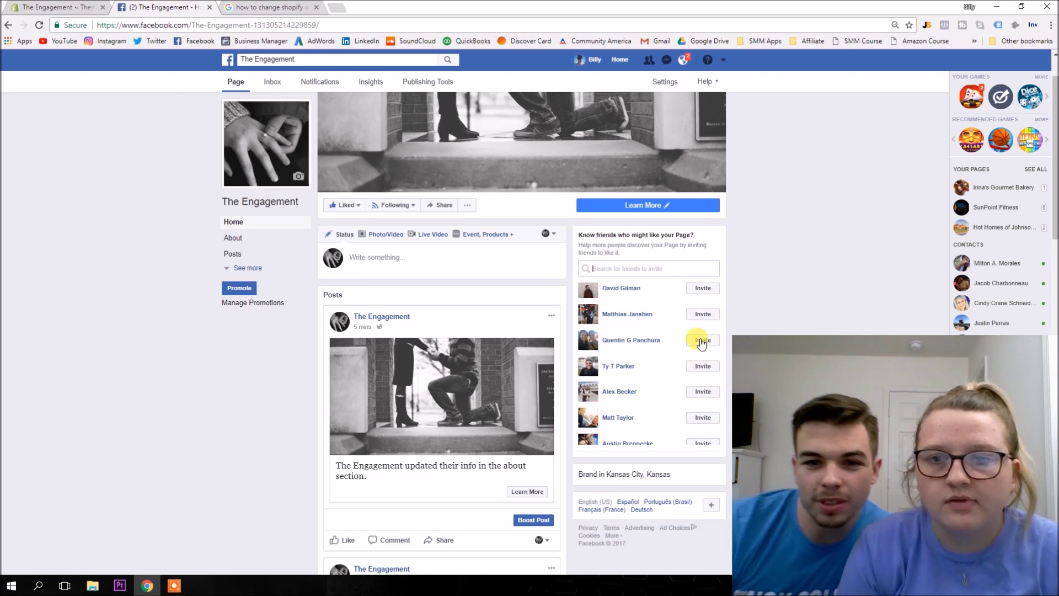
pyautogui.scroll(-3, 693, 336)
pyautogui.scroll(-5, 693, 329)
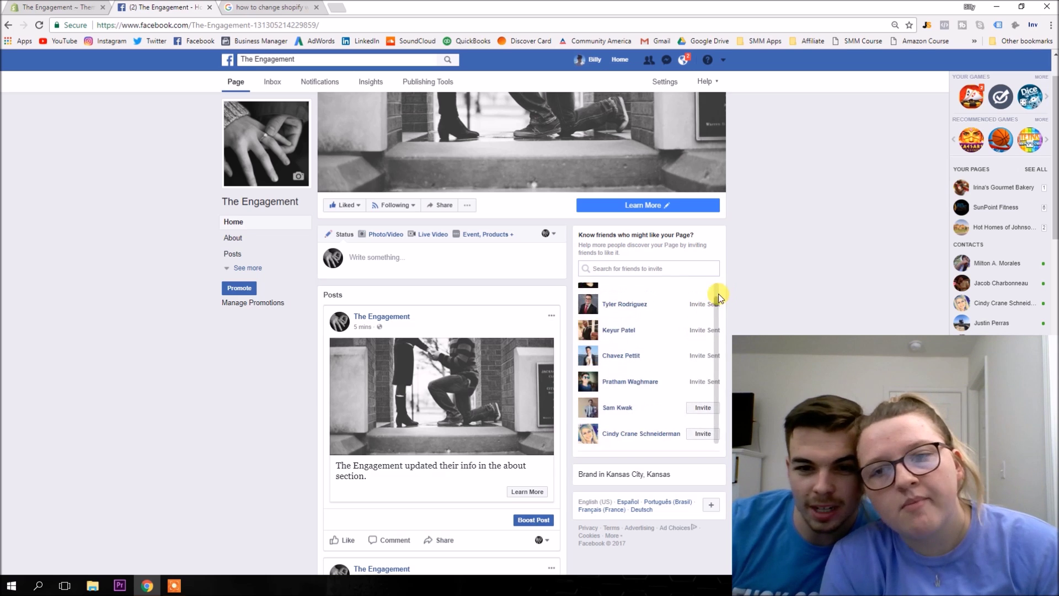
pyautogui.scroll(-5, 717, 295)
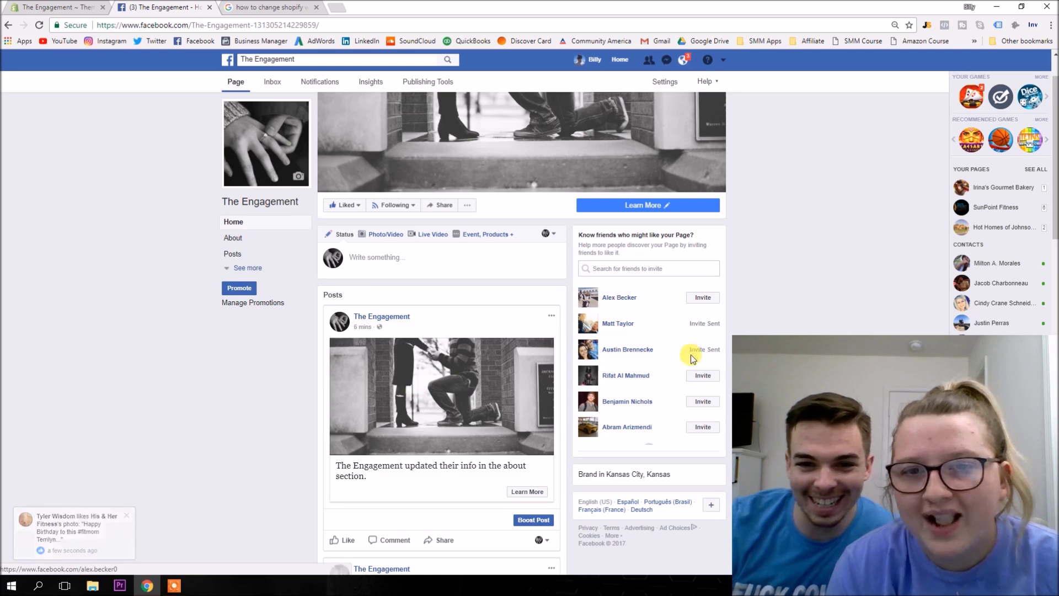
pyautogui.click(705, 303)
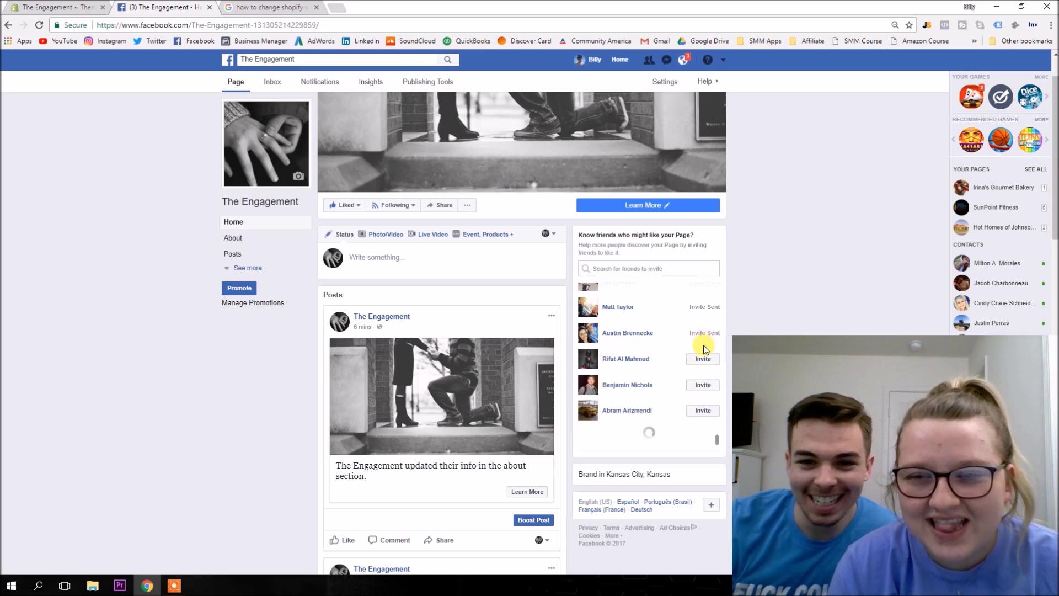
pyautogui.click(703, 359)
pyautogui.click(702, 384)
pyautogui.click(702, 409)
pyautogui.click(702, 436)
# - Invite five more friends further down the suggested friends list
pyautogui.scroll(-1, 699, 428)
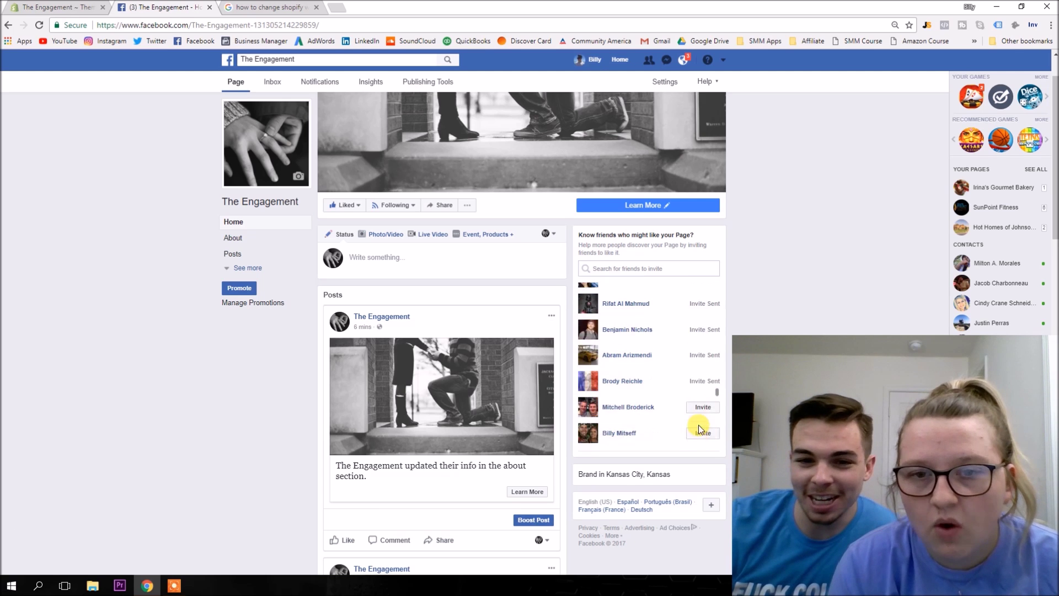
pyautogui.scroll(-1, 699, 428)
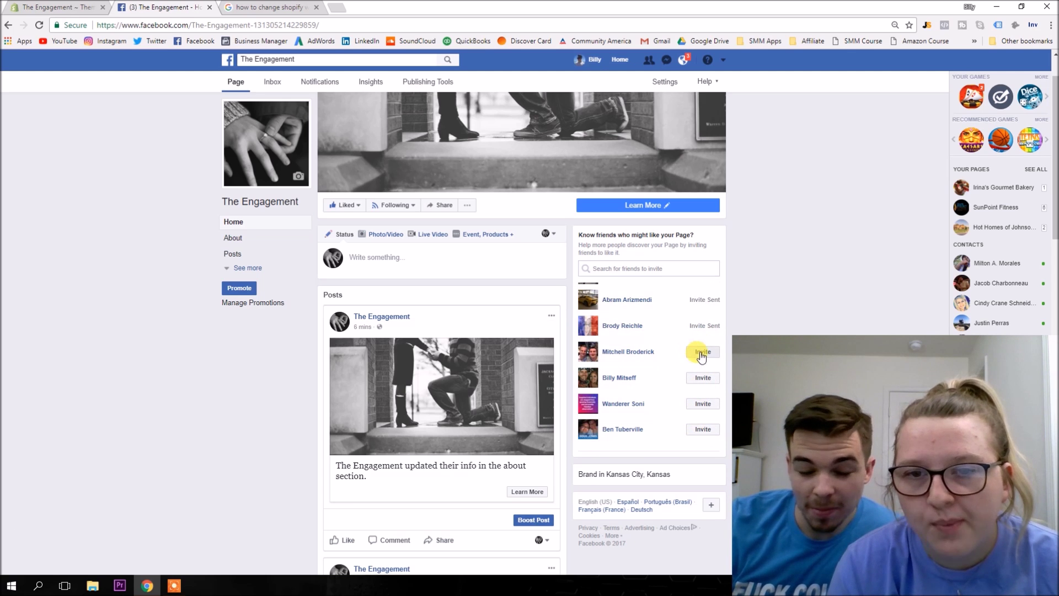
pyautogui.scroll(-2, 701, 365)
pyautogui.click(701, 345)
pyautogui.scroll(-1, 702, 345)
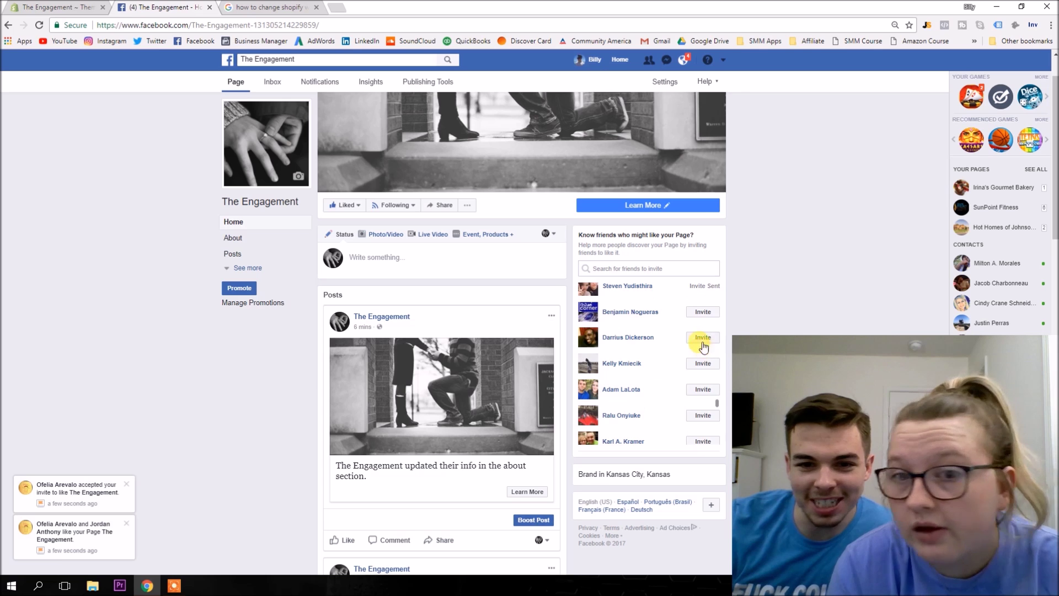
pyautogui.click(701, 345)
pyautogui.click(702, 363)
pyautogui.click(703, 388)
pyautogui.click(702, 414)
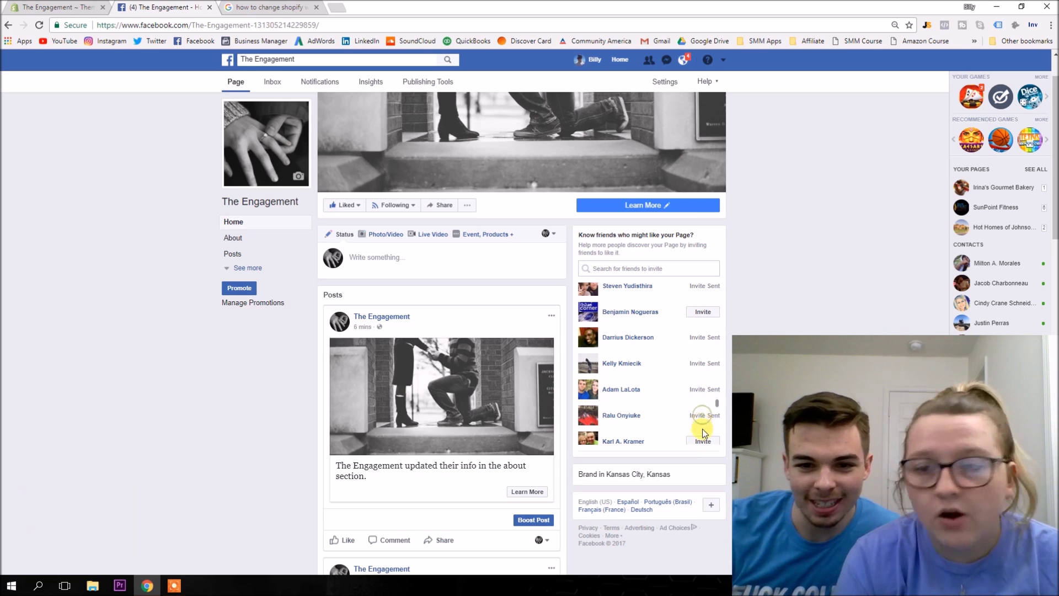
# - Invite another nine suggested friends while scrolling down the list
pyautogui.scroll(-2, 703, 427)
pyautogui.click(701, 354)
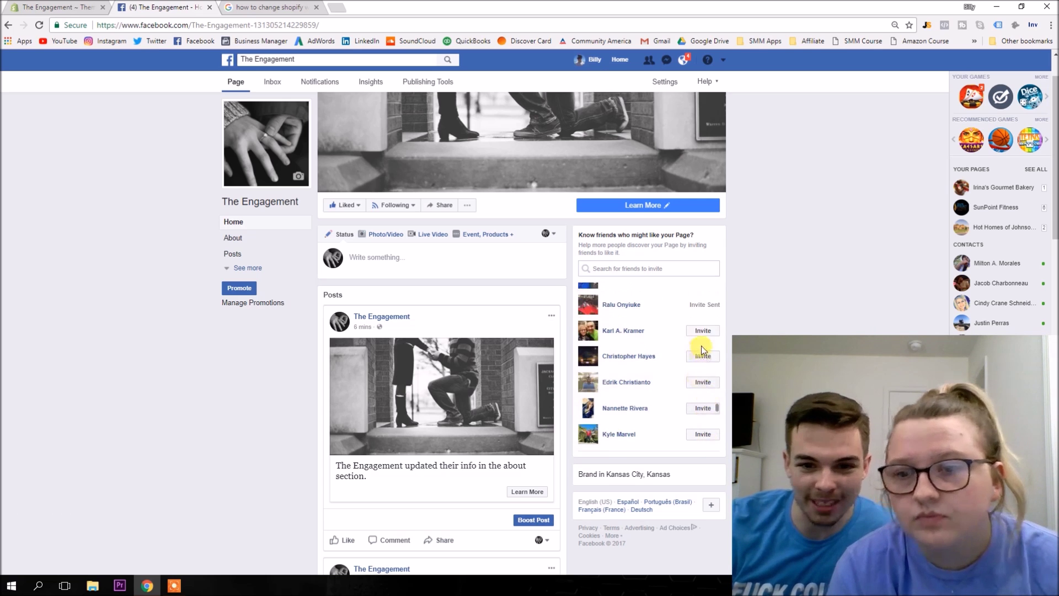
pyautogui.click(706, 381)
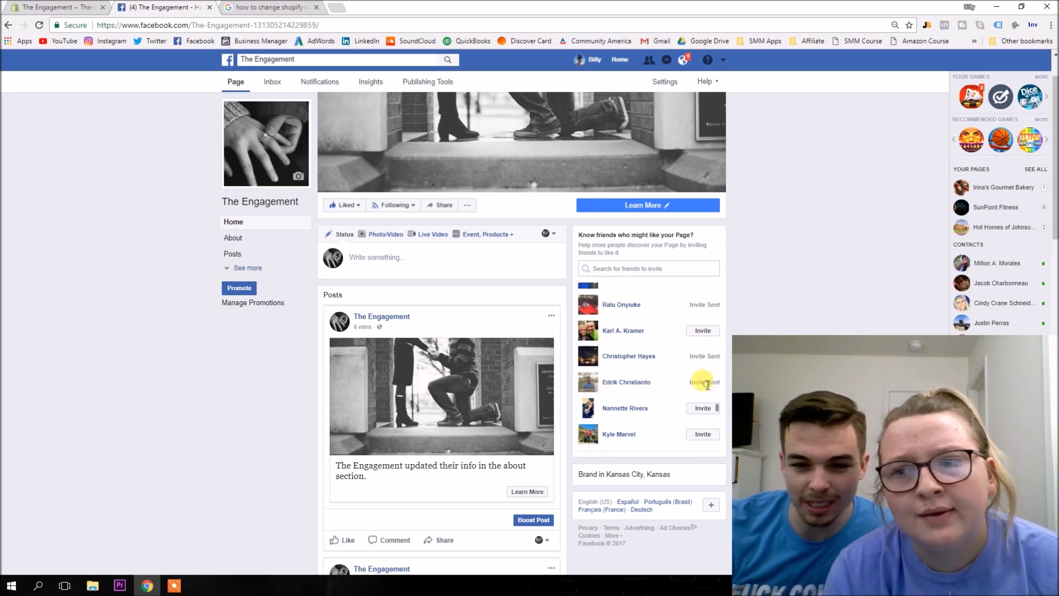
pyautogui.click(700, 433)
pyautogui.scroll(-2, 701, 430)
pyautogui.click(702, 349)
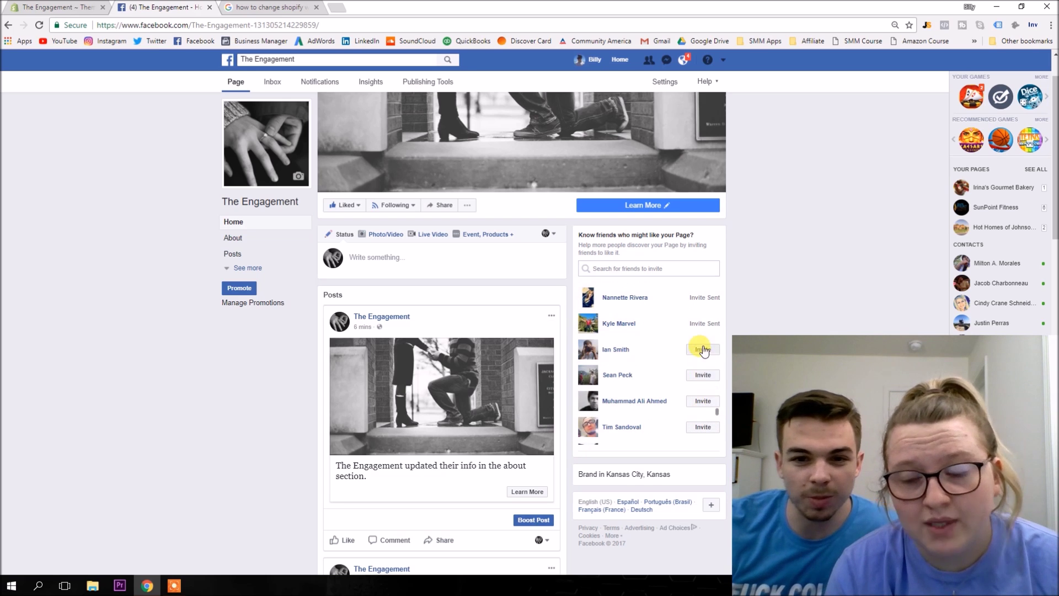
pyautogui.click(701, 373)
pyautogui.click(701, 398)
pyautogui.click(705, 424)
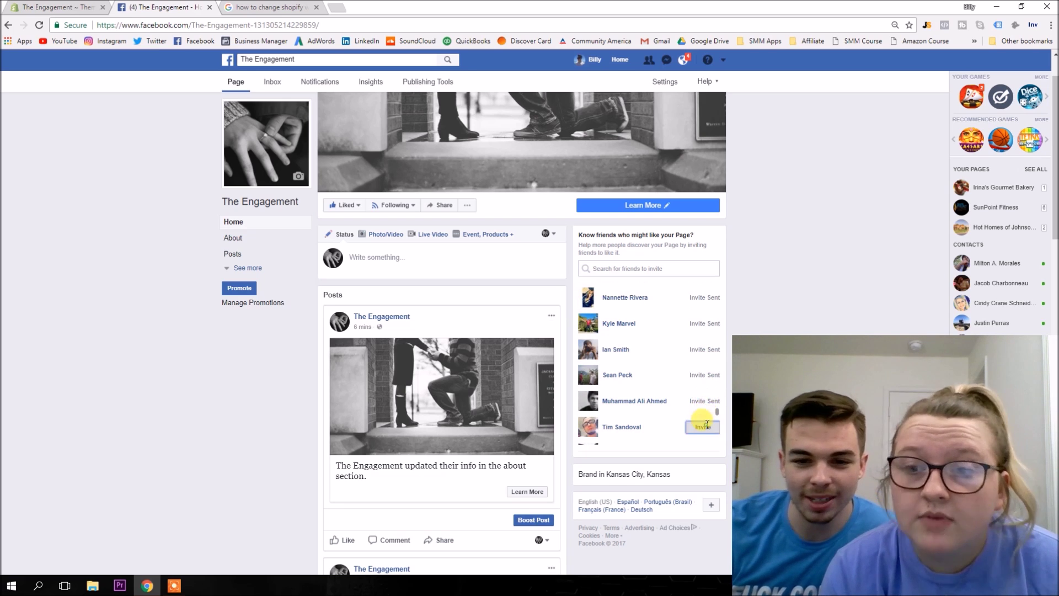
pyautogui.scroll(-2, 699, 408)
pyautogui.click(702, 342)
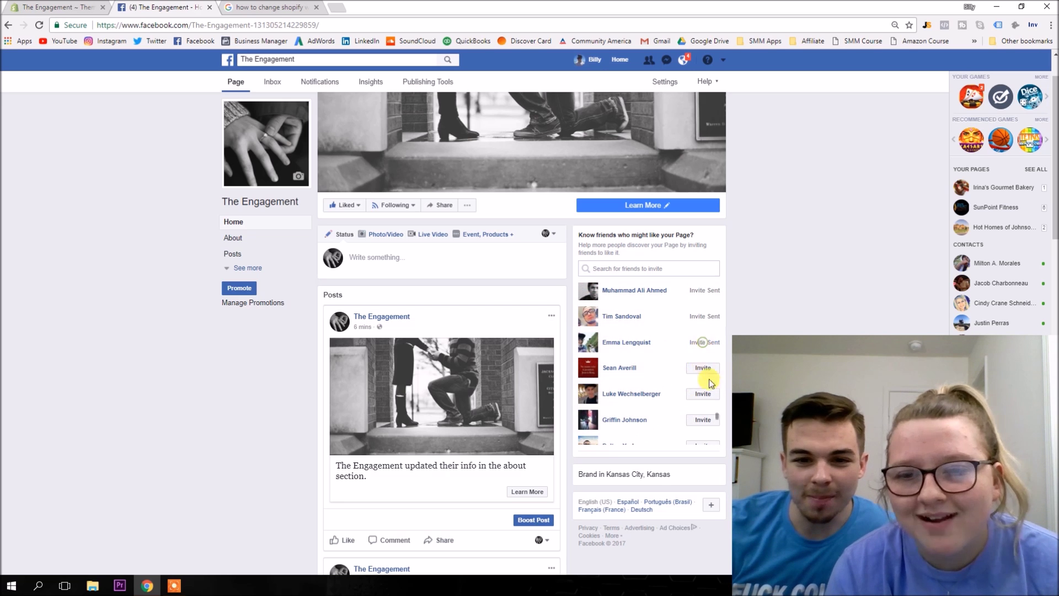
pyautogui.click(703, 369)
# - Invite the last three friends near the bottom of the suggestions list
pyautogui.scroll(-2, 693, 413)
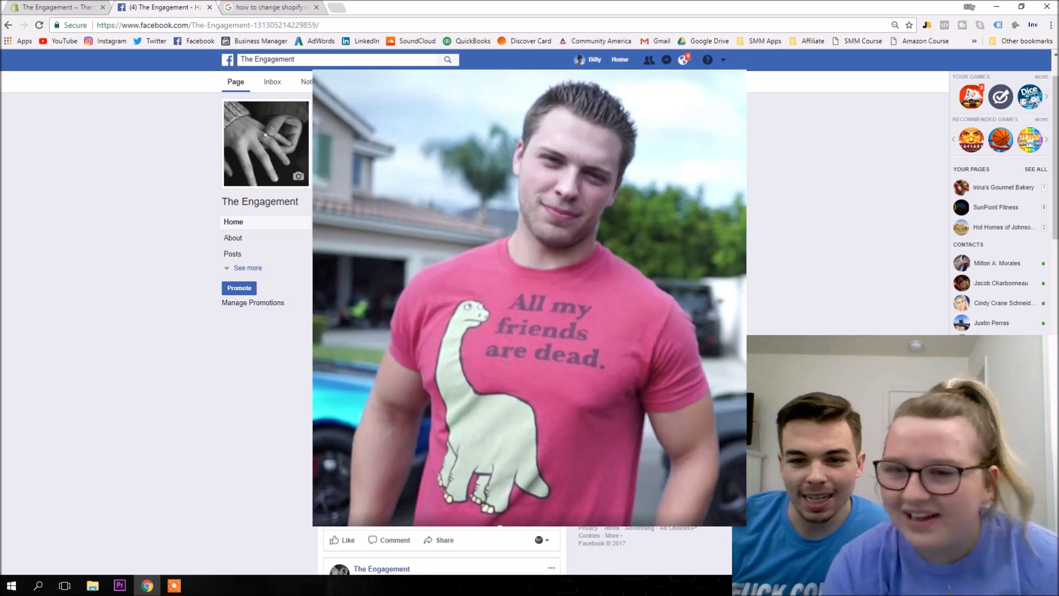
pyautogui.click(703, 380)
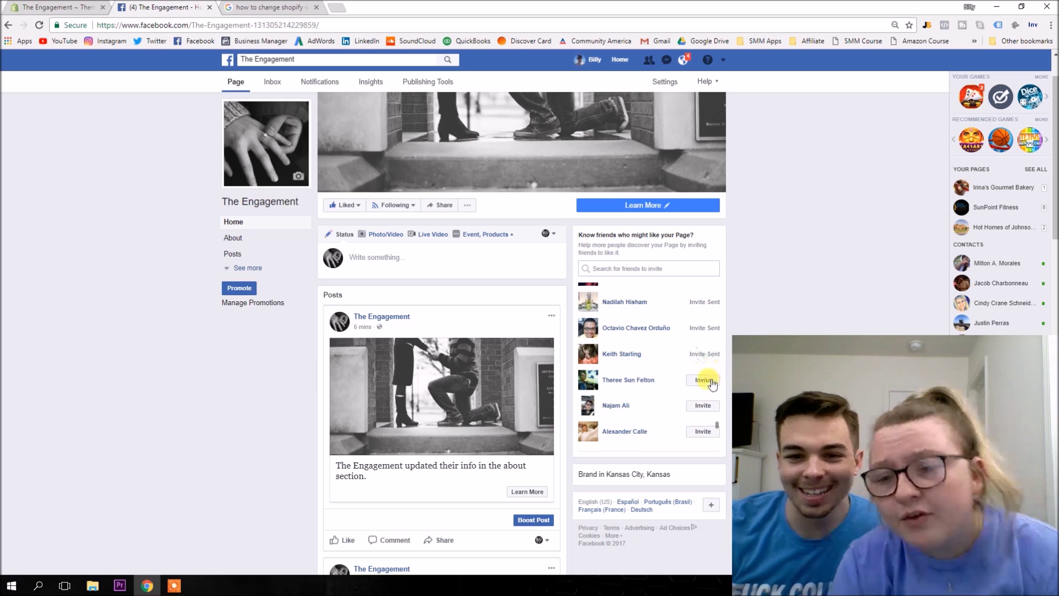
pyautogui.scroll(-3, 703, 414)
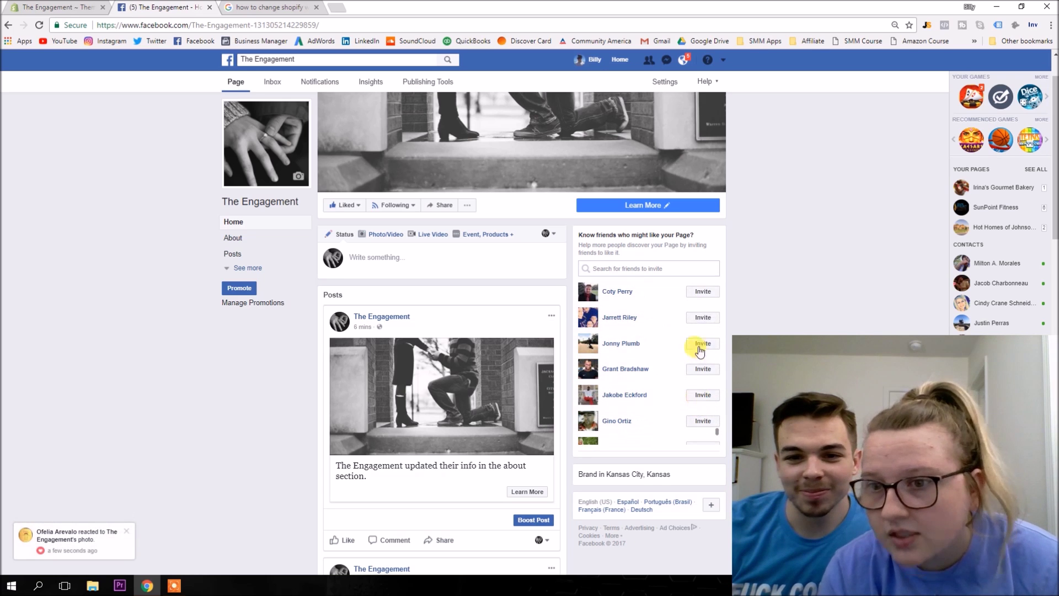
pyautogui.click(704, 320)
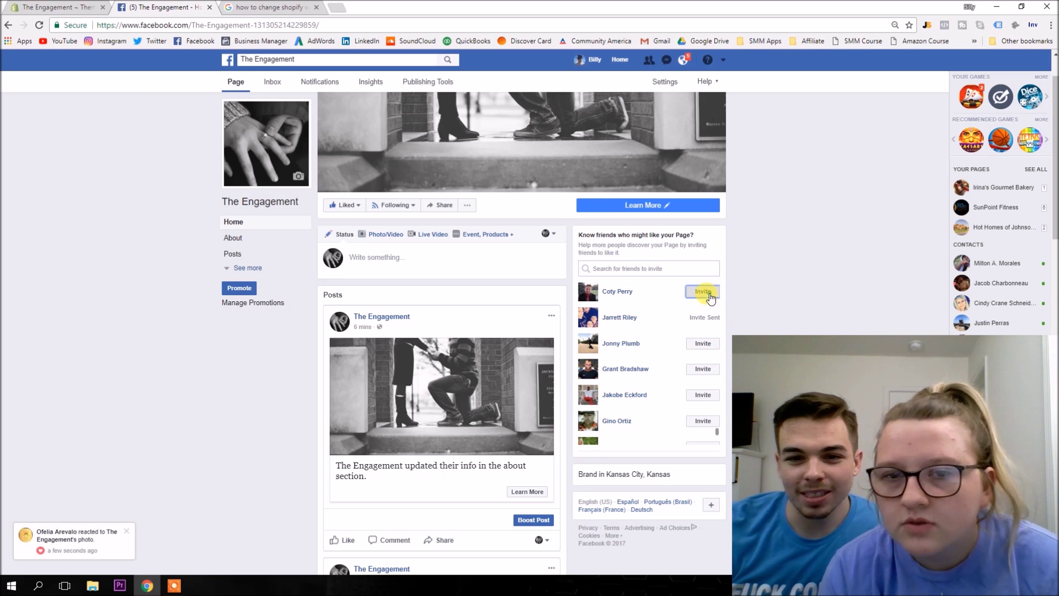
pyautogui.scroll(3, 704, 359)
pyautogui.click(704, 421)
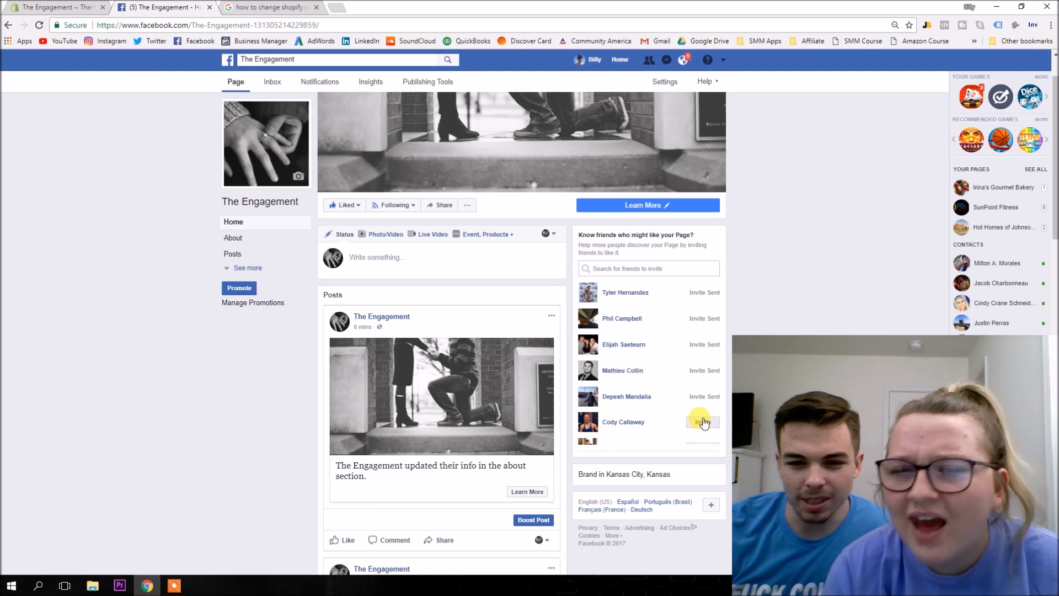
# - Scroll down the page timeline, opening and dismissing the Learn More button's options
pyautogui.scroll(-2, 709, 389)
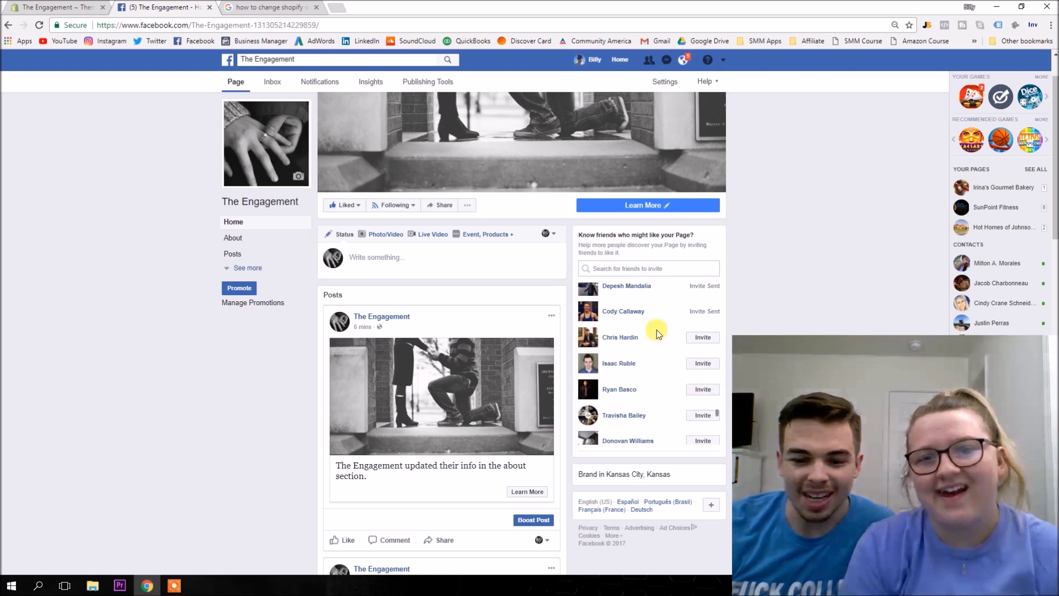
pyautogui.scroll(-6, 659, 386)
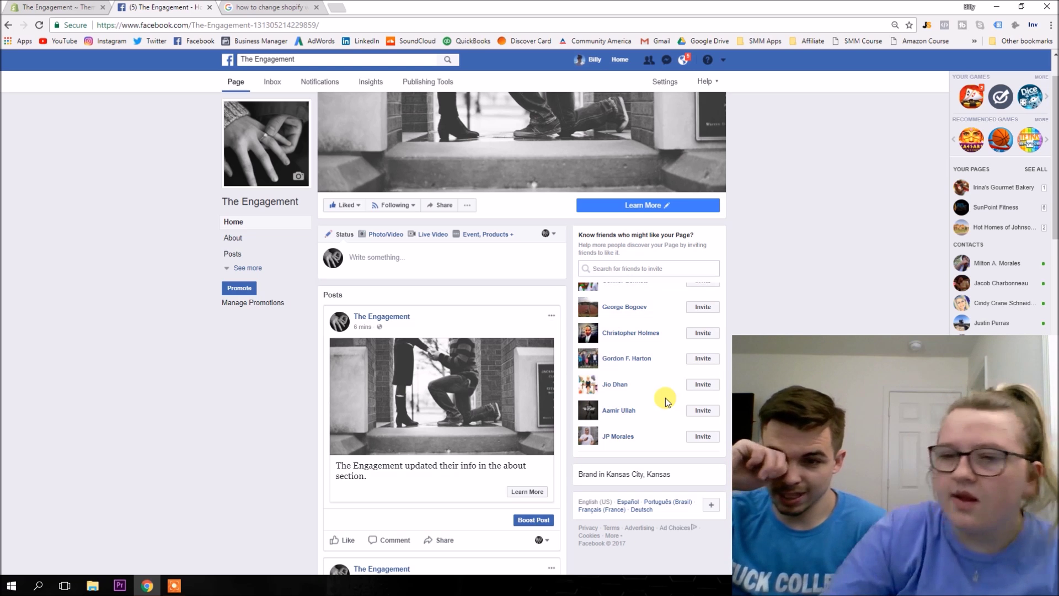
pyautogui.scroll(-4, 689, 355)
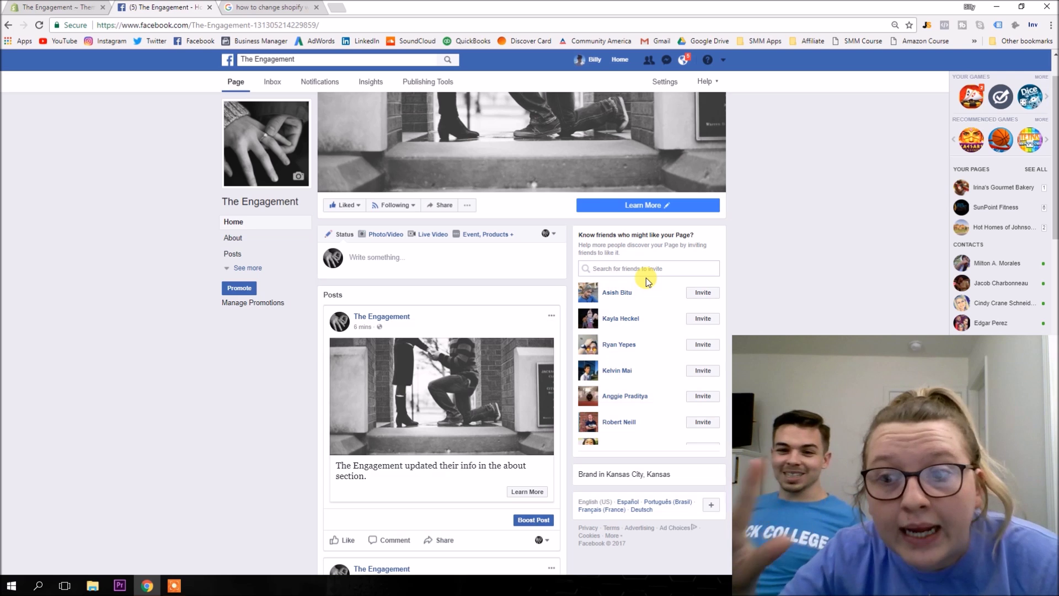
pyautogui.click(599, 205)
pyautogui.click(600, 266)
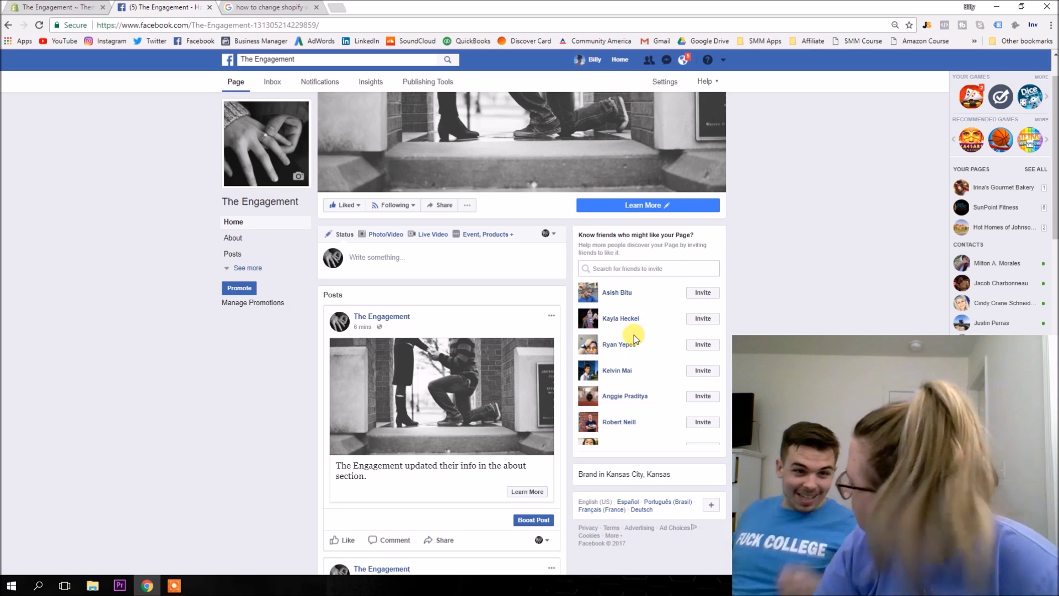
pyautogui.scroll(-3, 642, 385)
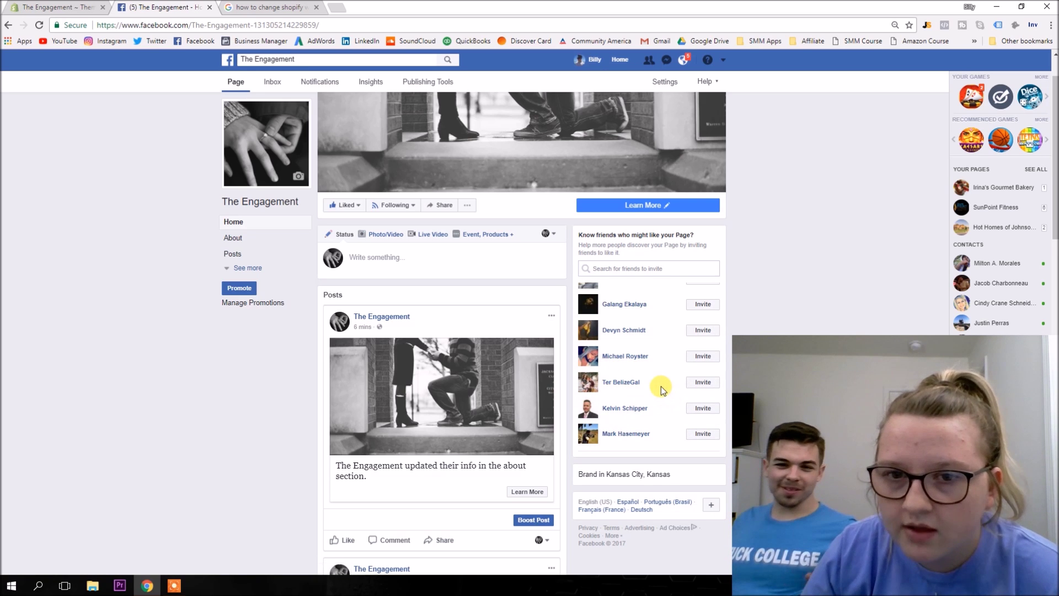
pyautogui.scroll(-6, 665, 370)
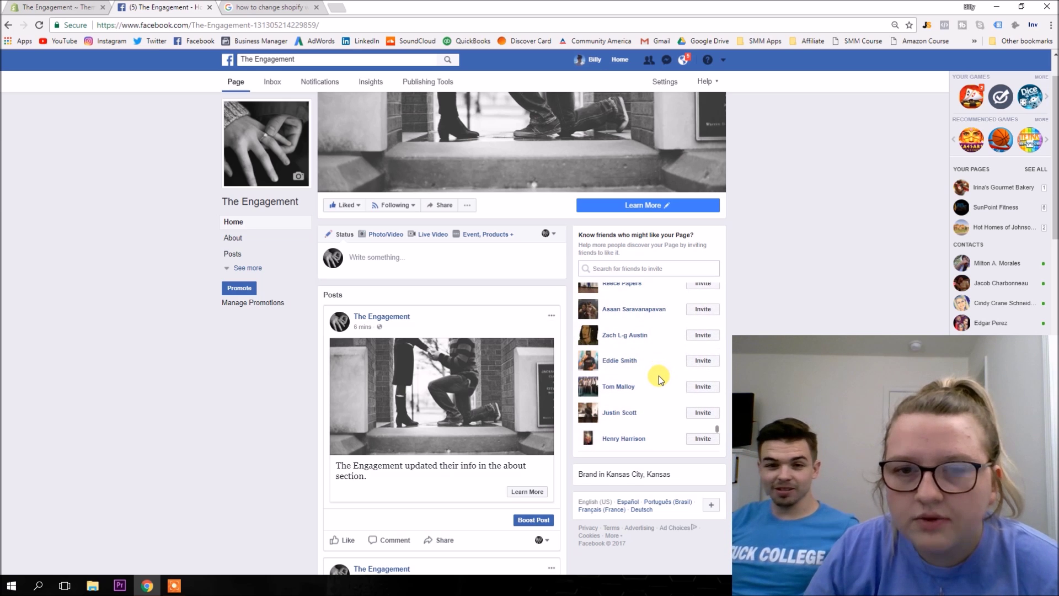
pyautogui.scroll(-3, 660, 380)
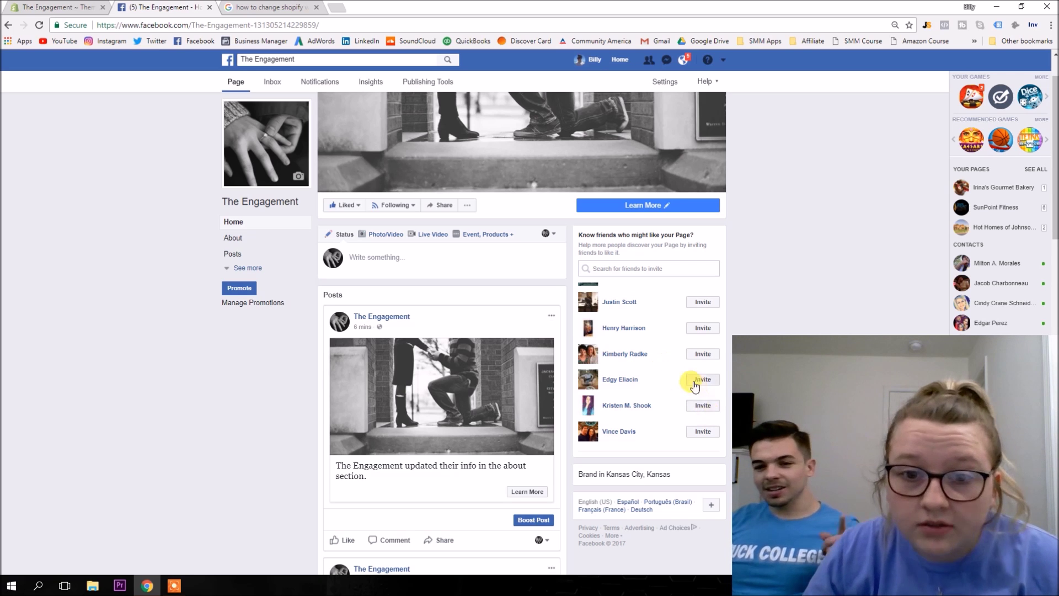
pyautogui.scroll(-3, 679, 378)
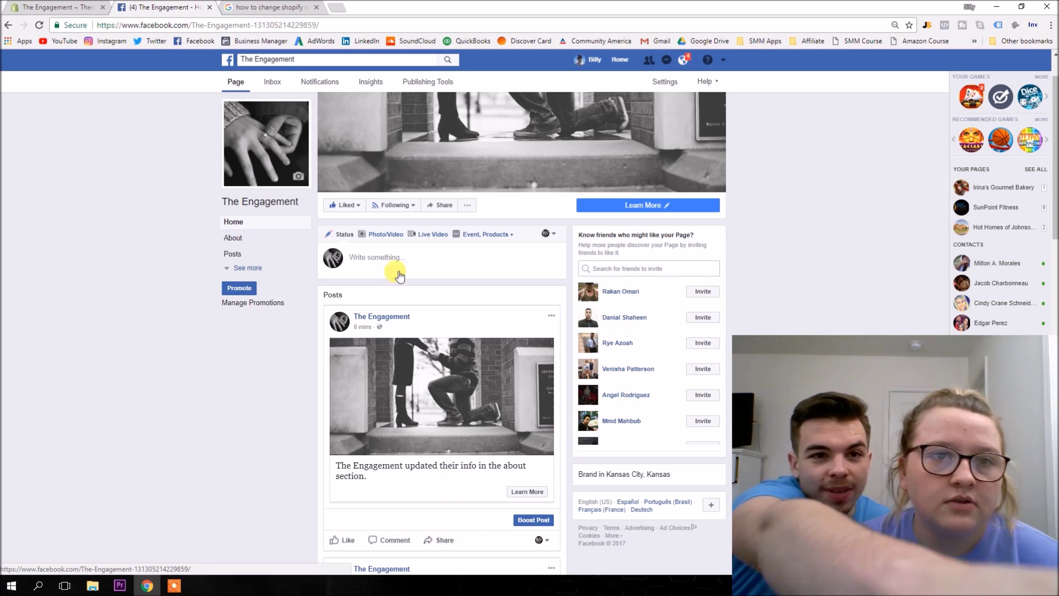
# - Open Business Manager from the bookmark and go to its Business Settings
pyautogui.click(262, 42)
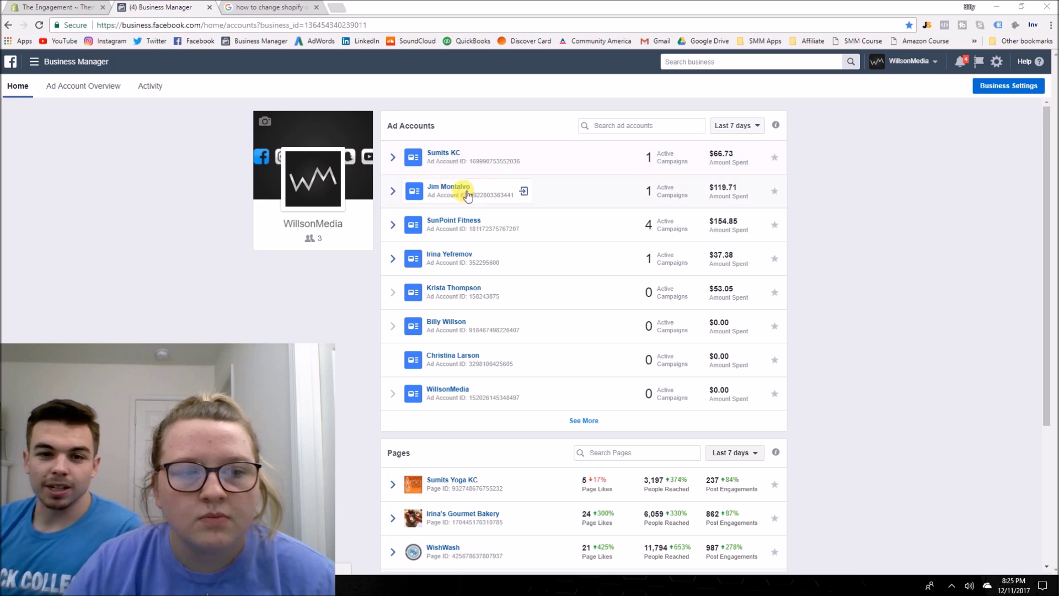
pyautogui.click(990, 85)
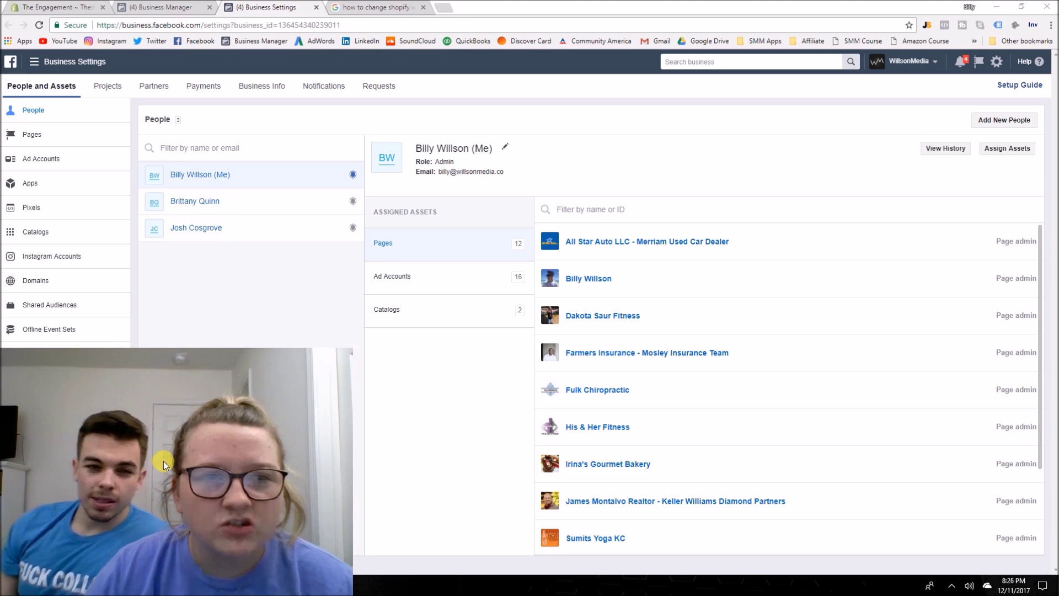
# - Add The Engagement page to the business's Pages
pyautogui.click(22, 131)
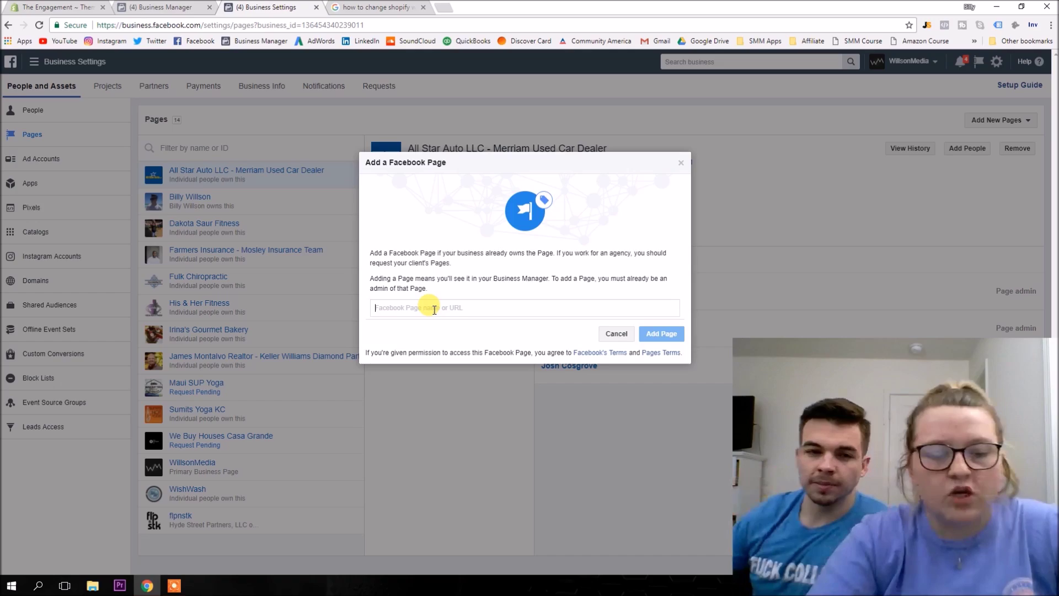
pyautogui.write('The ')
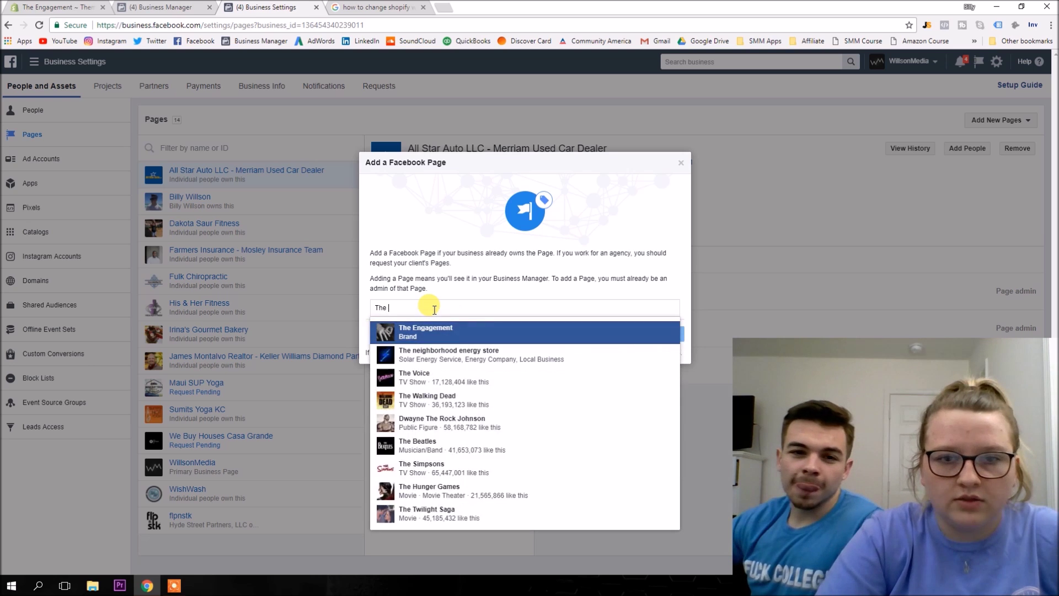
pyautogui.write('E')
pyautogui.press('Return')
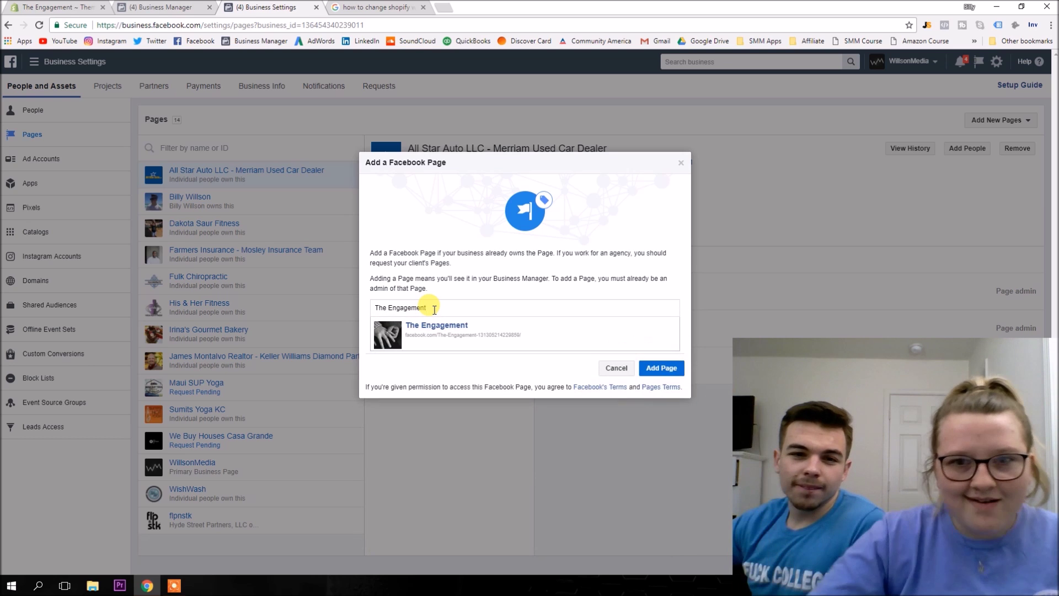
pyautogui.click(670, 368)
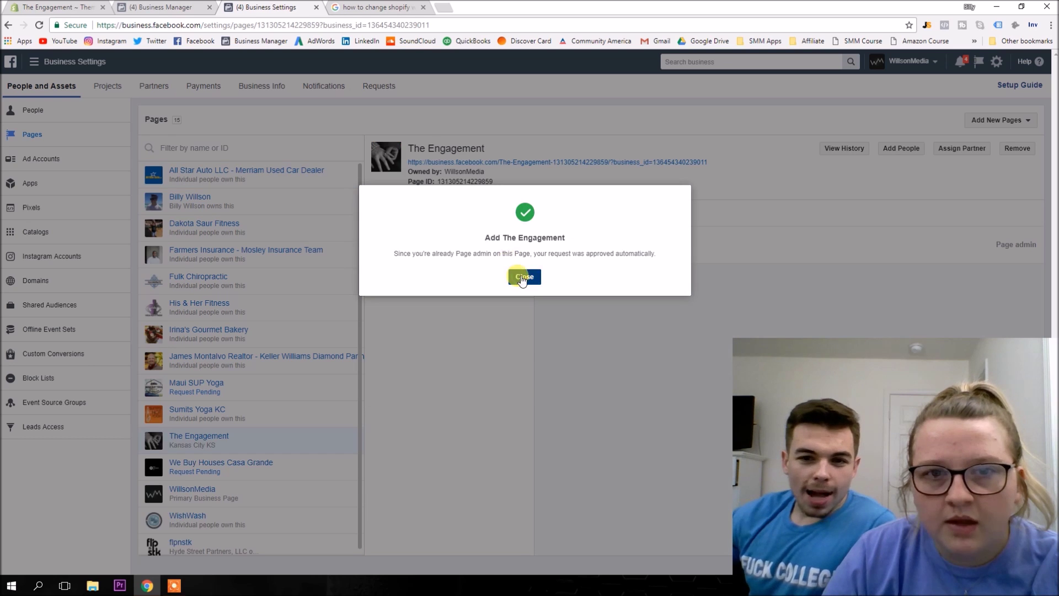
pyautogui.click(523, 277)
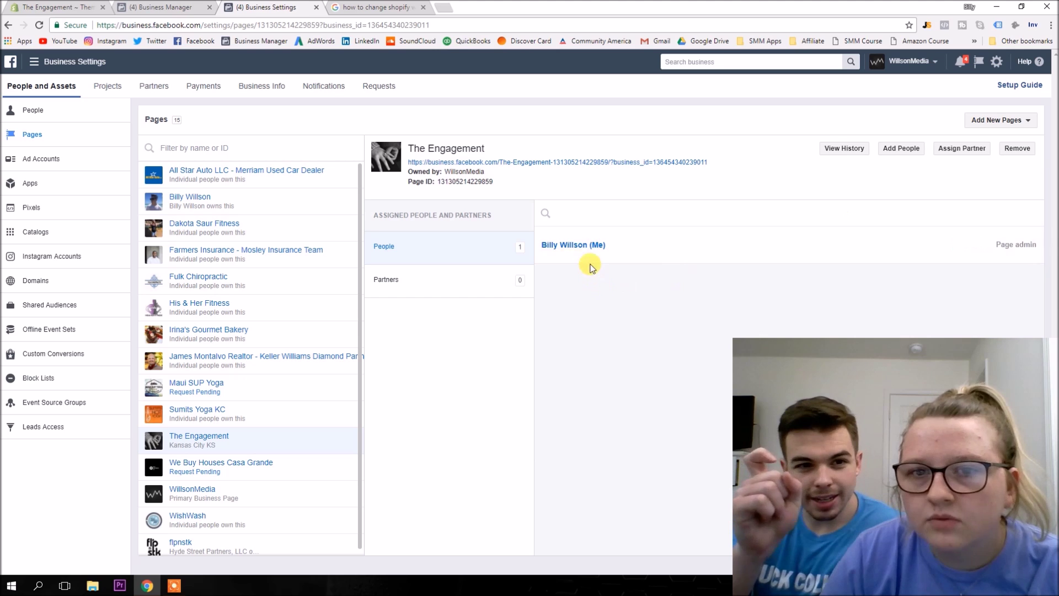
# - Create a new ad account named The Engagement and save it
pyautogui.click(41, 159)
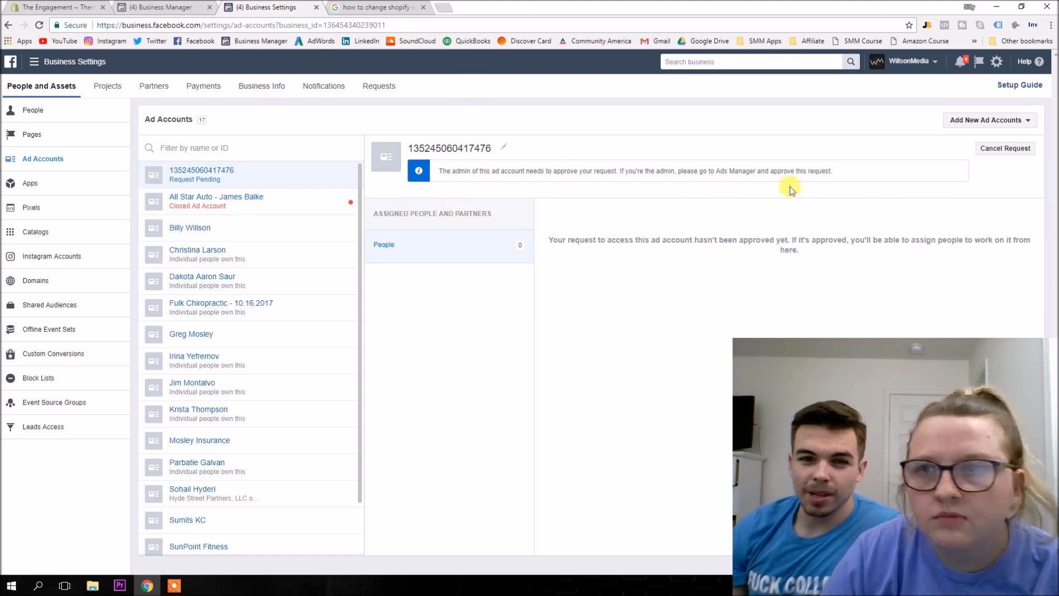
pyautogui.click(990, 120)
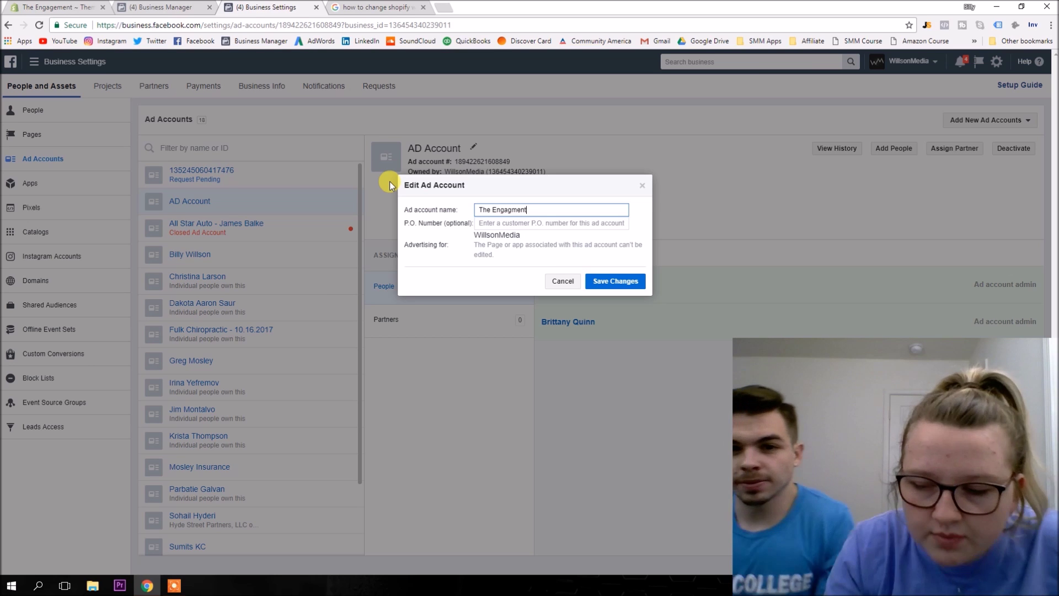
pyautogui.write('t')
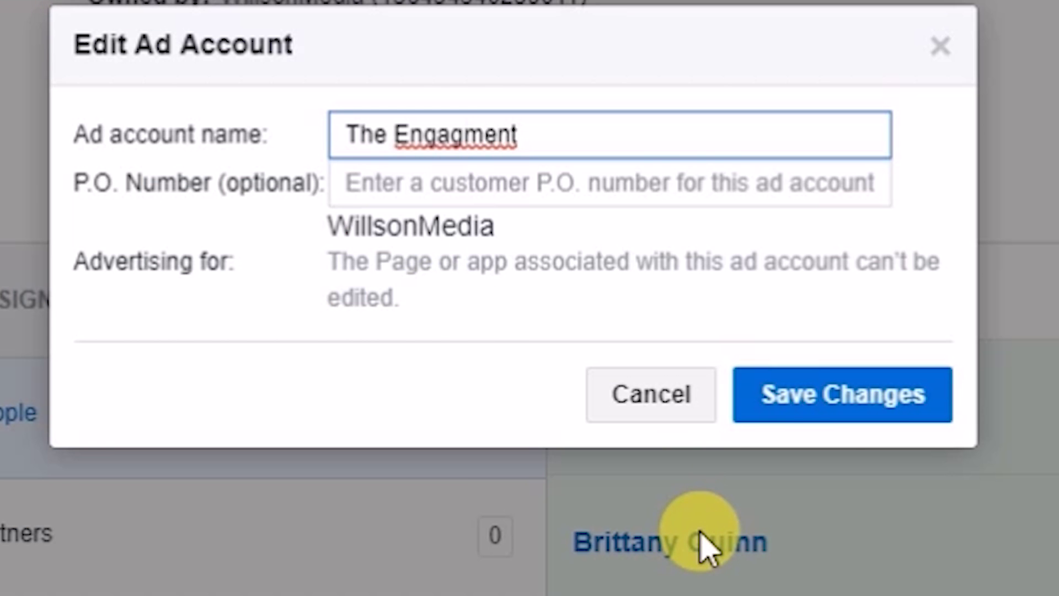
pyautogui.press('Left')
pyautogui.press('Left')
pyautogui.write('e')
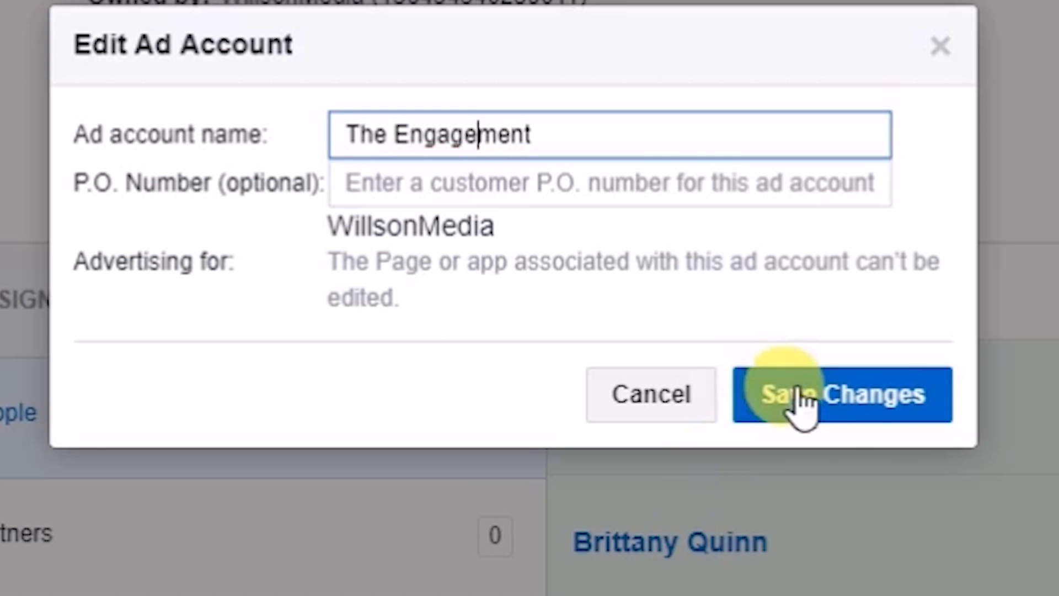
pyautogui.click(615, 282)
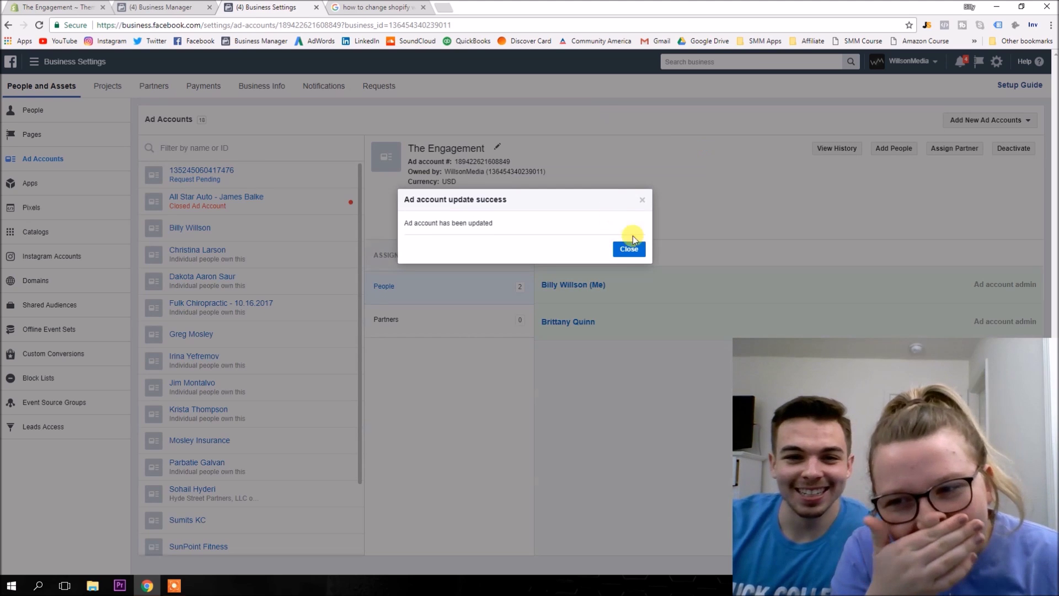
pyautogui.click(630, 249)
# - Open Ads Manager and switch to The Engagement ad account
pyautogui.click(34, 61)
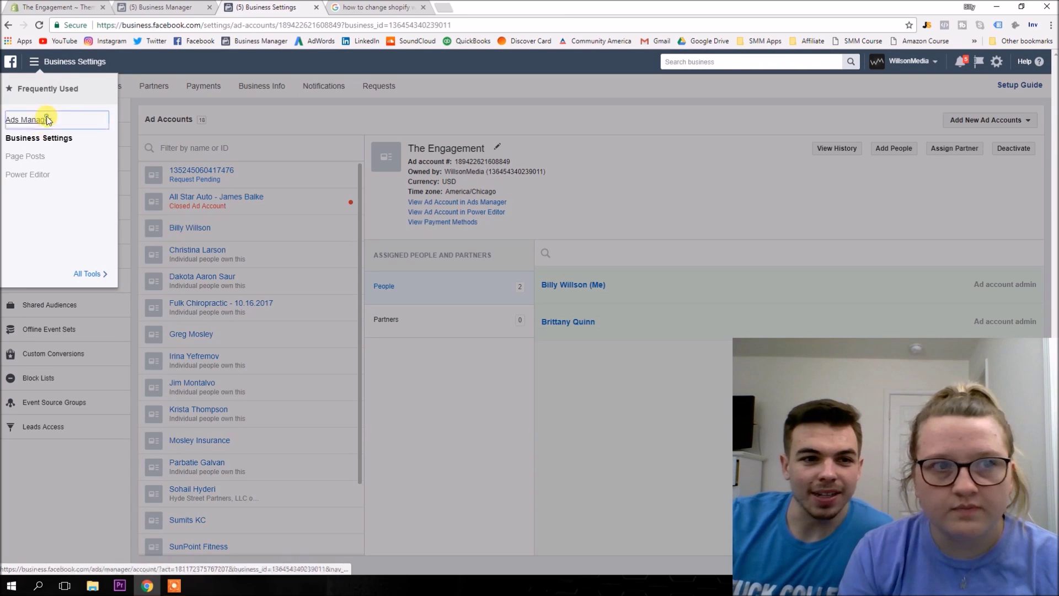
pyautogui.click(25, 117)
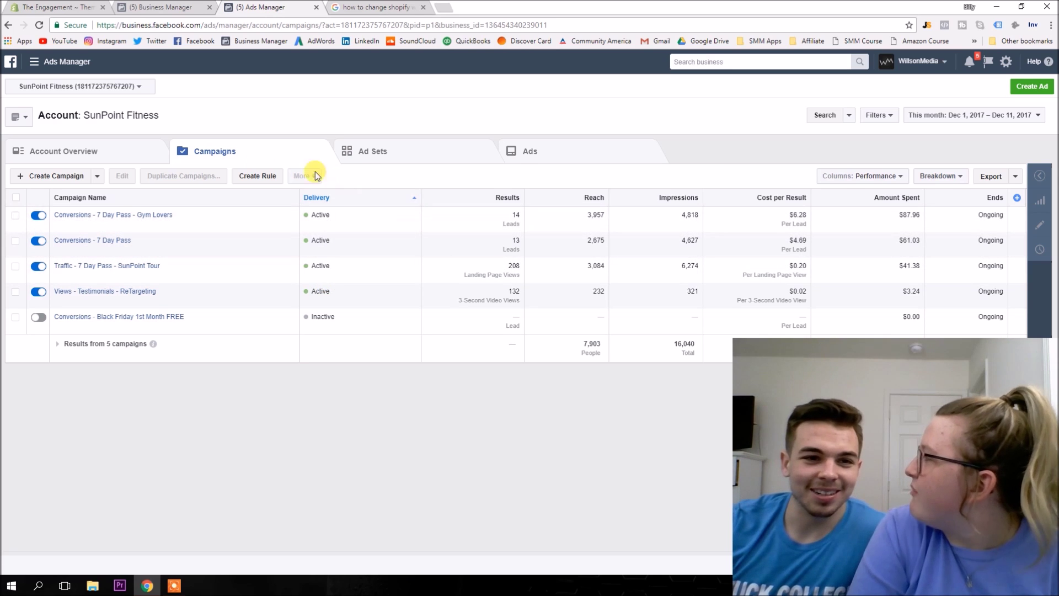
pyautogui.click(111, 87)
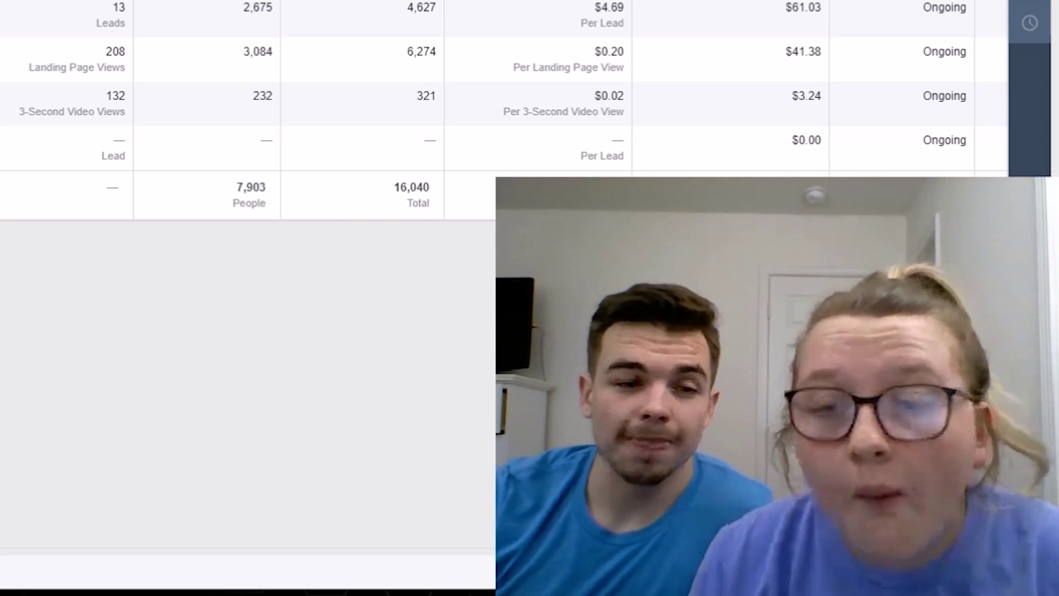
pyautogui.click(161, 209)
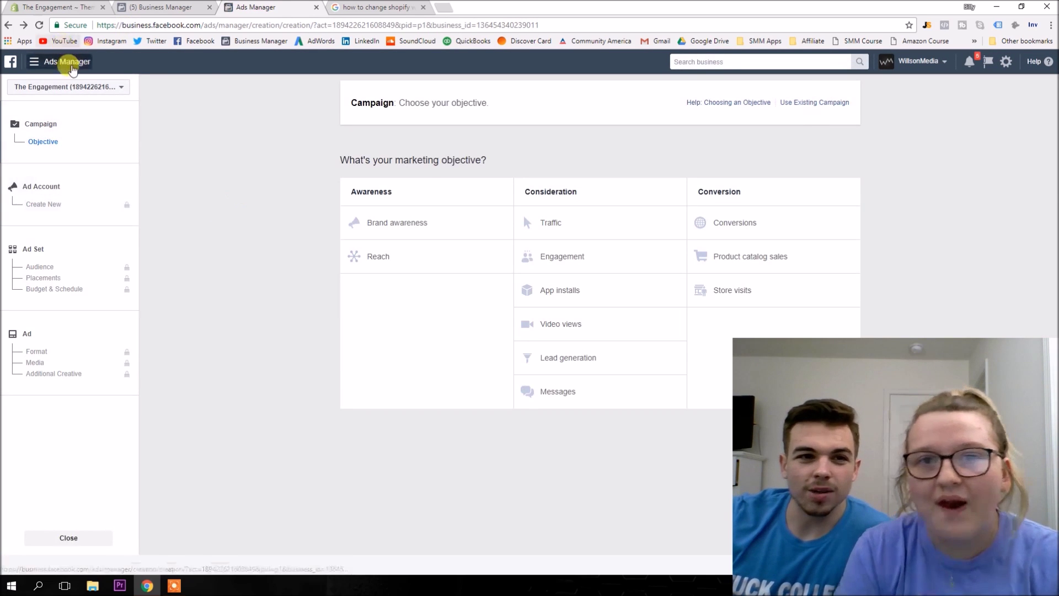
# - Go to the Pixels page in Events Manager via All Tools
pyautogui.click(67, 63)
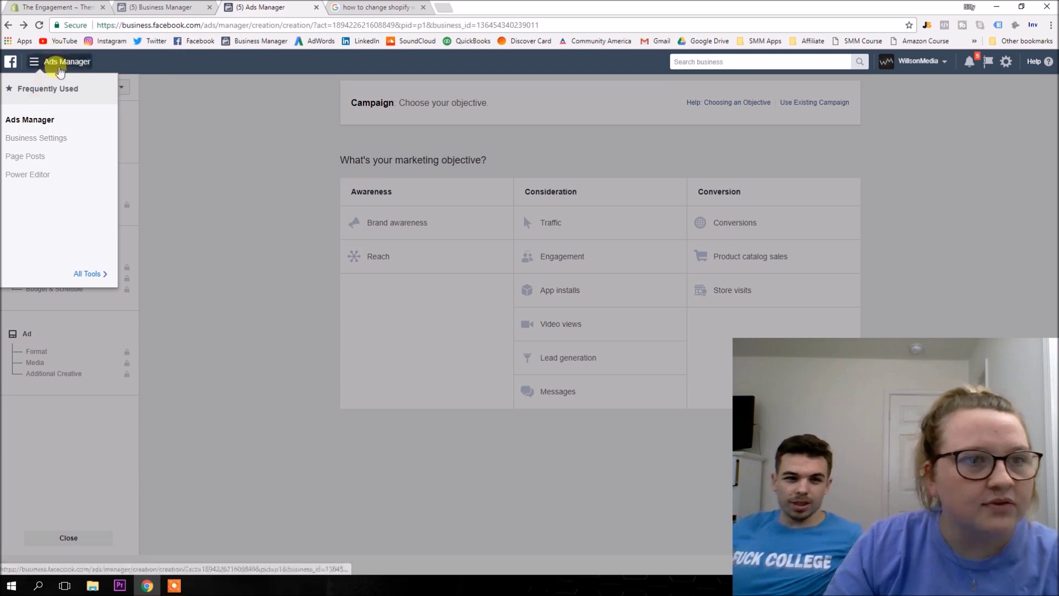
pyautogui.click(86, 274)
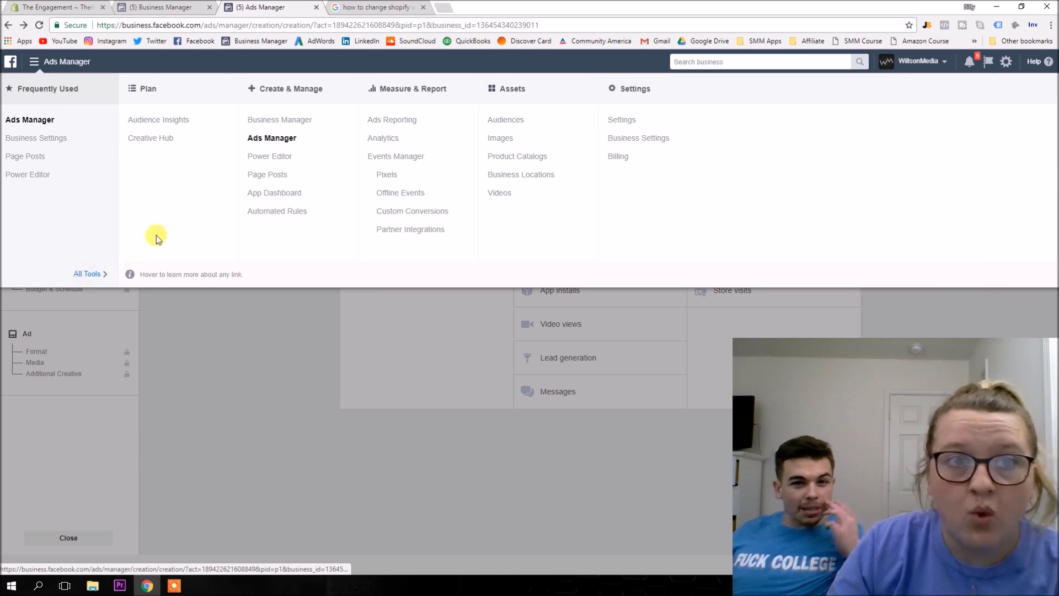
pyautogui.click(385, 174)
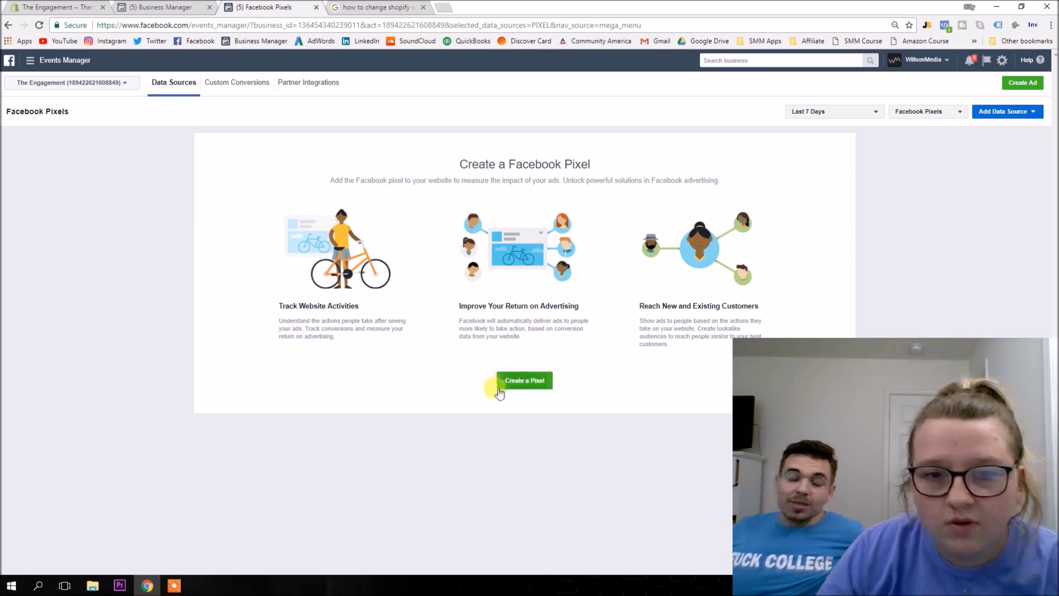
pyautogui.click(503, 382)
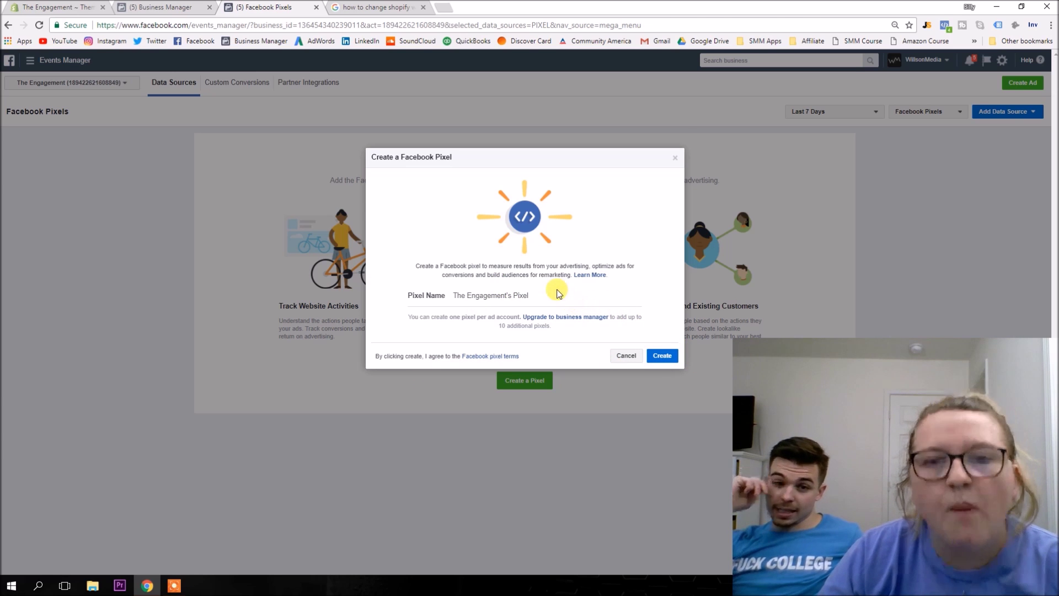
pyautogui.click(662, 355)
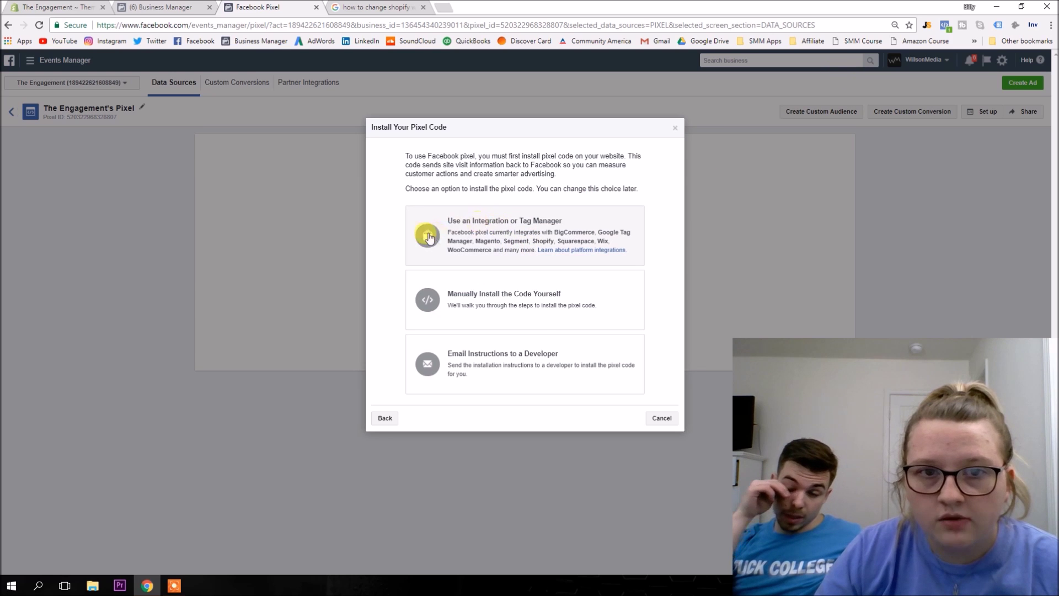
pyautogui.click(429, 237)
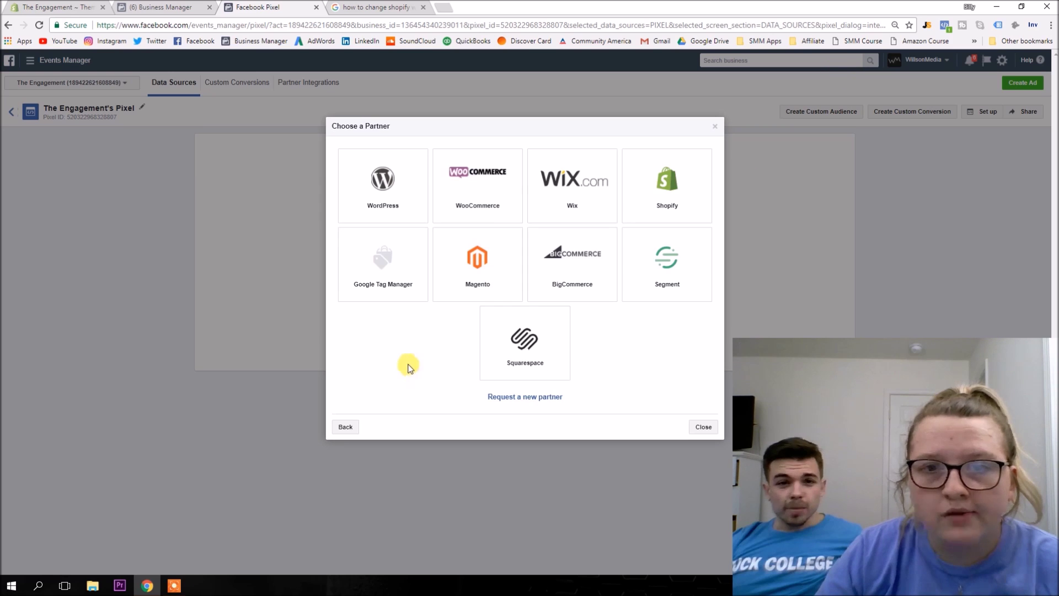
pyautogui.click(659, 168)
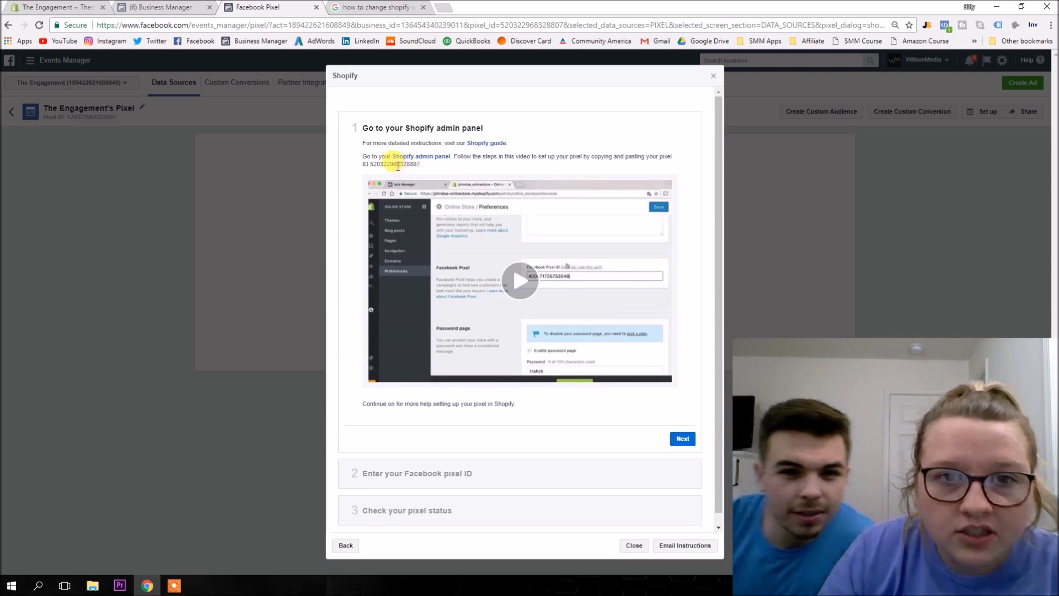
pyautogui.doubleClick(375, 164)
pyautogui.hotkey('ctrl', 'c')
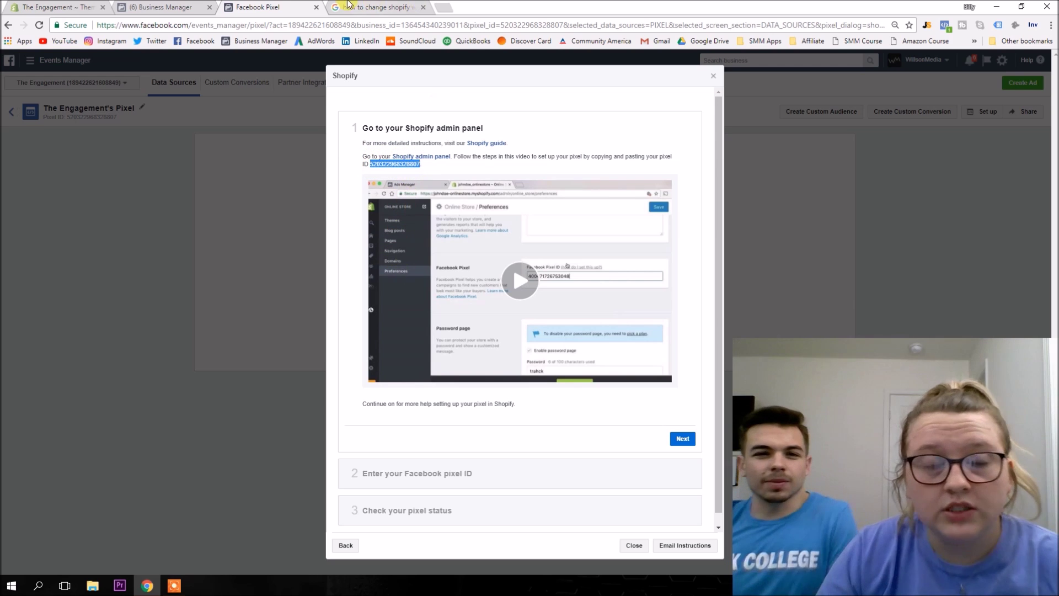
pyautogui.click(55, 7)
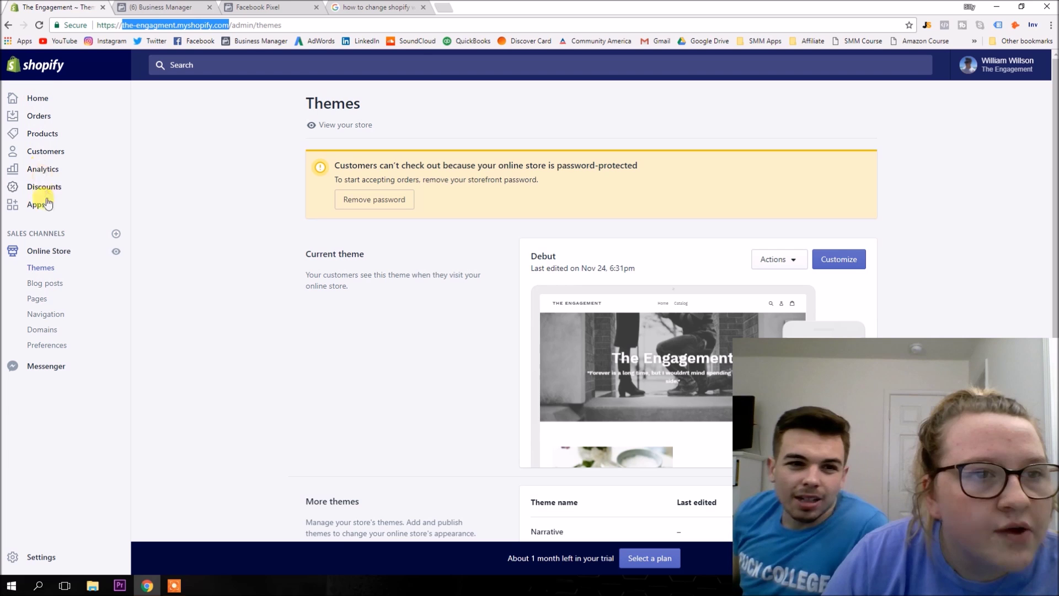
# - Paste the pixel ID into the Facebook Pixel ID field in Shopify's Online Store Preferences
pyautogui.click(58, 248)
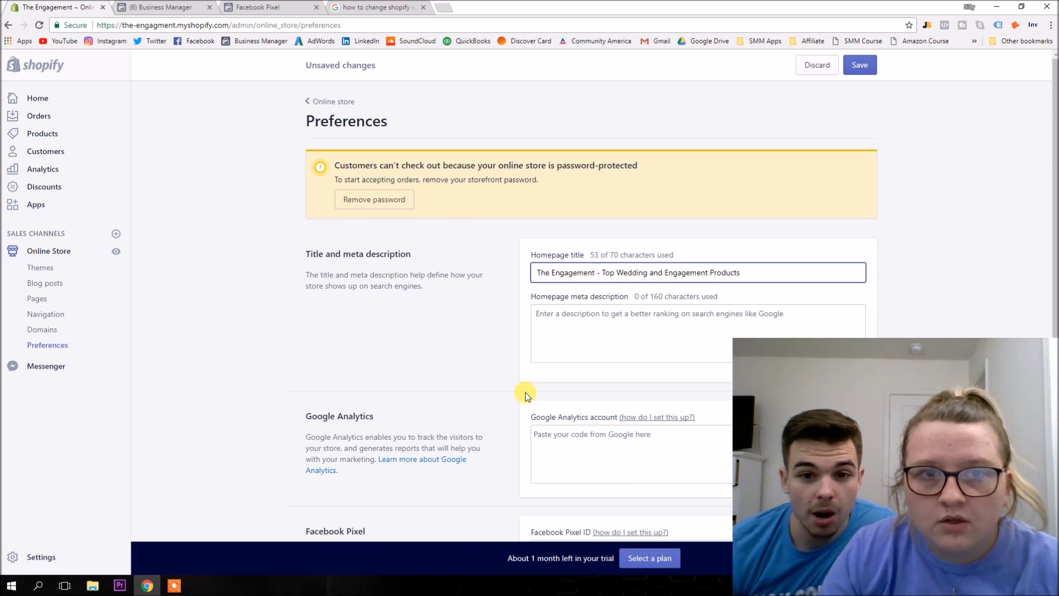
pyautogui.scroll(-2, 526, 396)
pyautogui.rightClick(620, 438)
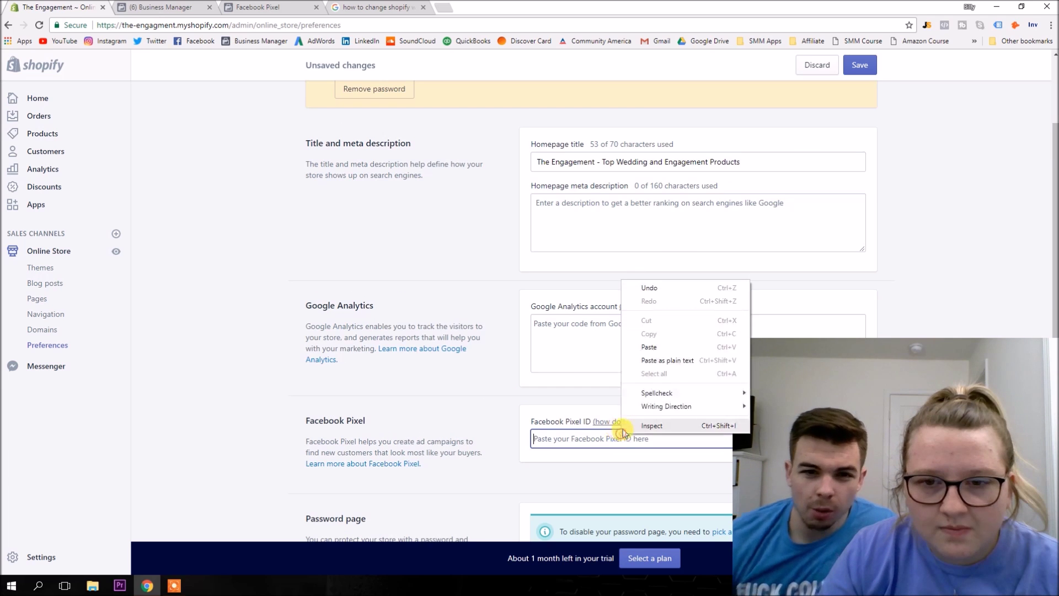
pyautogui.click(649, 347)
# - Finish the Shopify pixel setup steps through the status check and close the instructions
pyautogui.scroll(-4, 518, 481)
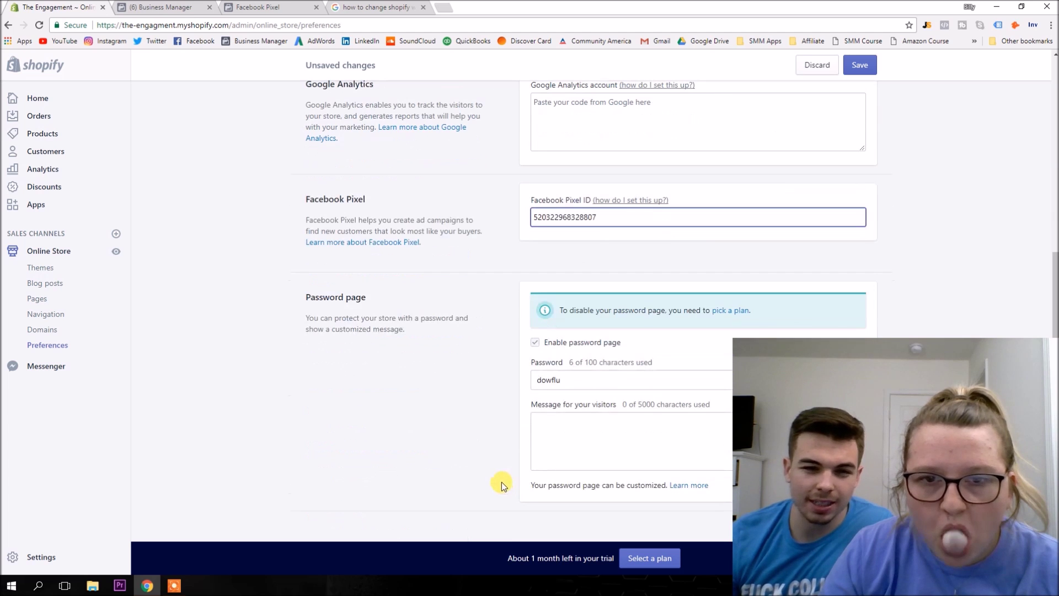
pyautogui.click(257, 7)
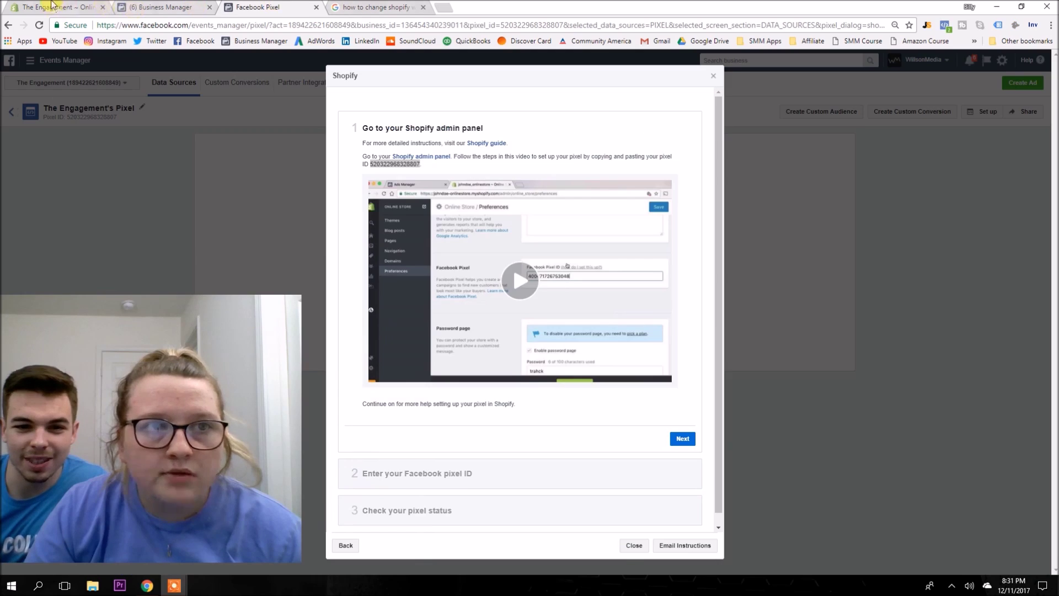
pyautogui.click(53, 6)
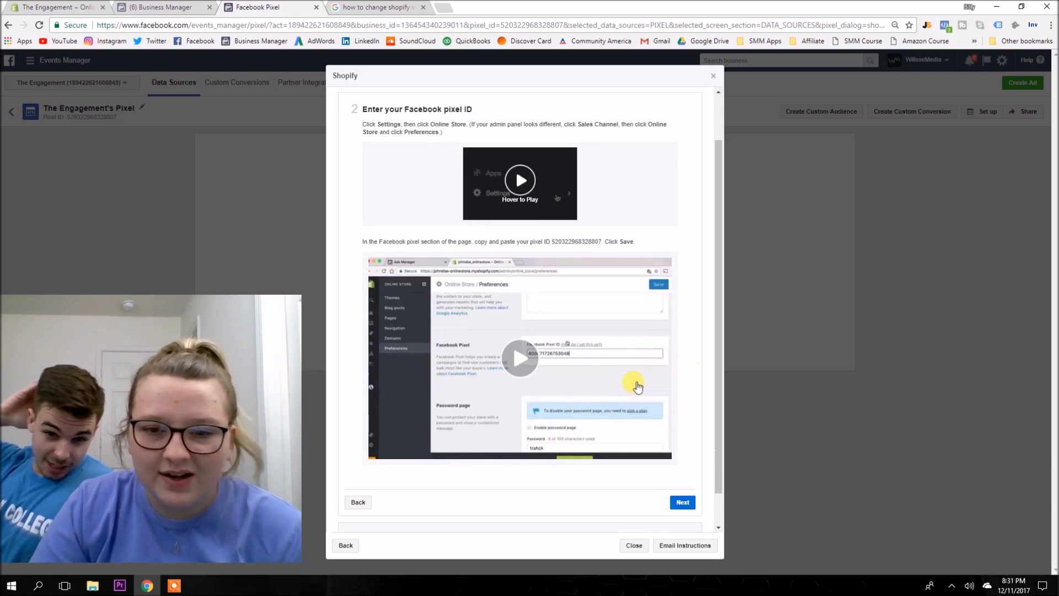
pyautogui.scroll(-1, 638, 387)
pyautogui.click(681, 465)
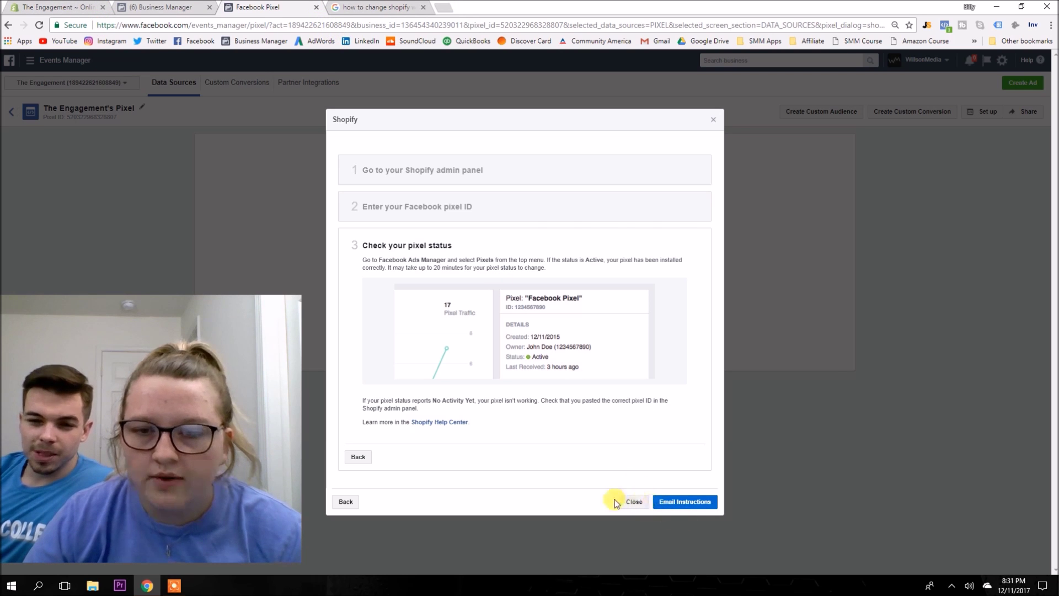
pyautogui.click(628, 501)
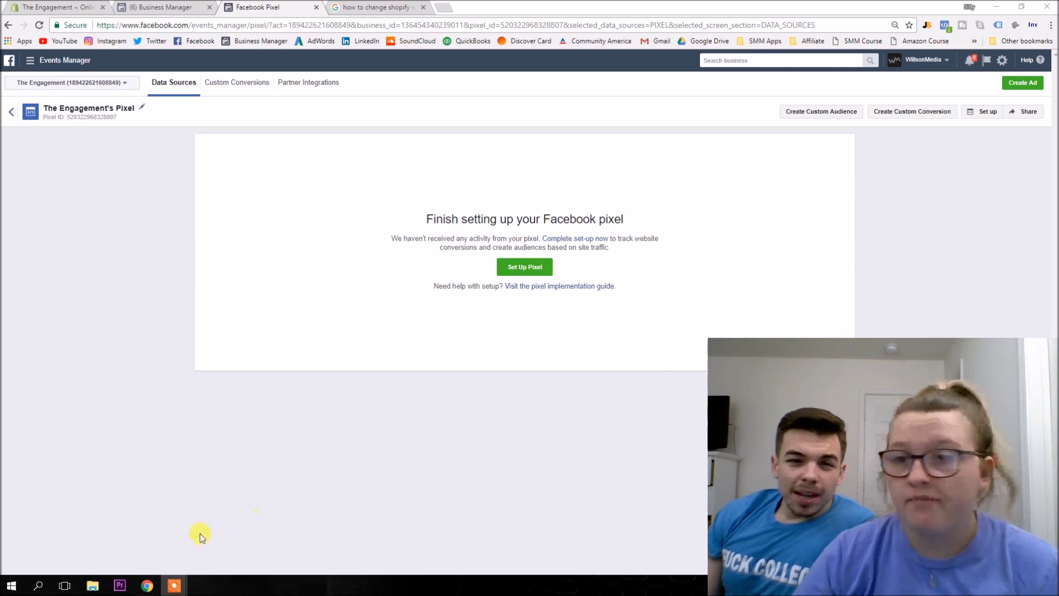
pyautogui.click(1020, 80)
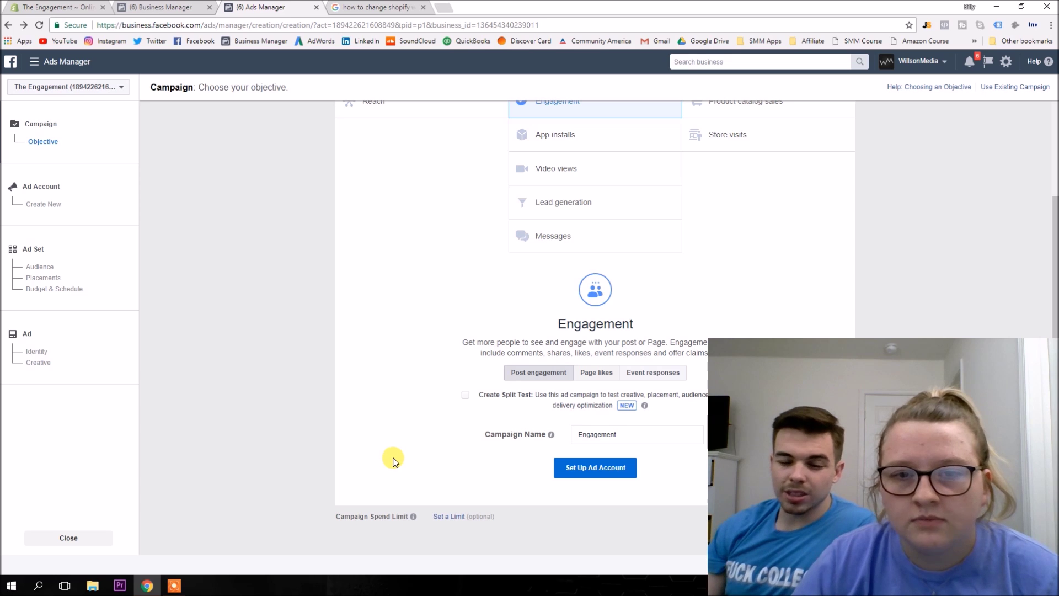
# - Leave the Engagement ad draft open and return to the Shopify Themes page showing Debut
pyautogui.click(67, 8)
pyautogui.click(181, 6)
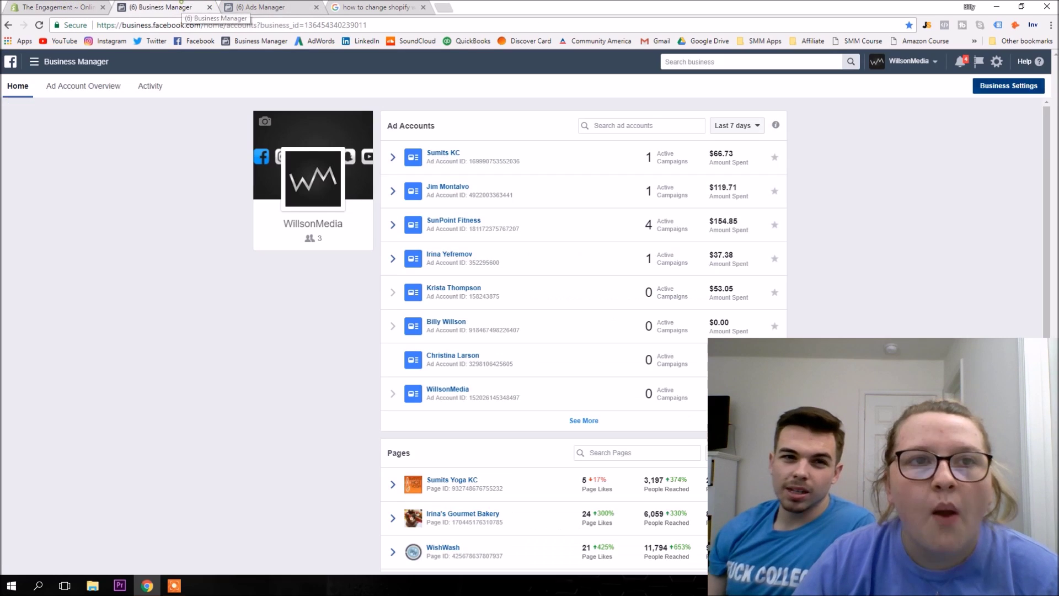
pyautogui.click(68, 8)
pyautogui.click(41, 268)
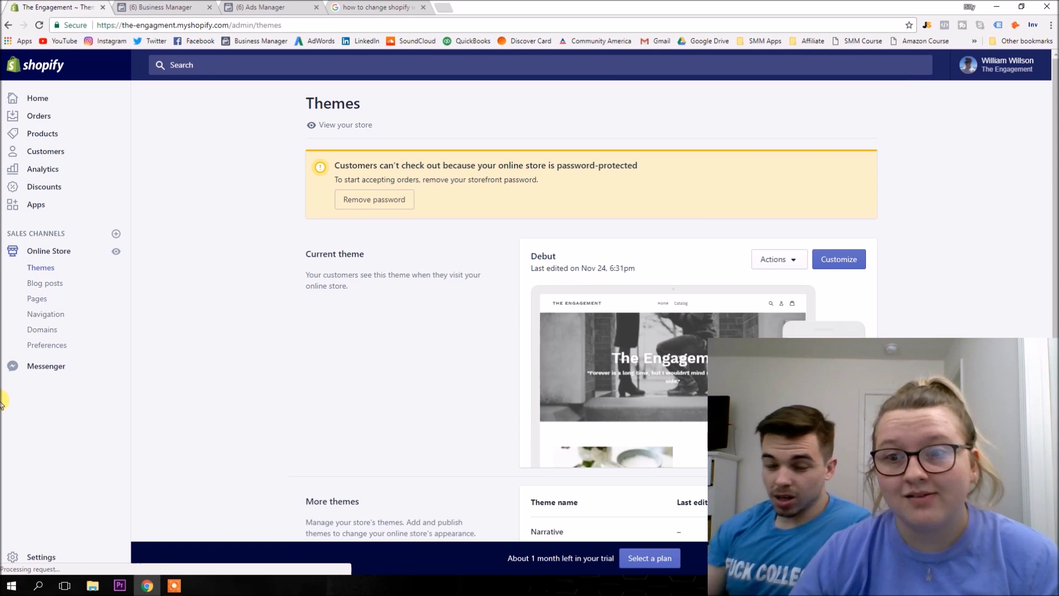
# - Browse the storefront's Mugs section and view the Mr & Mrs Marble/Gold Mugs product page
pyautogui.scroll(-4, 534, 248)
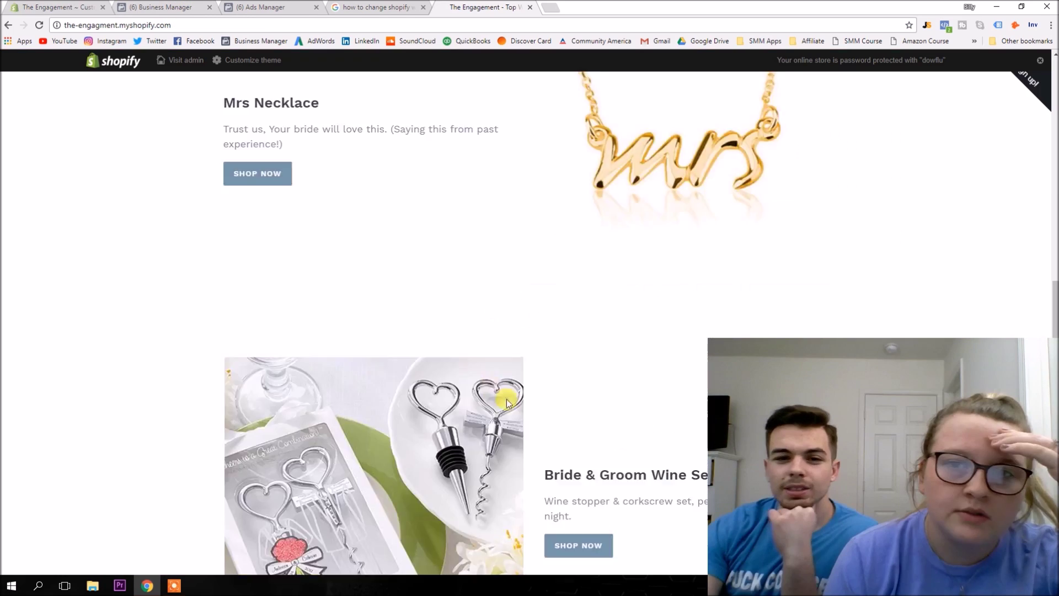
pyautogui.scroll(5, 497, 281)
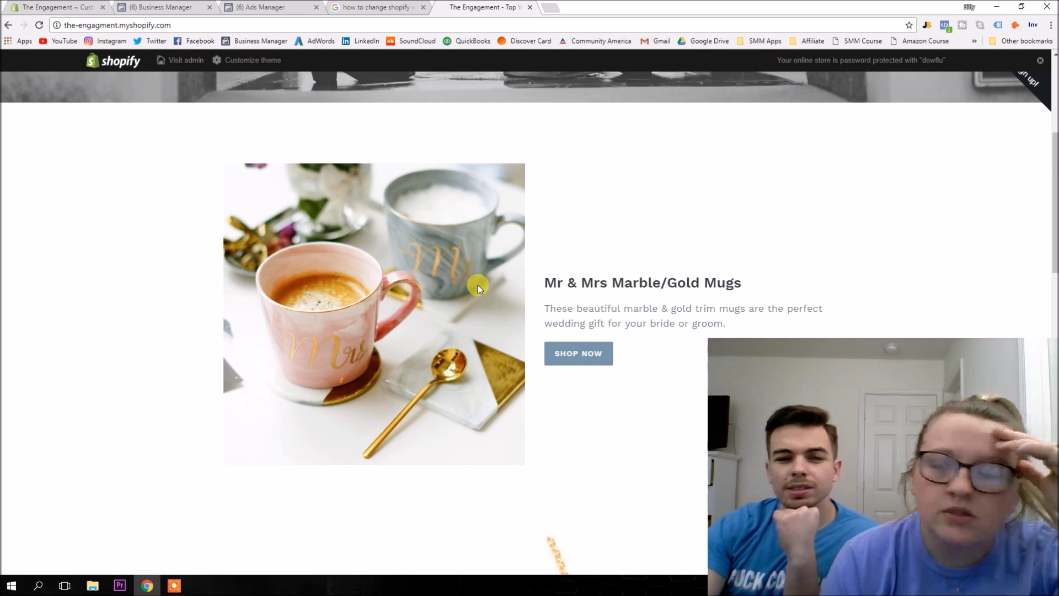
pyautogui.scroll(-1, 480, 290)
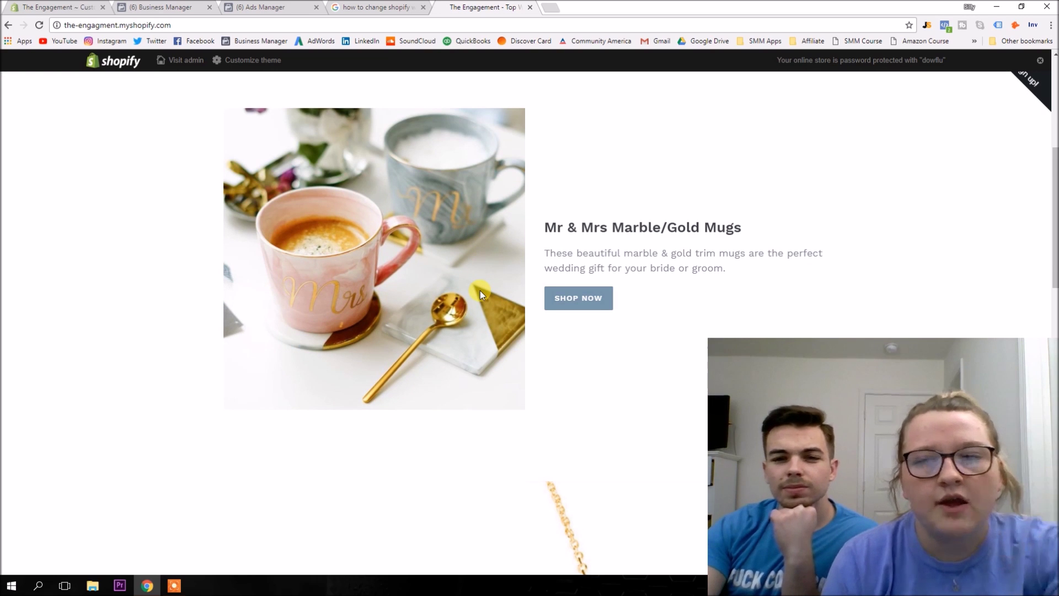
pyautogui.scroll(1, 496, 297)
pyautogui.click(558, 350)
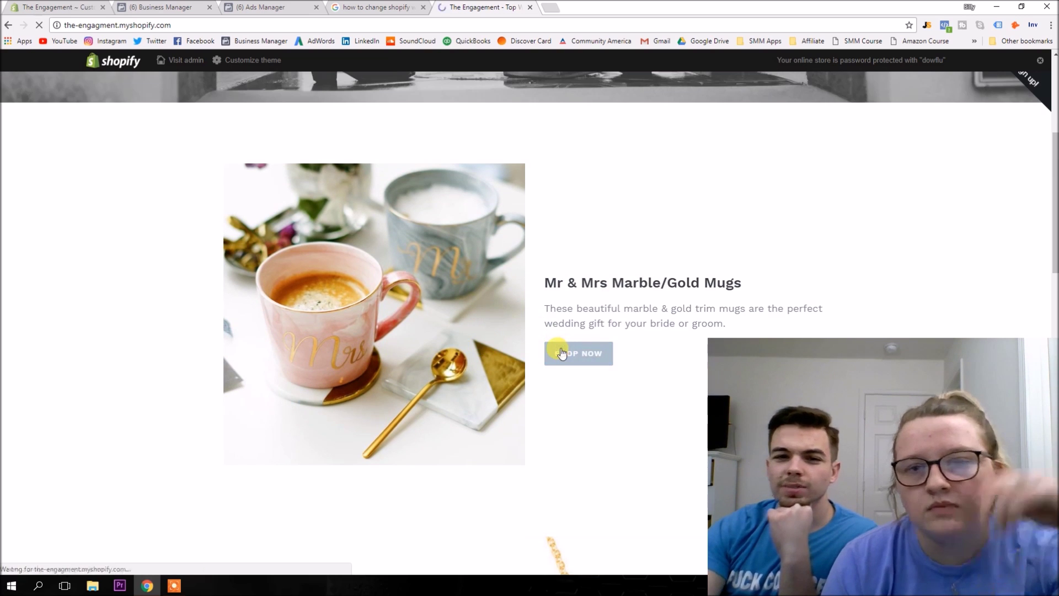
pyautogui.scroll(-4, 474, 359)
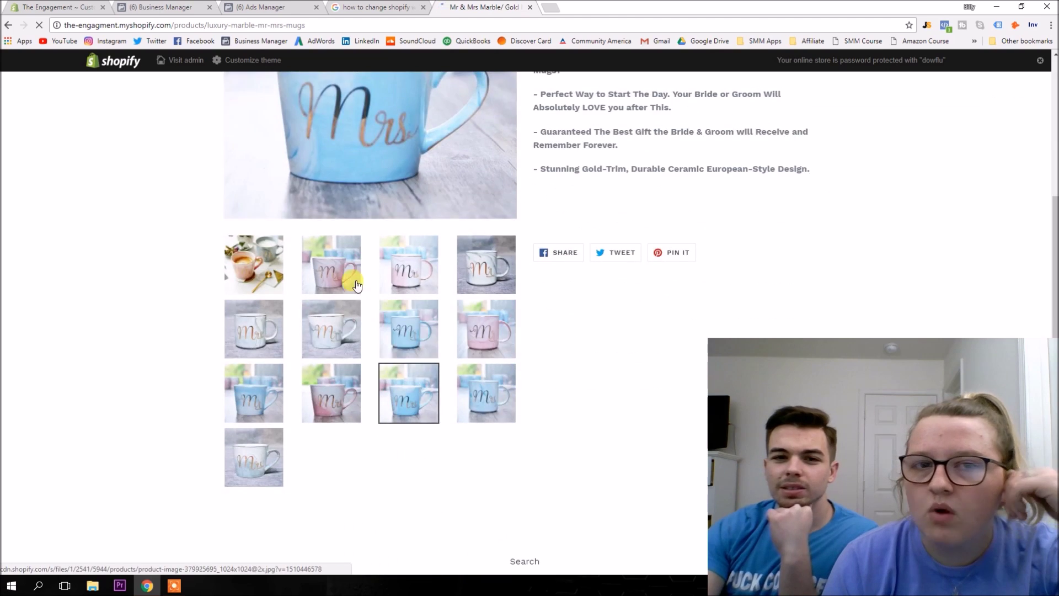
pyautogui.scroll(4, 348, 366)
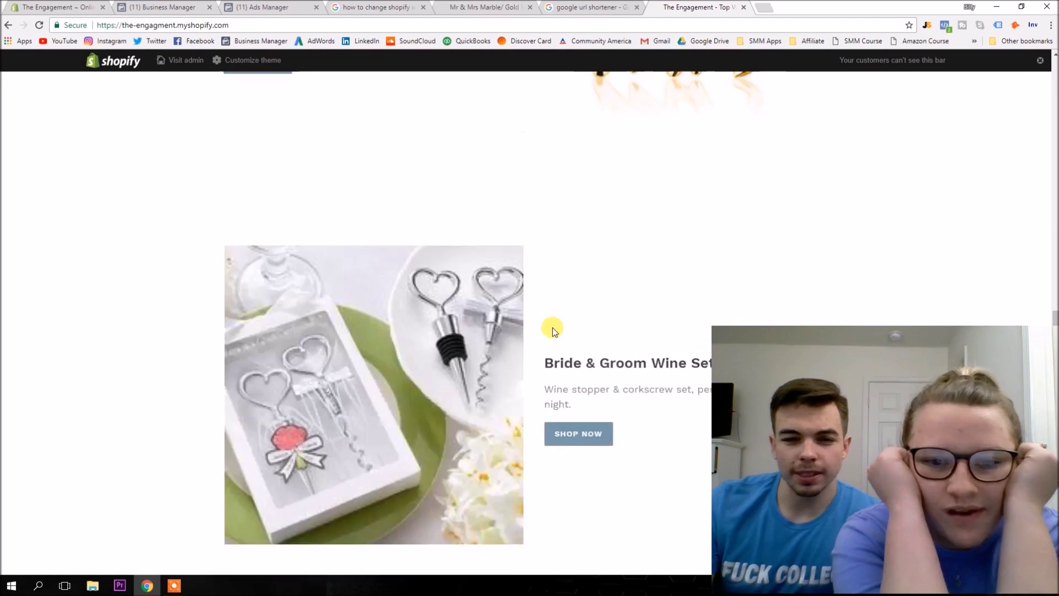
pyautogui.scroll(-7, 548, 342)
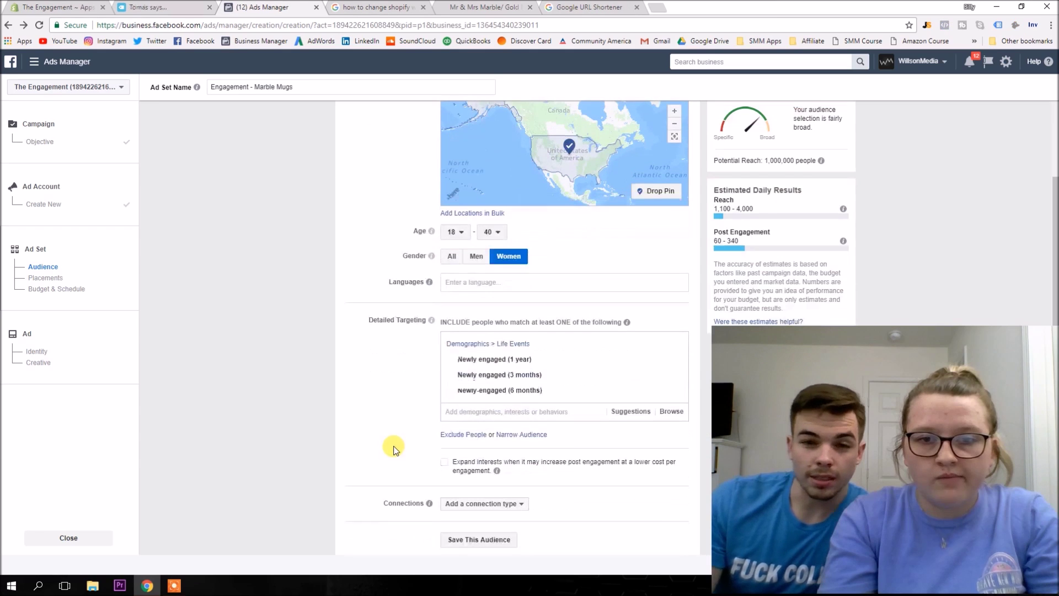
# - Rename the ad set to 'Engagement - Marble Mugs - Recently Engaged'
pyautogui.scroll(5, 397, 446)
pyautogui.click(521, 127)
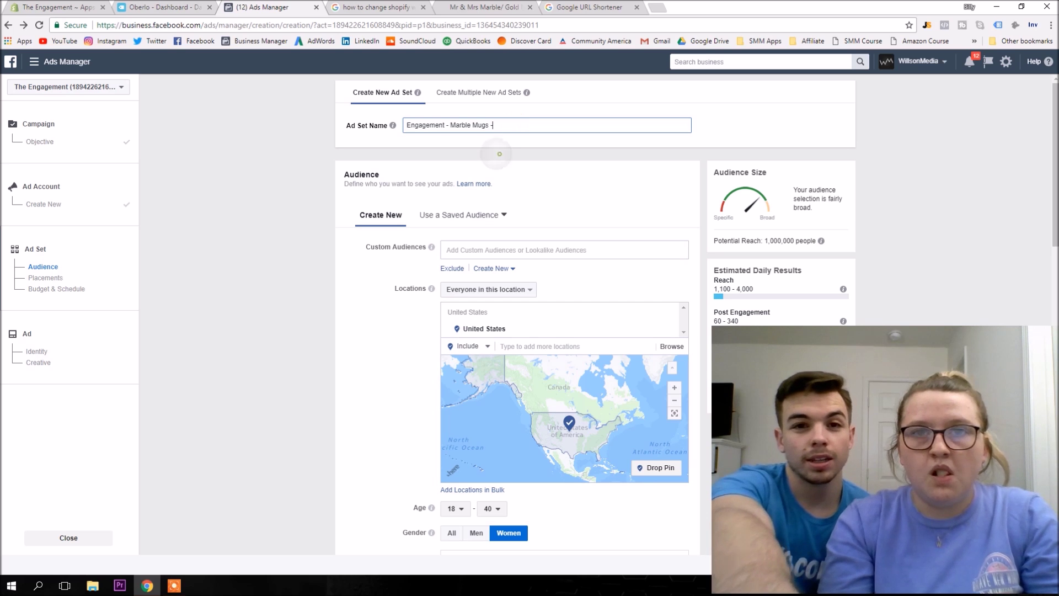
pyautogui.click(499, 154)
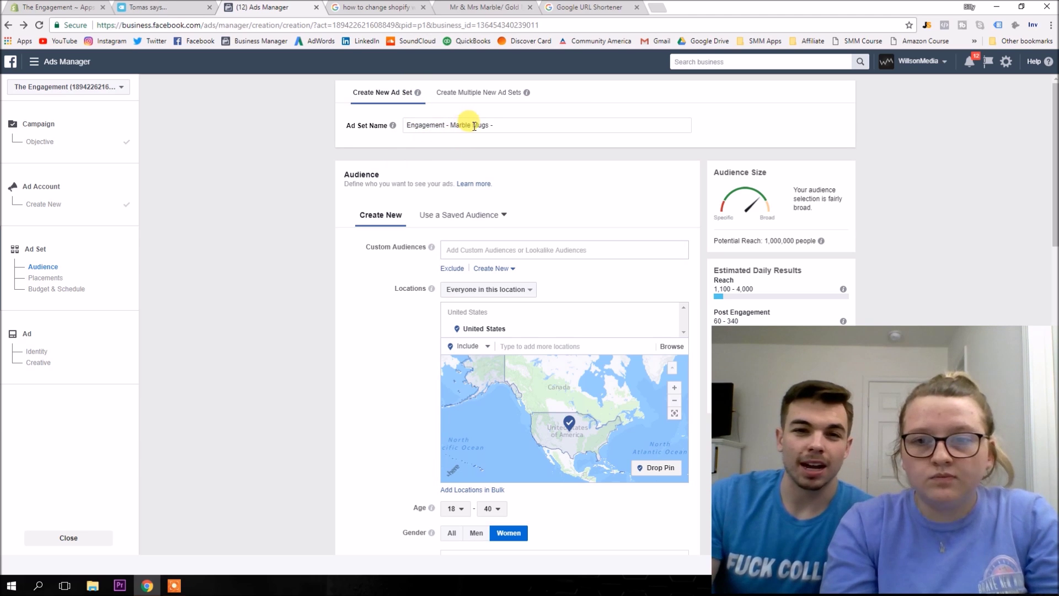
pyautogui.click(495, 128)
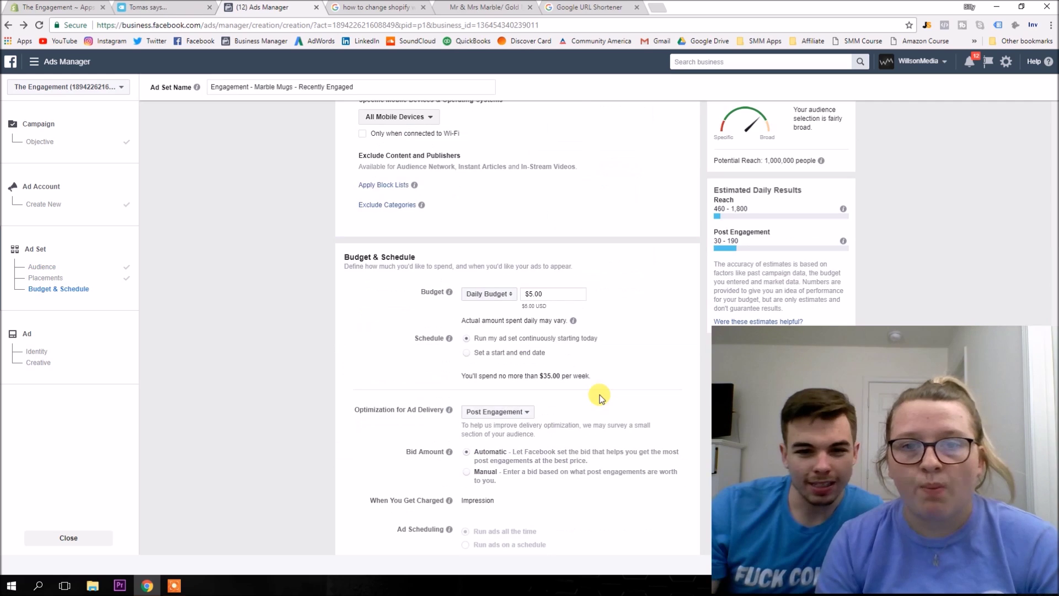
# - Use the saved newly-engaged audience with a $5.00 daily budget and continue to the ad step
pyautogui.scroll(15, 604, 397)
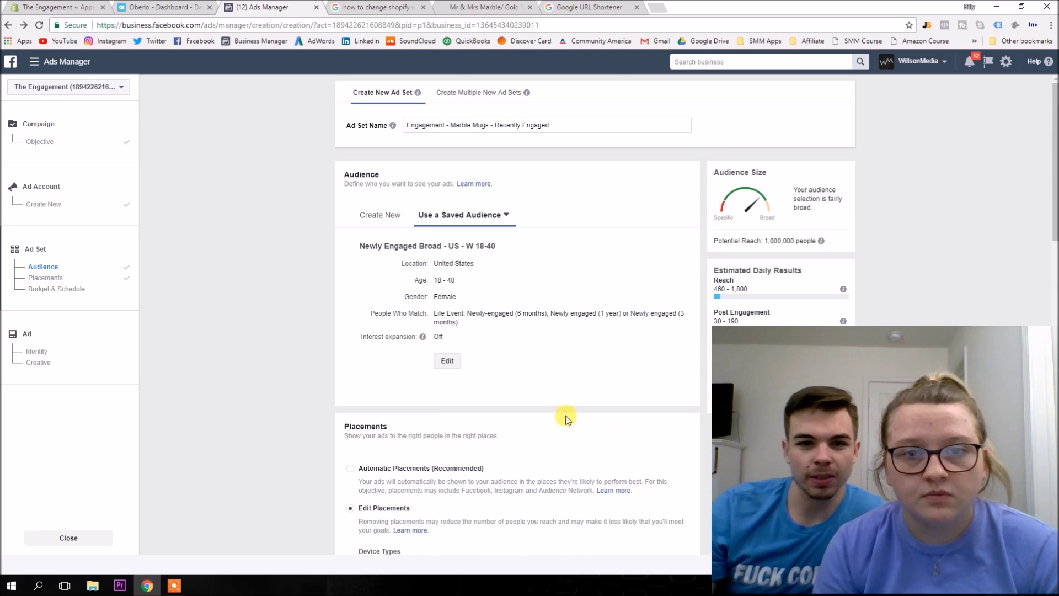
pyautogui.scroll(-15, 569, 281)
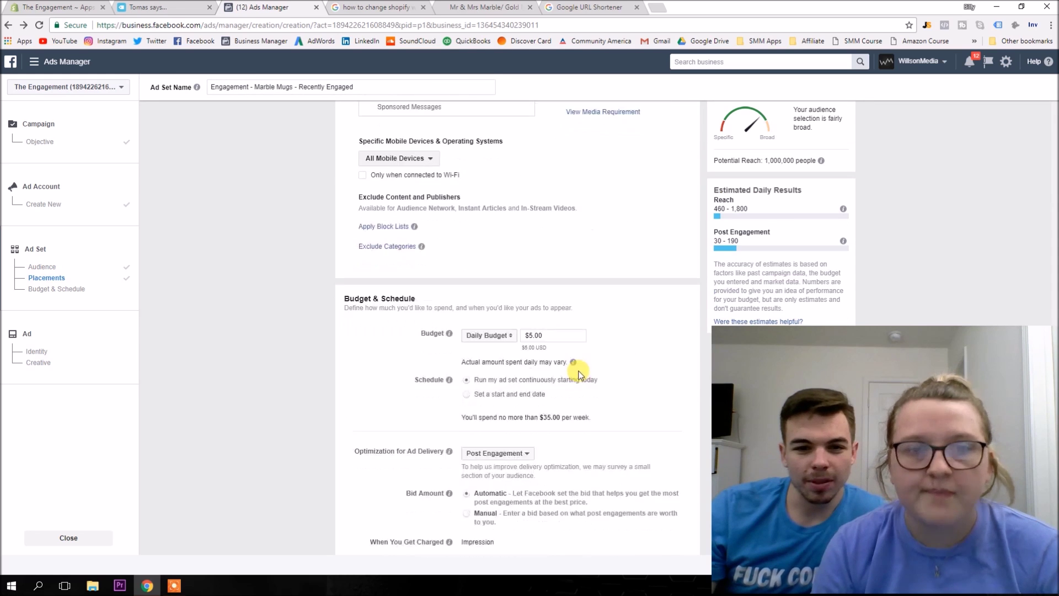
pyautogui.click(674, 537)
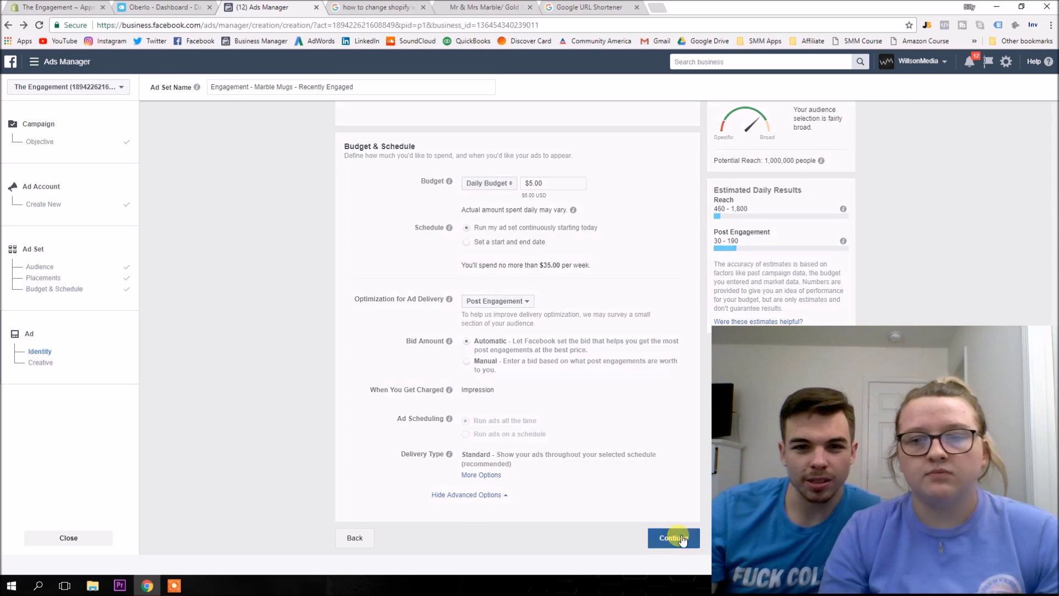
pyautogui.scroll(-6, 514, 454)
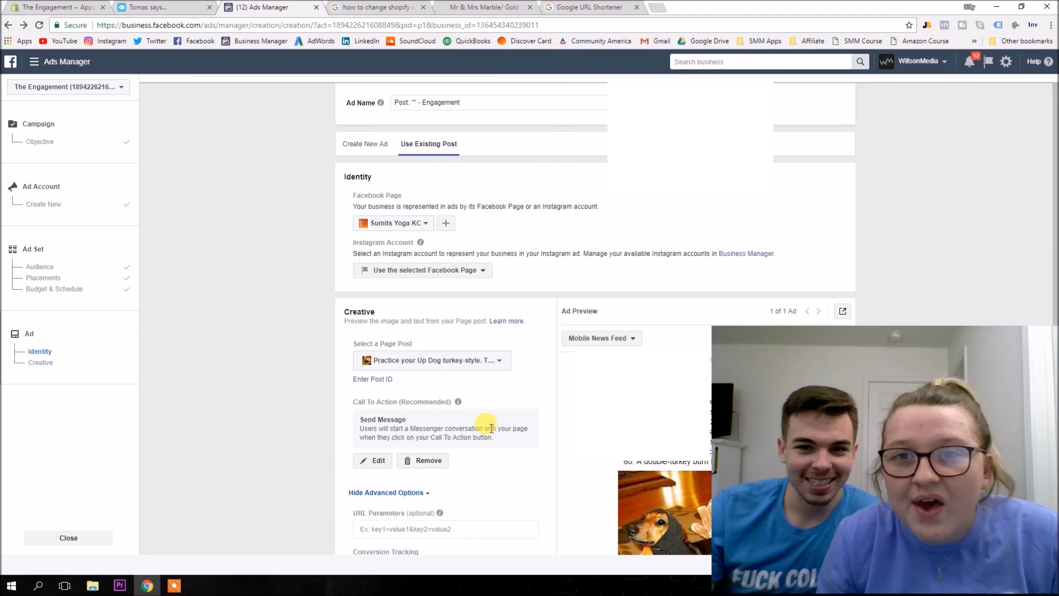
pyautogui.click(144, 7)
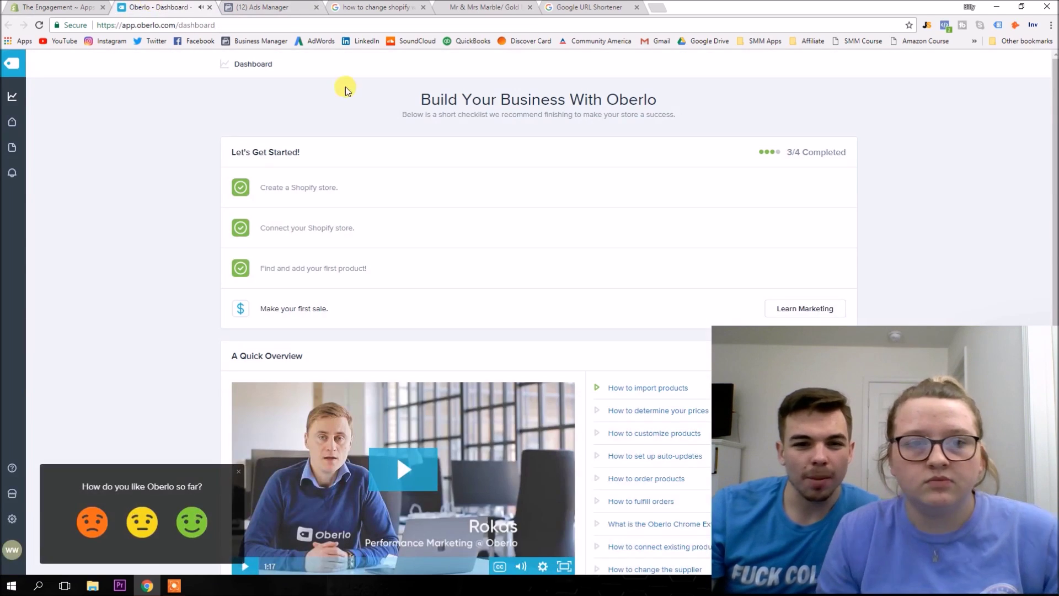
# - Enlarge the first buyer's review photos of the Mr & Mrs mugs on AliExpress
pyautogui.scroll(-4, 510, 315)
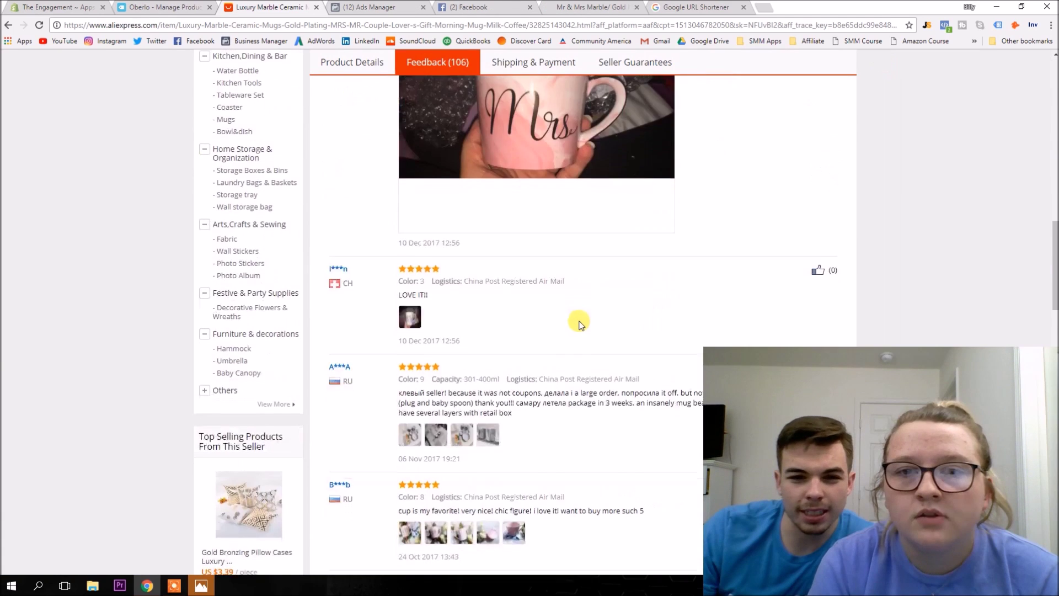
pyautogui.scroll(-3, 574, 319)
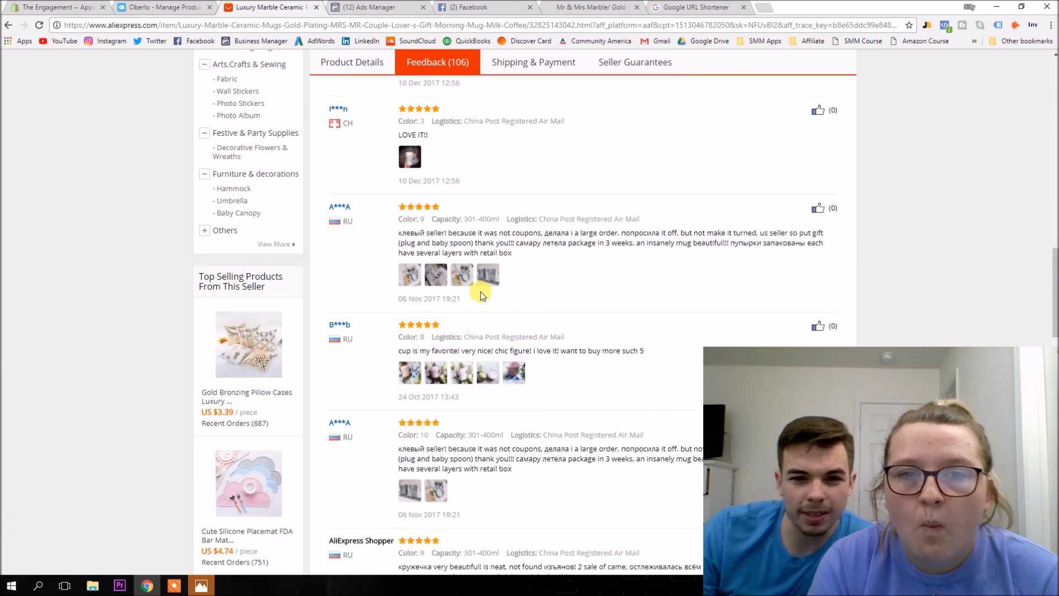
pyautogui.click(412, 274)
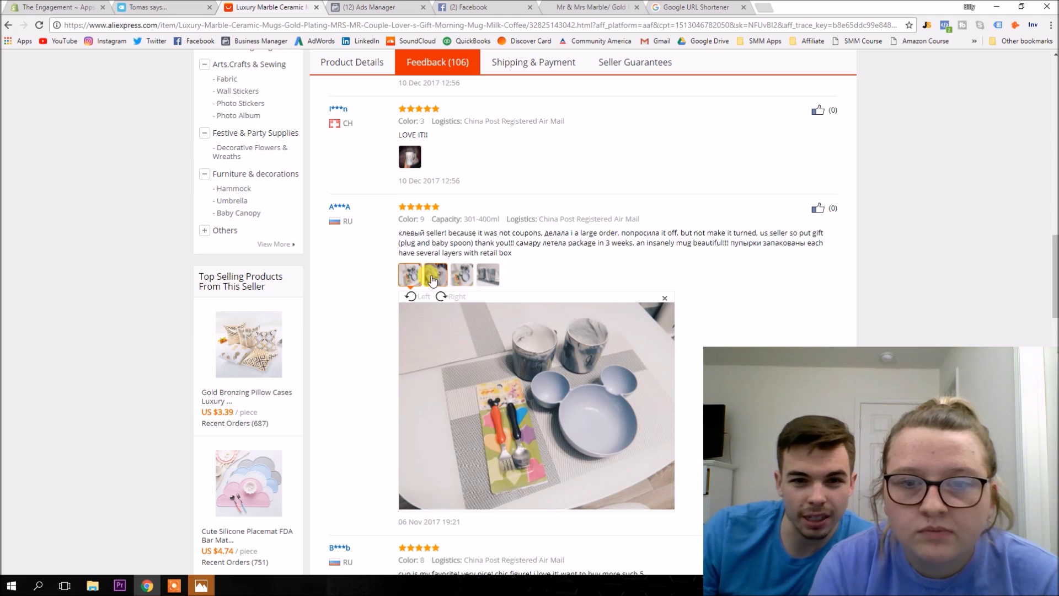
pyautogui.click(436, 274)
pyautogui.click(462, 274)
pyautogui.click(482, 281)
pyautogui.scroll(-6, 480, 237)
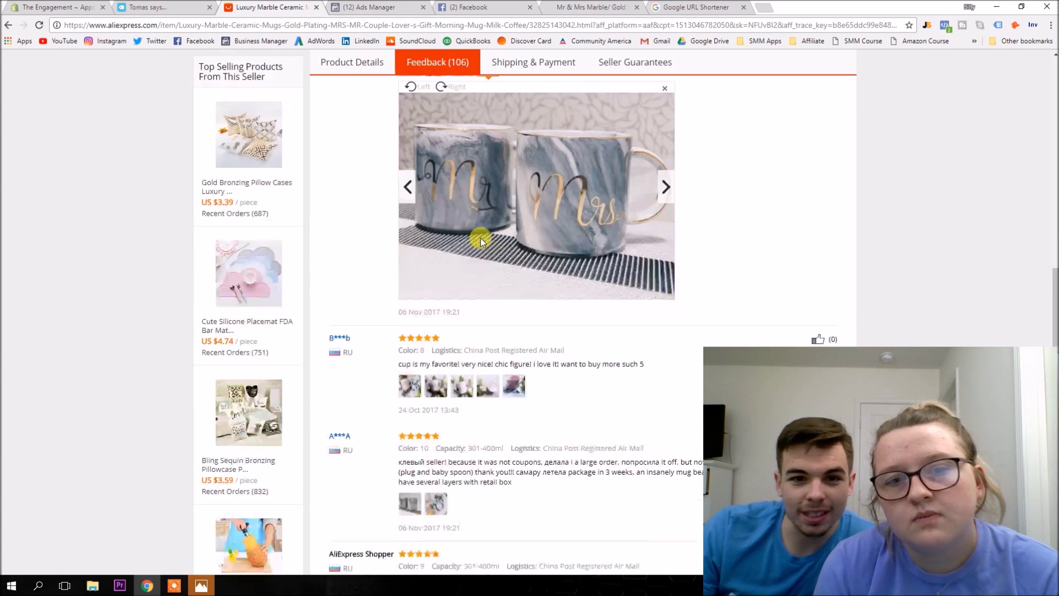
# - Look through further reviewers' photos, including the top view of the pink mug
pyautogui.click(419, 273)
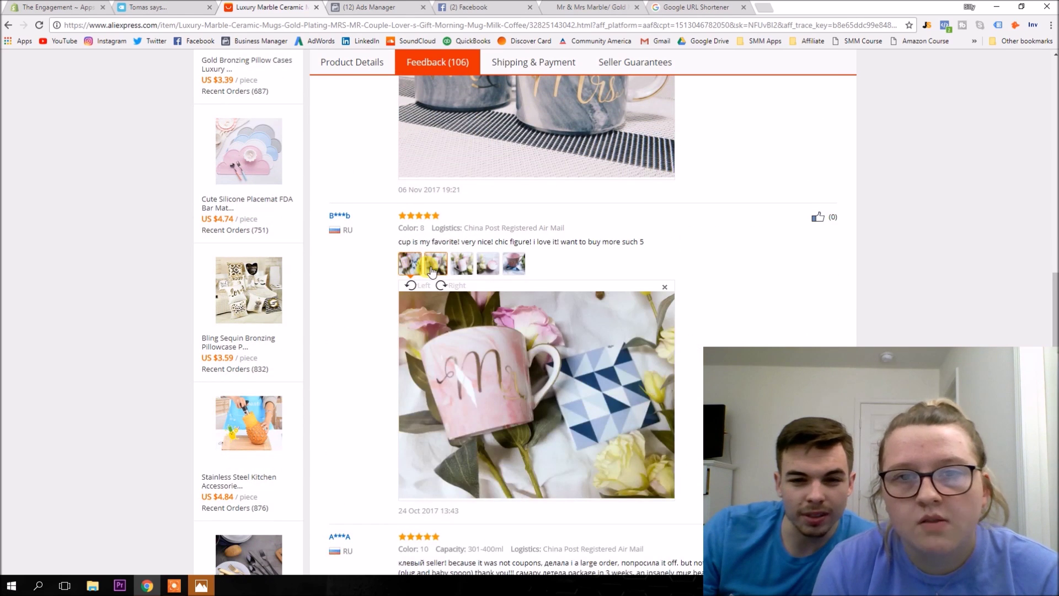
pyautogui.click(432, 270)
pyautogui.click(488, 264)
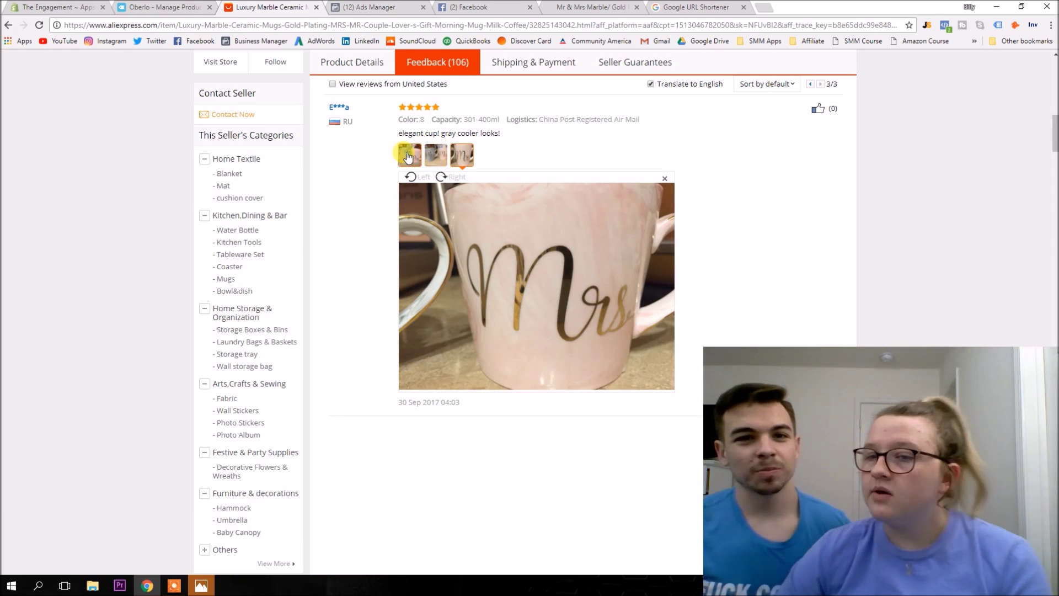
pyautogui.click(410, 155)
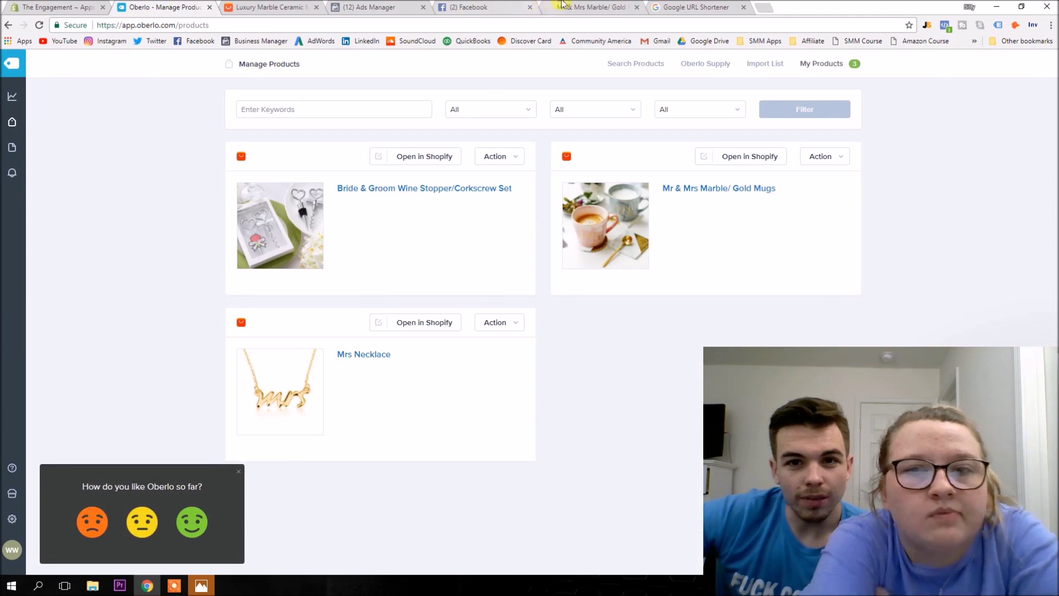
pyautogui.click(563, 4)
# - Open The Engagement business Page on Facebook
pyautogui.click(265, 6)
pyautogui.click(508, 6)
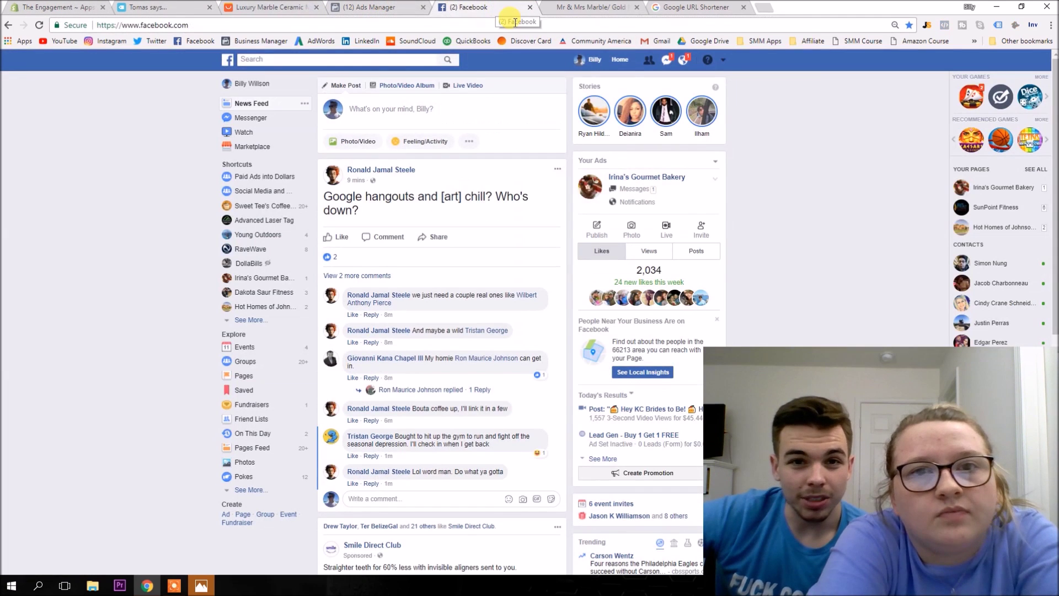
pyautogui.click(722, 60)
pyautogui.click(722, 80)
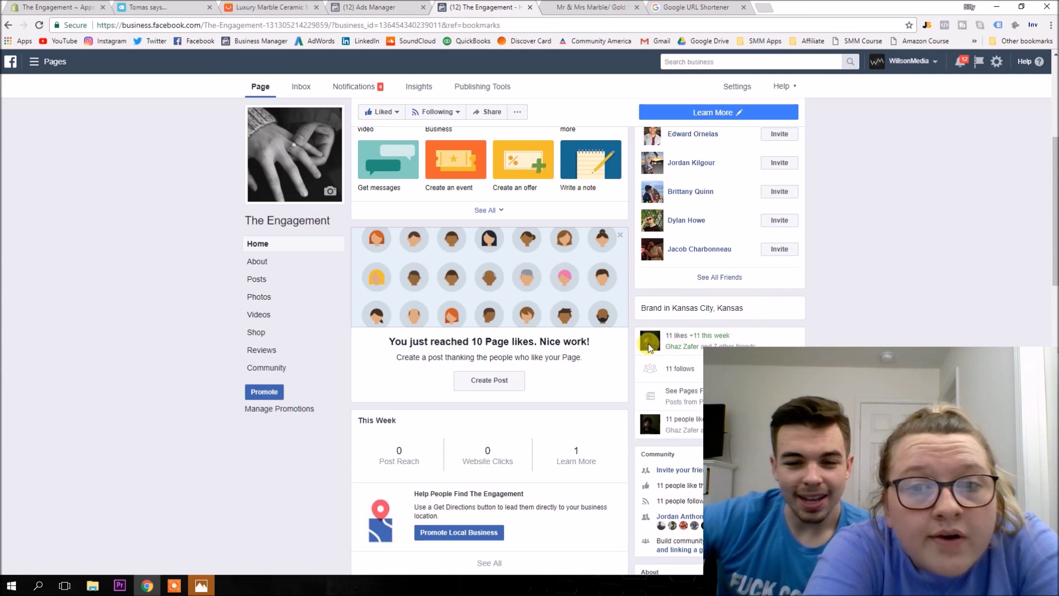
pyautogui.scroll(1, 670, 336)
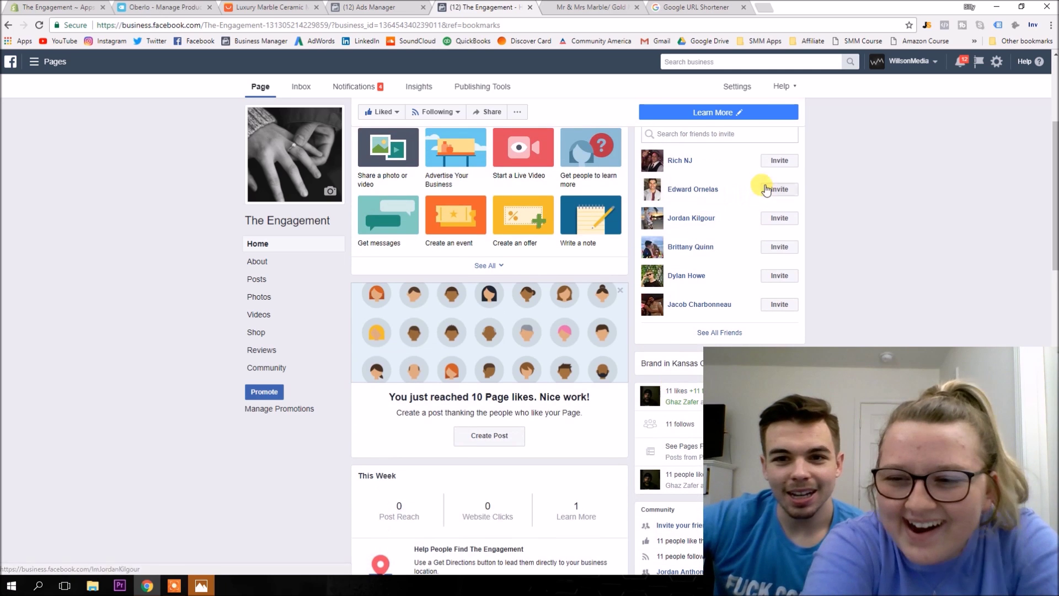
# - Invite three friends to like the Page and list all post-type options
pyautogui.click(766, 190)
pyautogui.click(781, 218)
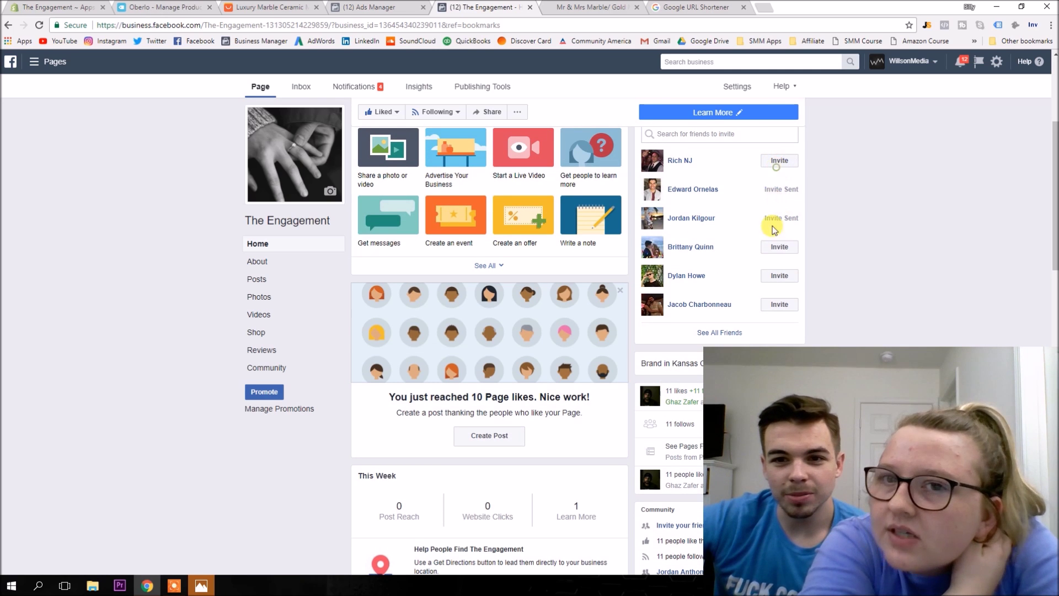
pyautogui.click(780, 161)
pyautogui.scroll(2, 497, 414)
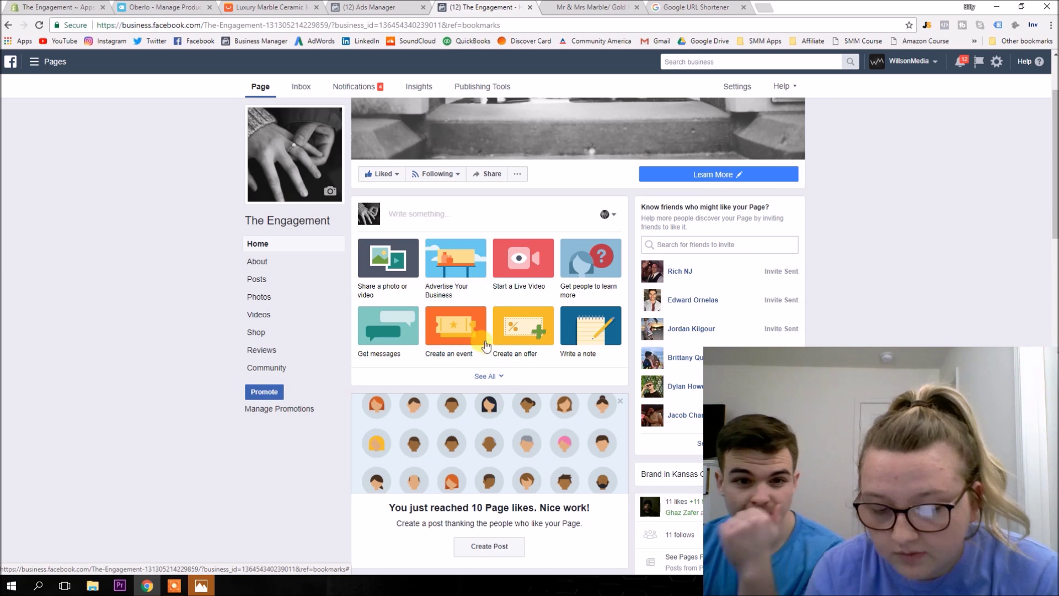
pyautogui.click(488, 375)
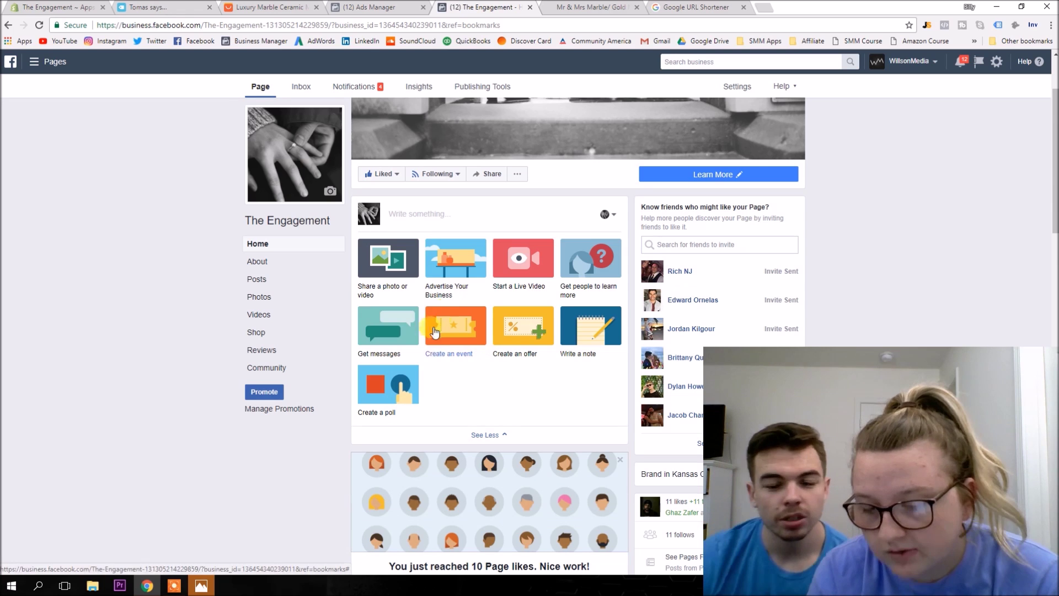
pyautogui.click(438, 362)
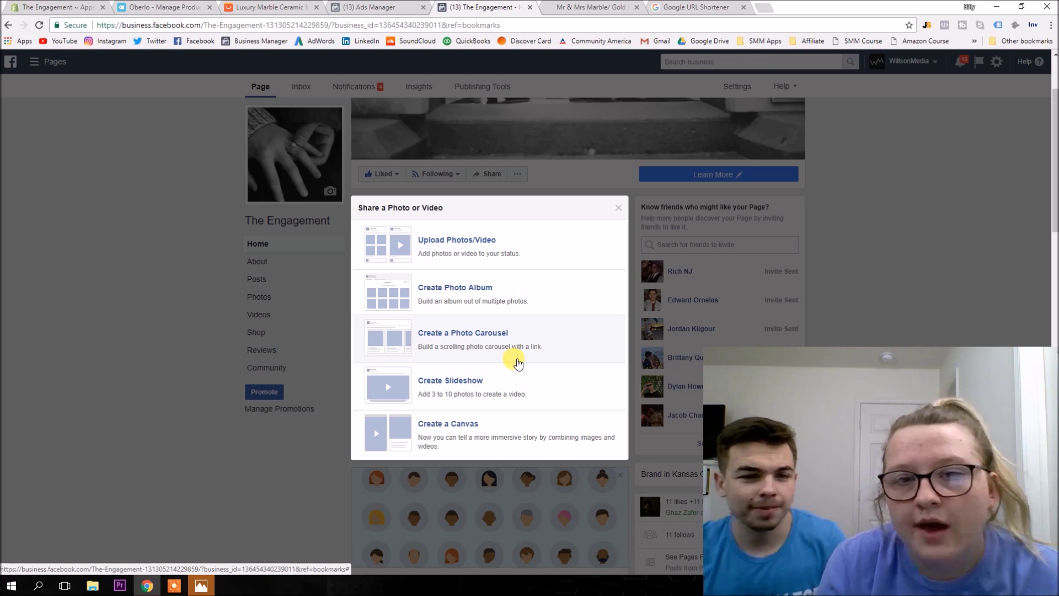
# - Start a photo carousel post and paste the store link as its Destination URL
pyautogui.click(517, 363)
pyautogui.click(471, 290)
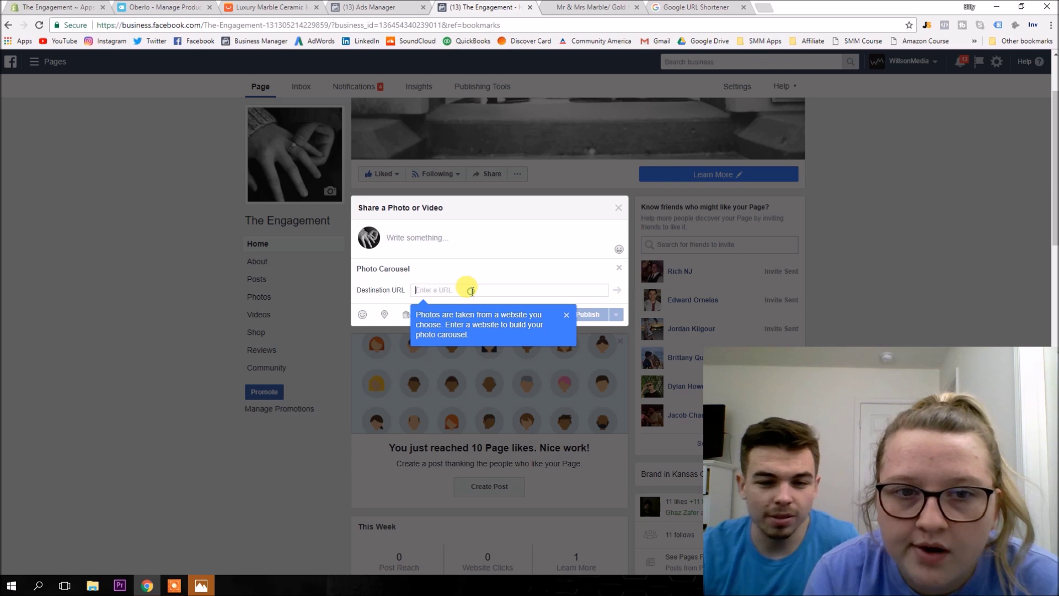
pyautogui.hotkey('ctrl', 'v')
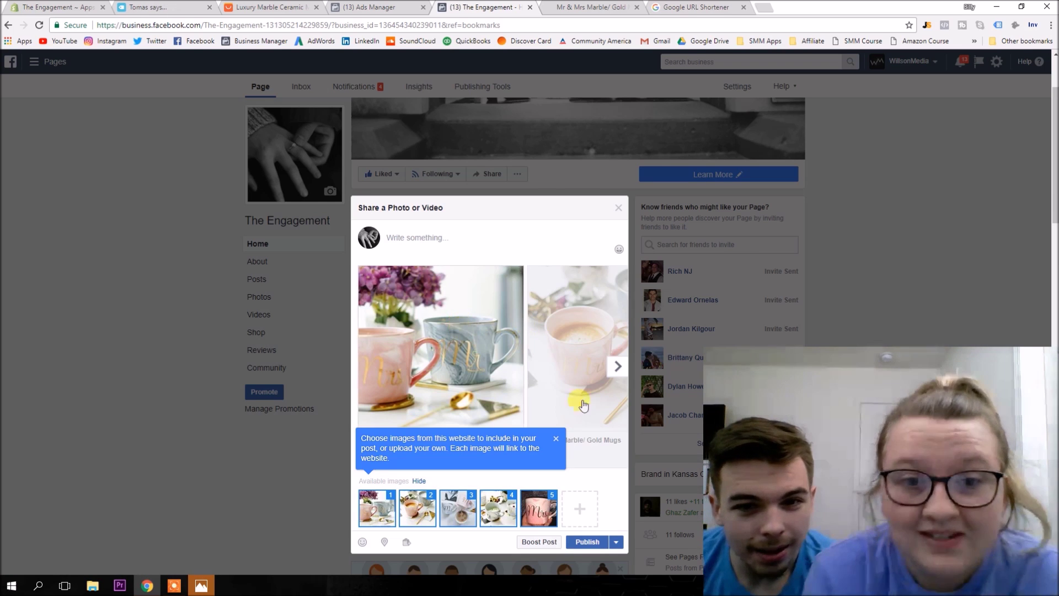
pyautogui.click(555, 440)
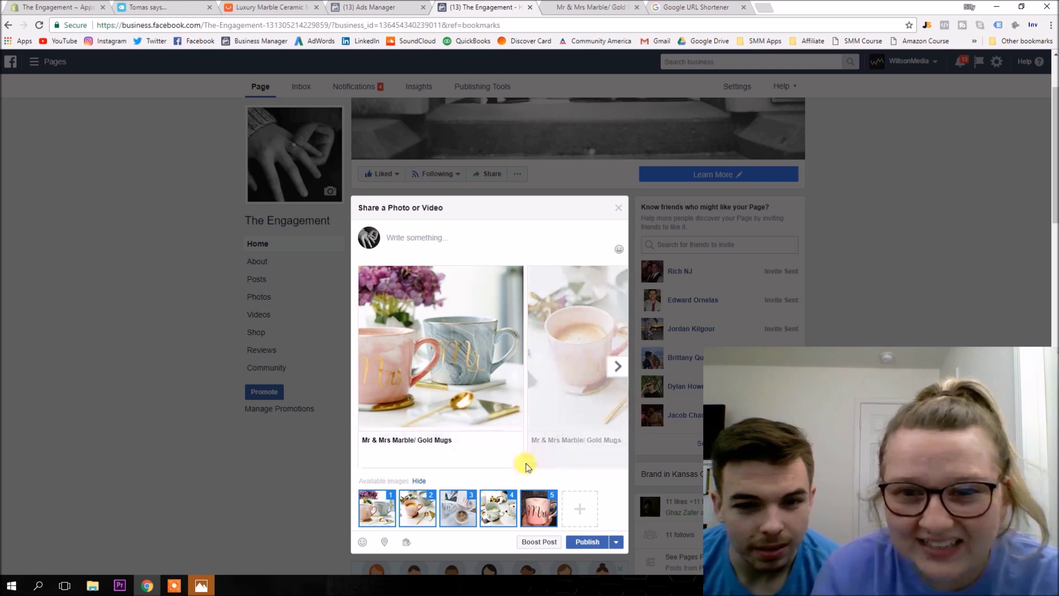
# - Browse the five mug cards to the See more end card and back to the first
pyautogui.click(616, 373)
pyautogui.click(616, 373)
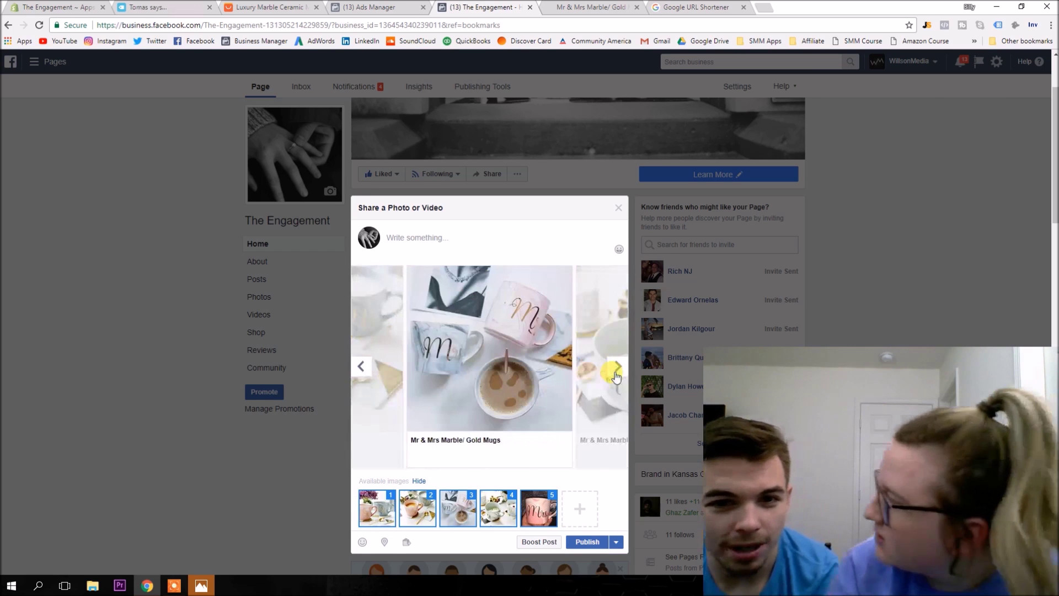
pyautogui.click(615, 373)
pyautogui.click(615, 374)
pyautogui.click(616, 373)
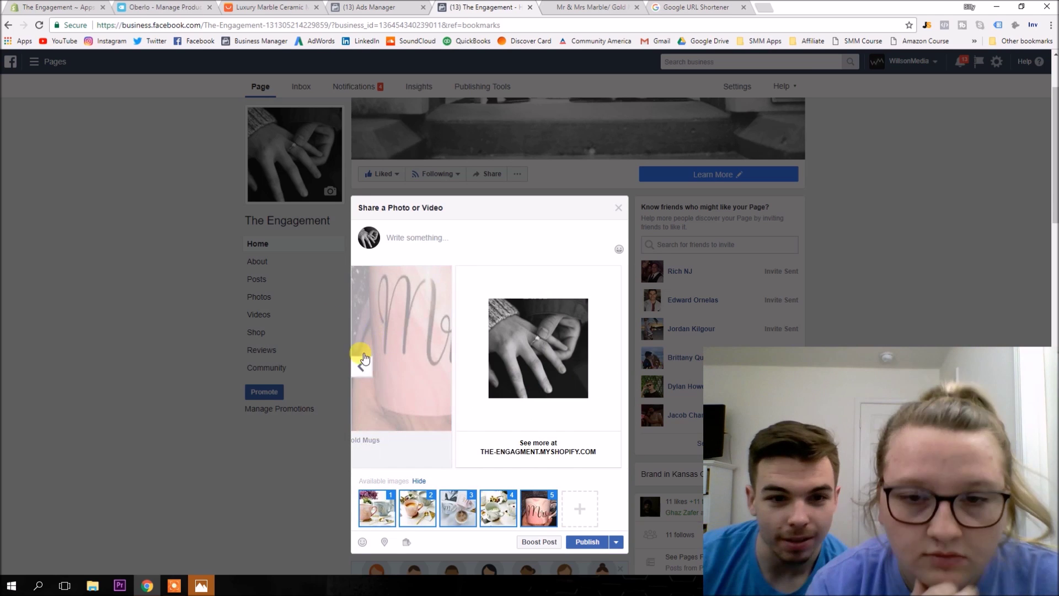
pyautogui.click(361, 364)
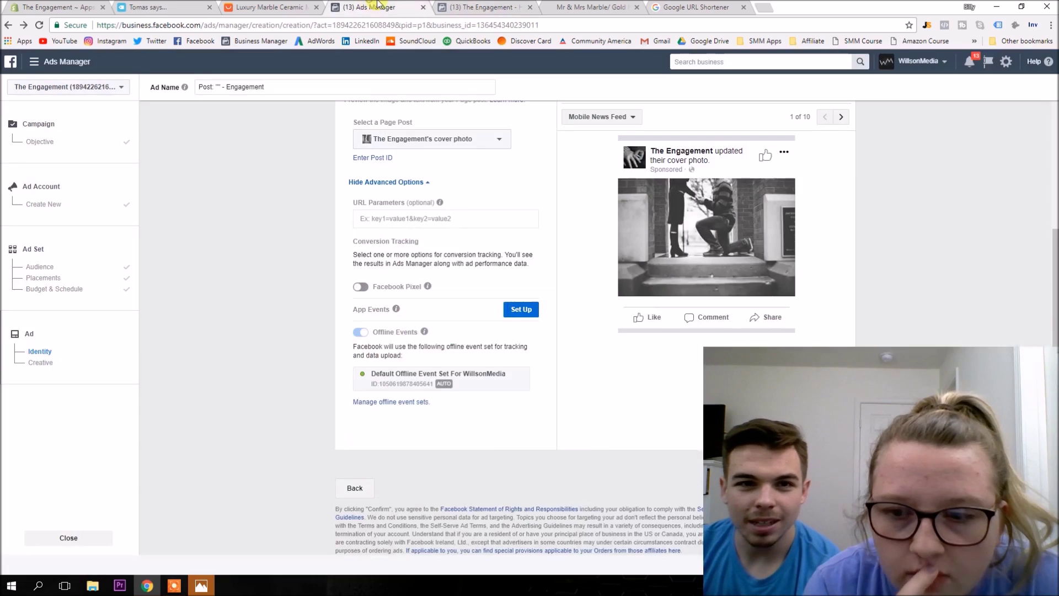
pyautogui.click(369, 8)
pyautogui.click(480, 8)
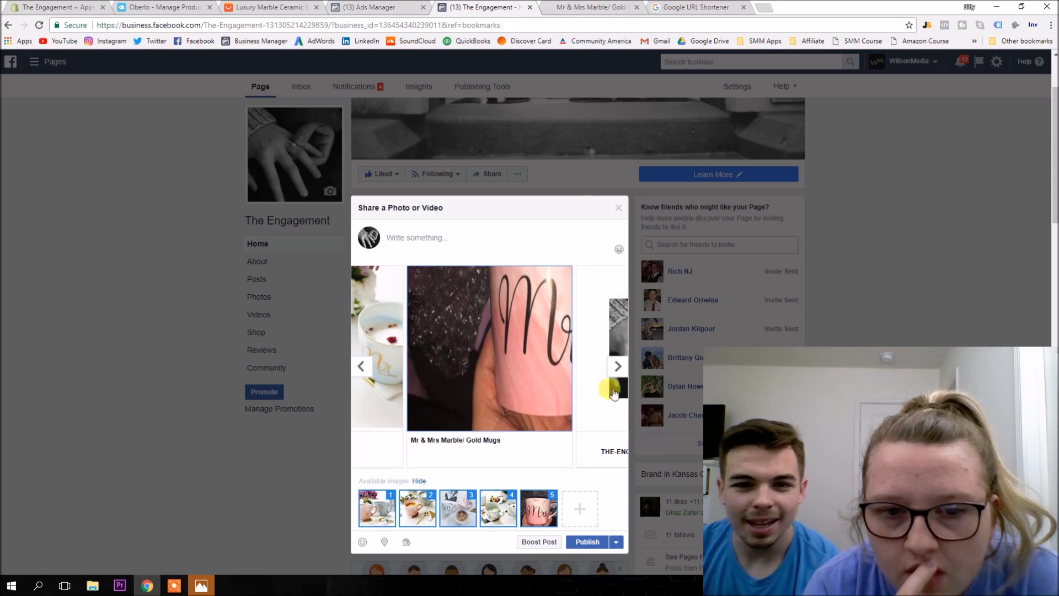
pyautogui.click(618, 366)
pyautogui.click(618, 365)
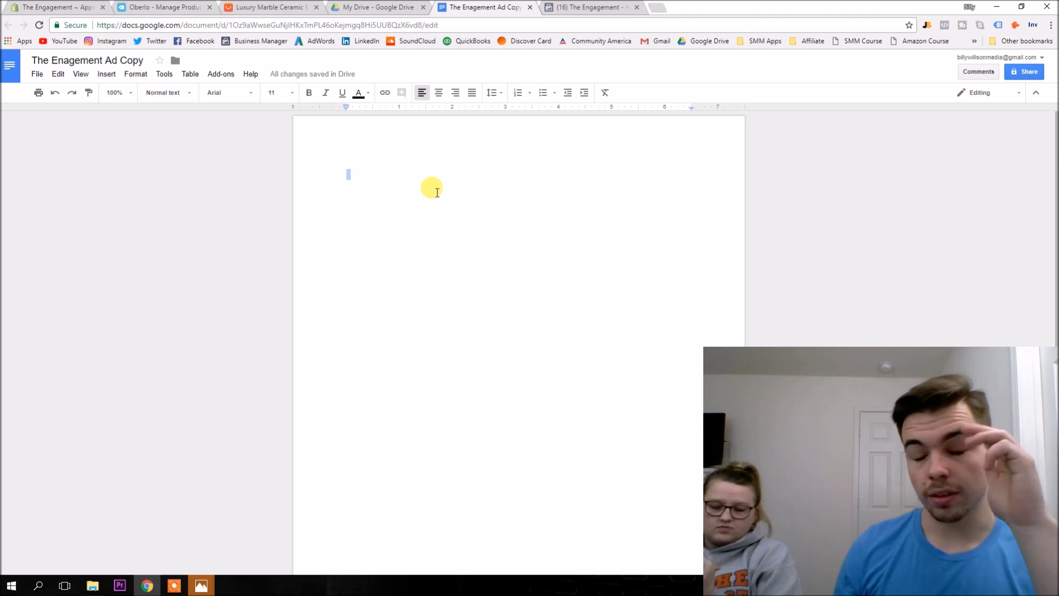
# - Type a '3 Variations' heading with Newly Engaged and Friends of Newly Married bullets
pyautogui.write('3 Variations')
pyautogui.press('Return')
pyautogui.press('Return')
pyautogui.write('- Newly Engaged')
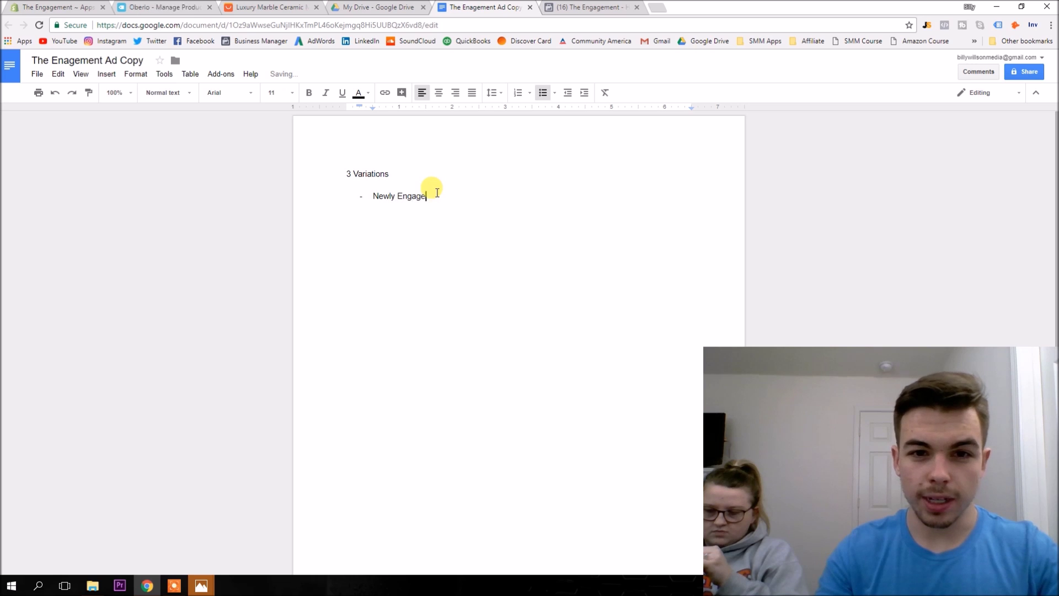
pyautogui.press('Return')
pyautogui.write('Friends of New ')
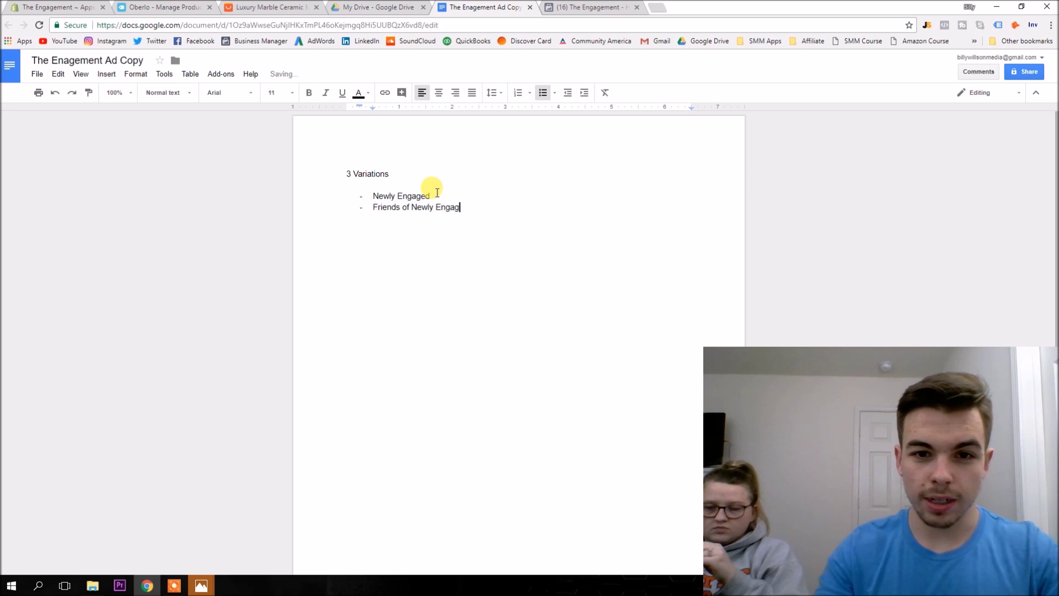
pyautogui.write('riends of Newly M')
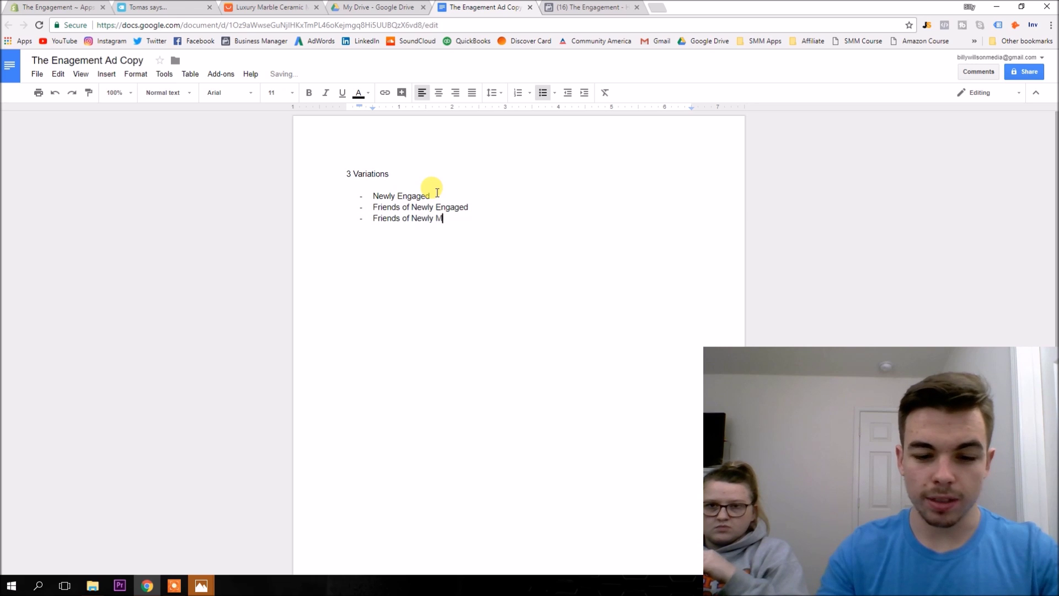
pyautogui.write('ried')
# - Insert a Newly Married bullet after Newly Engaged and change the heading to '4 Variations'
pyautogui.click(437, 194)
pyautogui.press('Return')
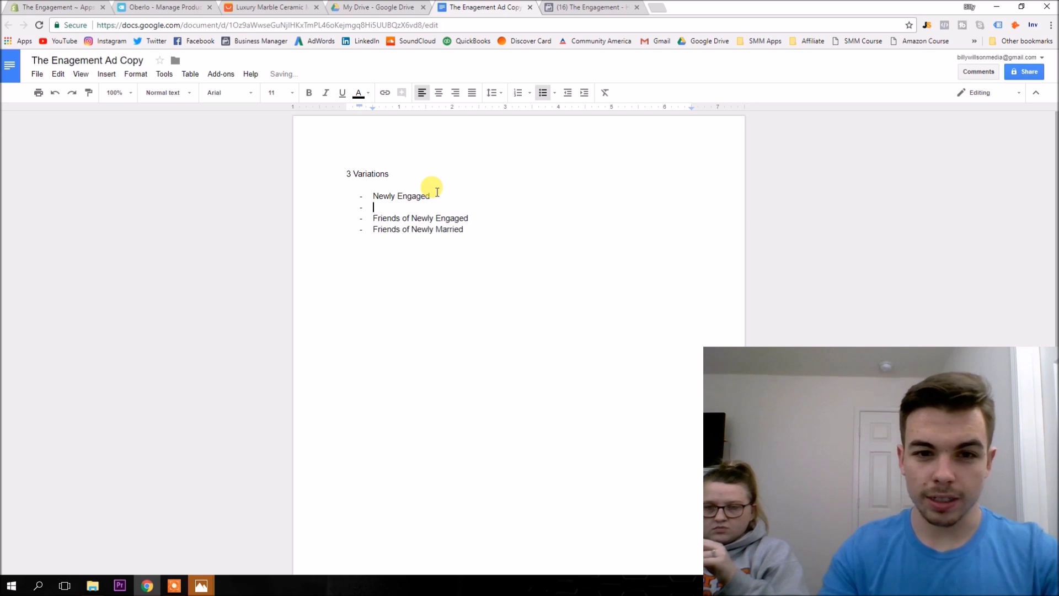
pyautogui.write('Newly Married')
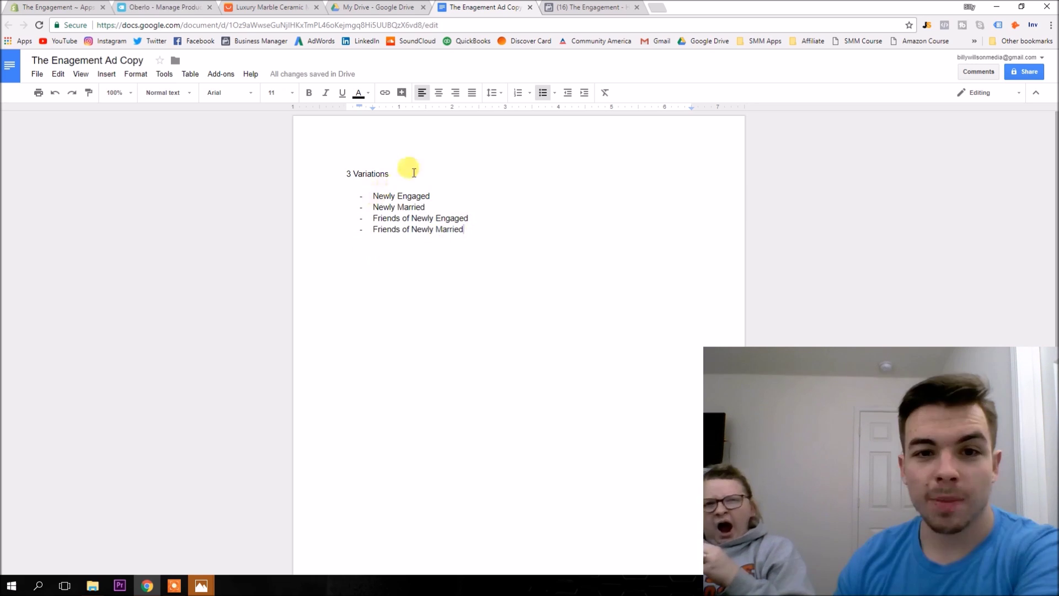
pyautogui.click(403, 172)
pyautogui.click(355, 175)
pyautogui.press('BackSpace')
pyautogui.write('4')
pyautogui.click(396, 171)
pyautogui.write('- O')
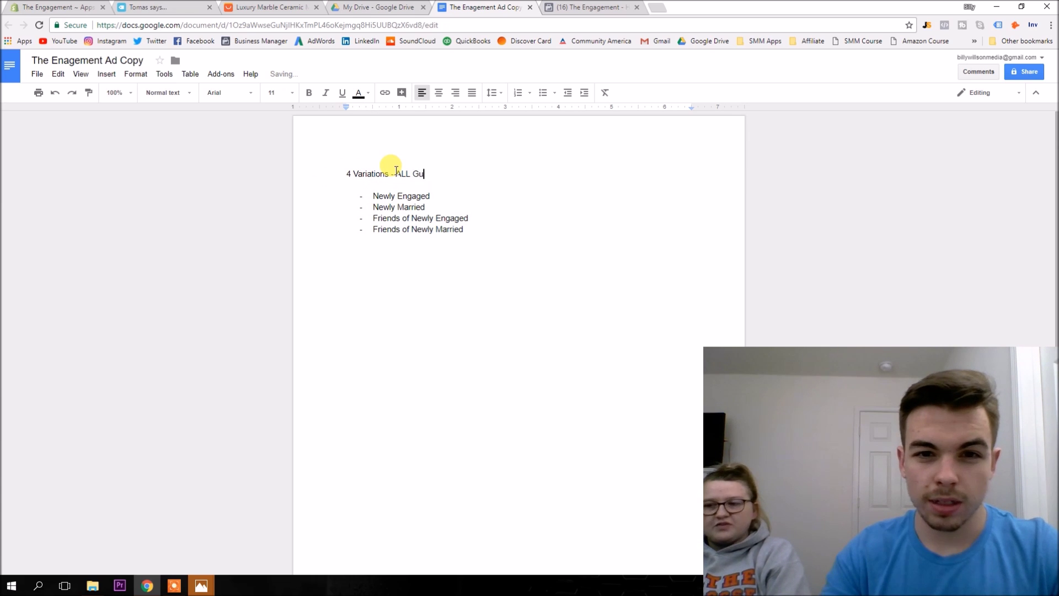
# - Check the US $12.21 discount price on the AliExpress marble mug listing
pyautogui.click(589, 7)
pyautogui.click(400, 6)
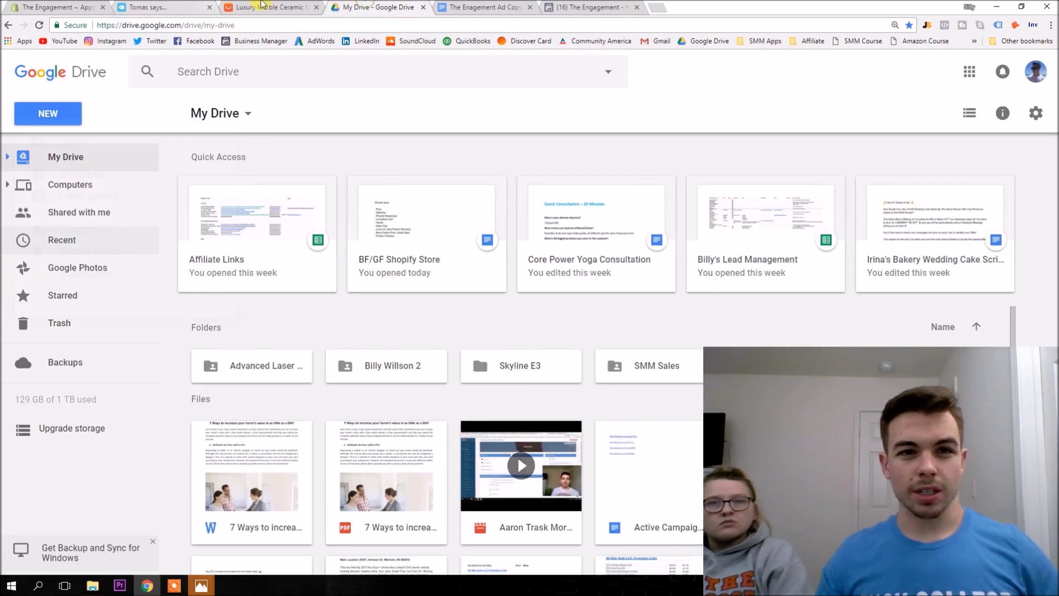
pyautogui.click(267, 5)
pyautogui.scroll(15, 590, 204)
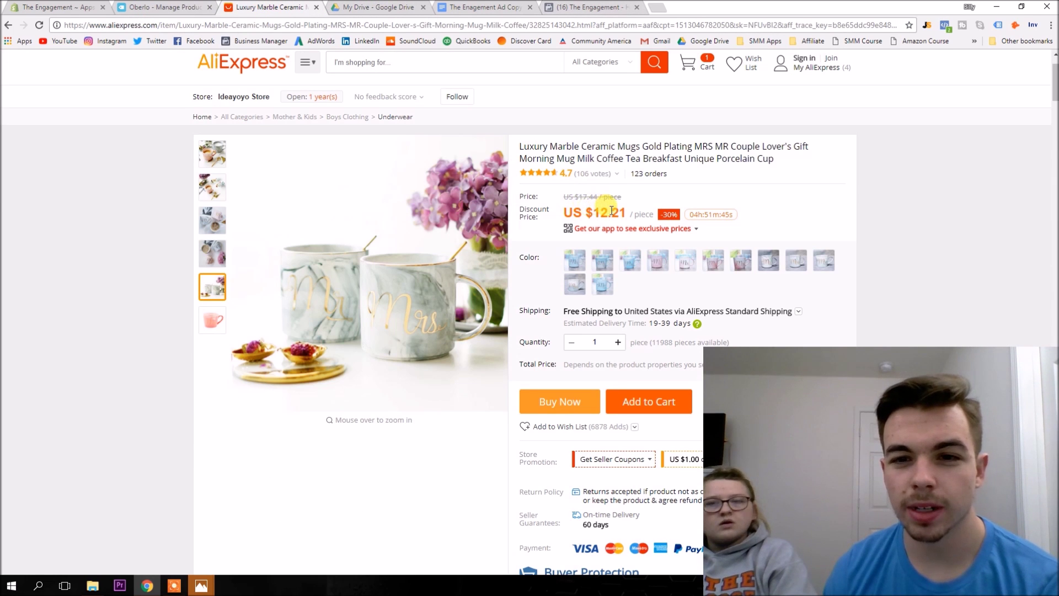
pyautogui.scroll(2, 635, 251)
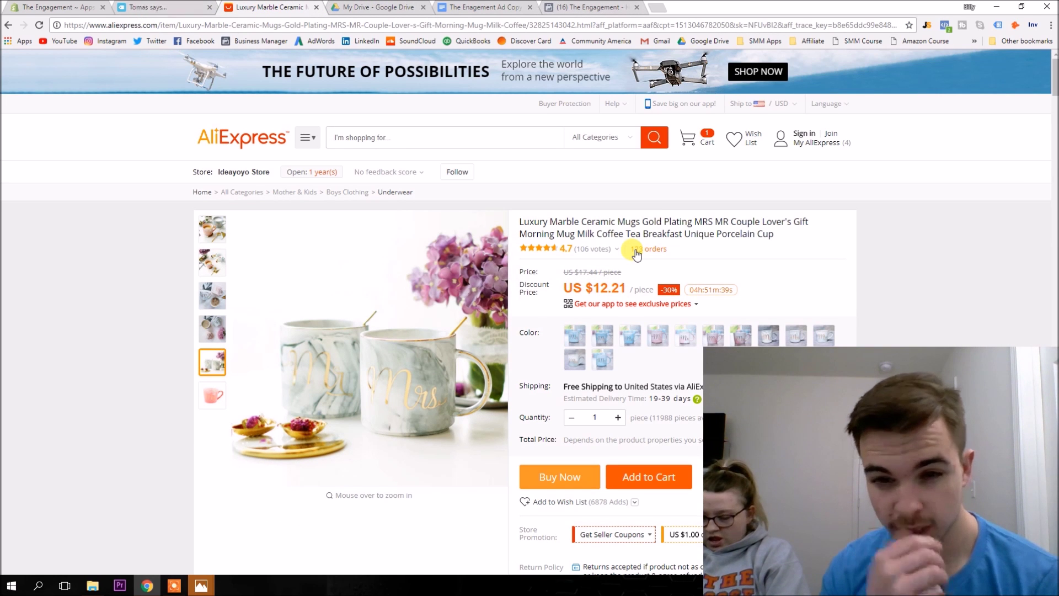
pyautogui.scroll(-1, 636, 254)
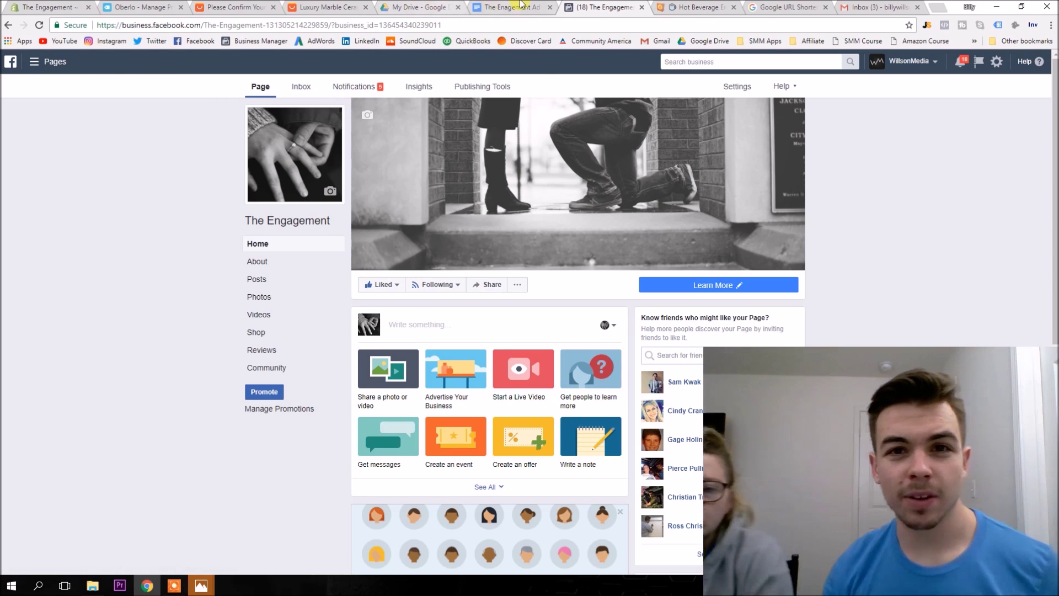
# - Return to The Engagement page and scroll to the published Mr & Mrs mug carousel post
pyautogui.click(520, 7)
pyautogui.click(217, 5)
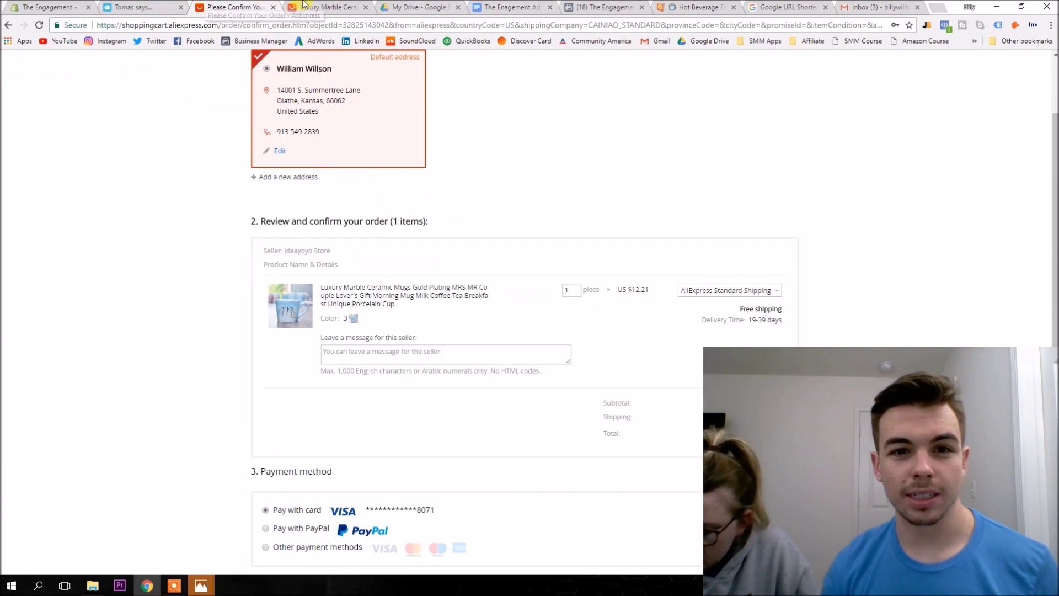
pyautogui.click(326, 6)
pyautogui.click(138, 7)
pyautogui.click(603, 7)
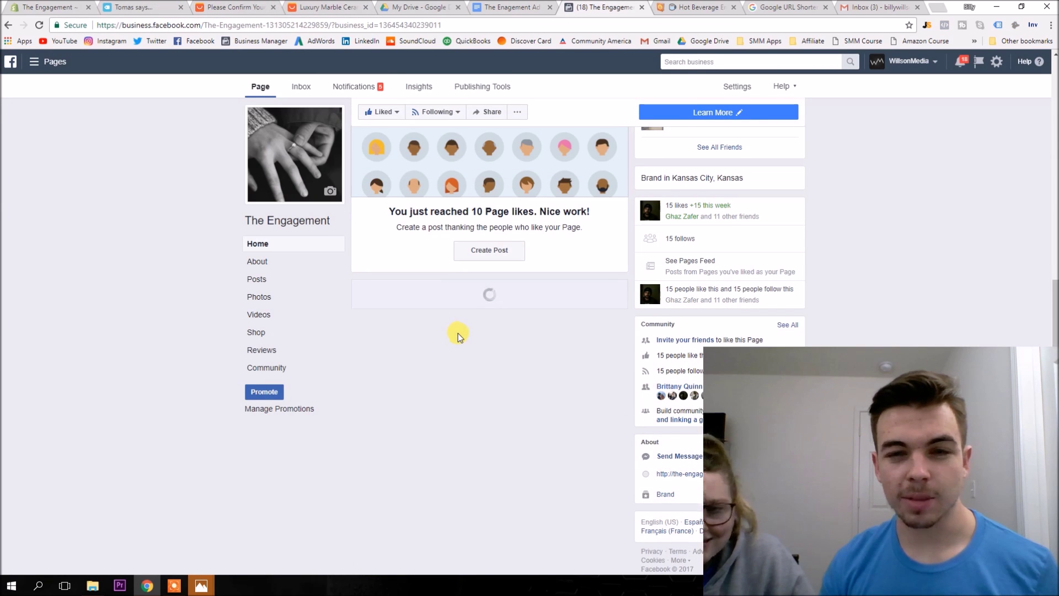
pyautogui.scroll(-6, 461, 298)
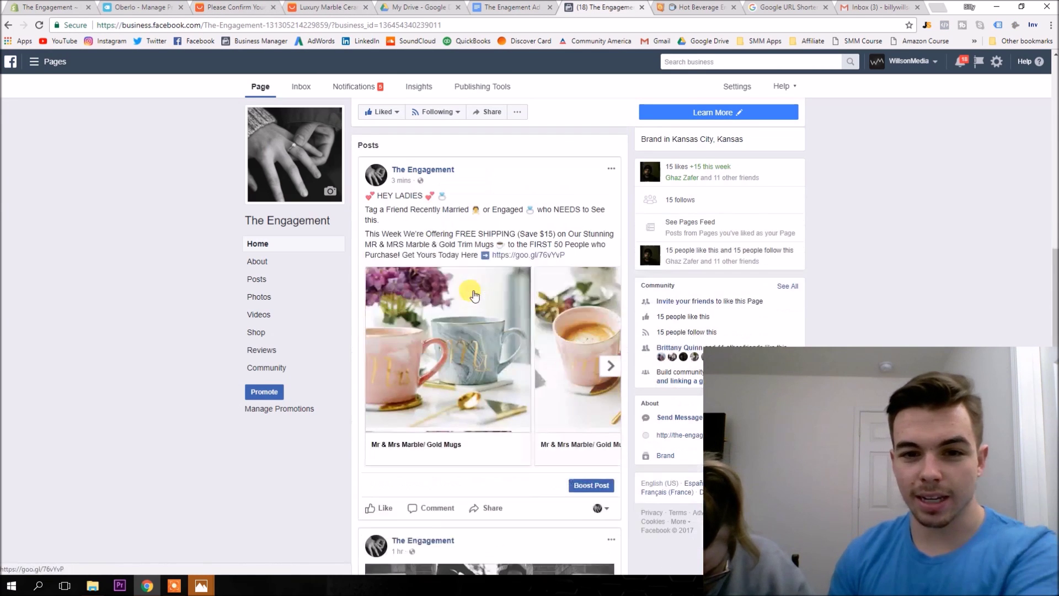
pyautogui.scroll(6, 469, 309)
pyautogui.scroll(-4, 488, 320)
pyautogui.scroll(-3, 491, 320)
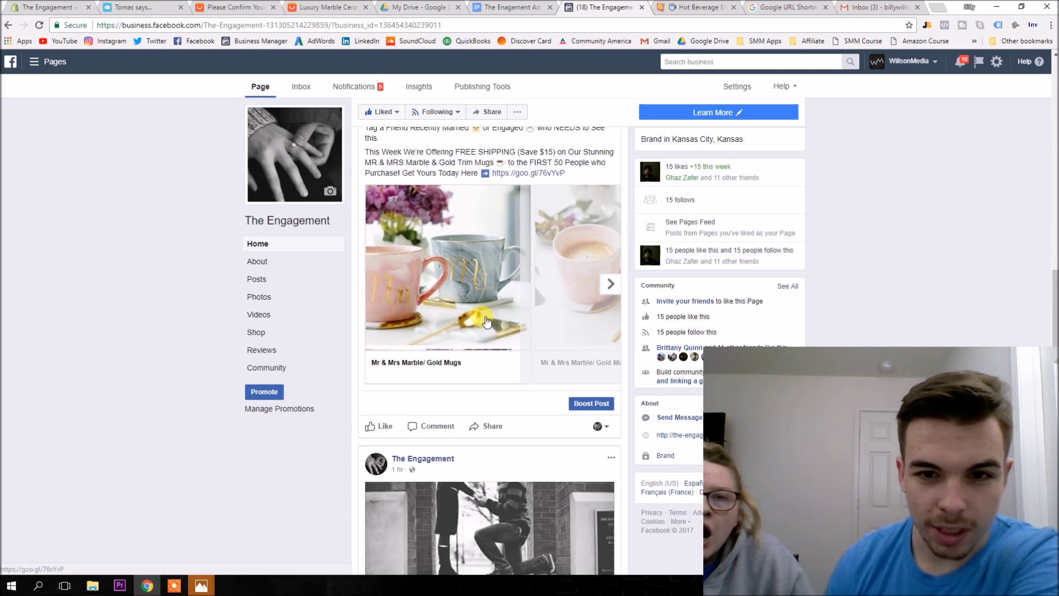
pyautogui.scroll(1, 479, 320)
pyautogui.scroll(1, 473, 321)
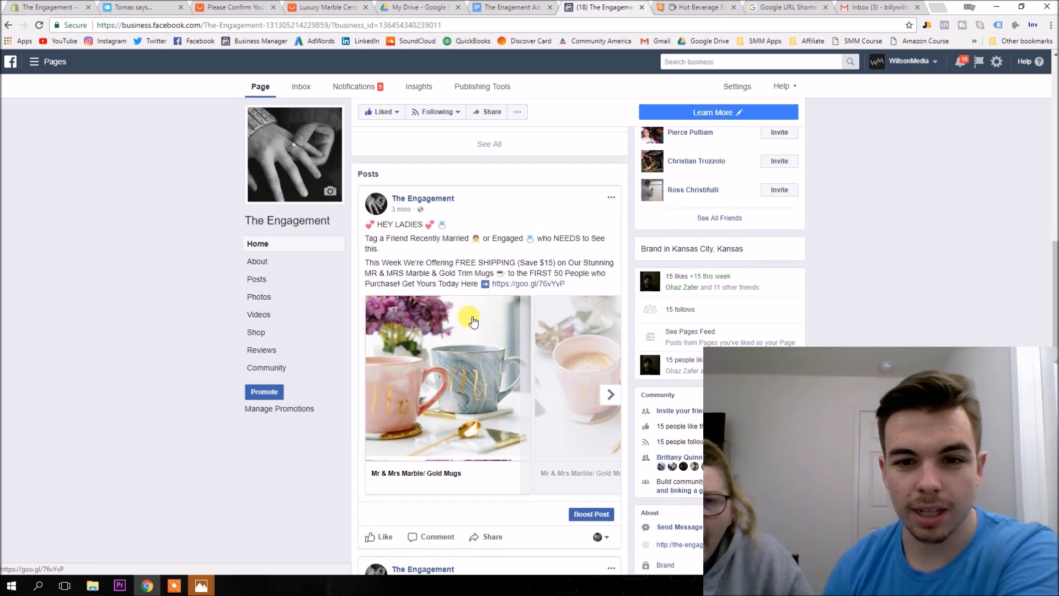
# - Highlight and review the post copy's opening lines, including the HEY LADIES line
pyautogui.moveTo(369, 226); pyautogui.dragTo(414, 248)
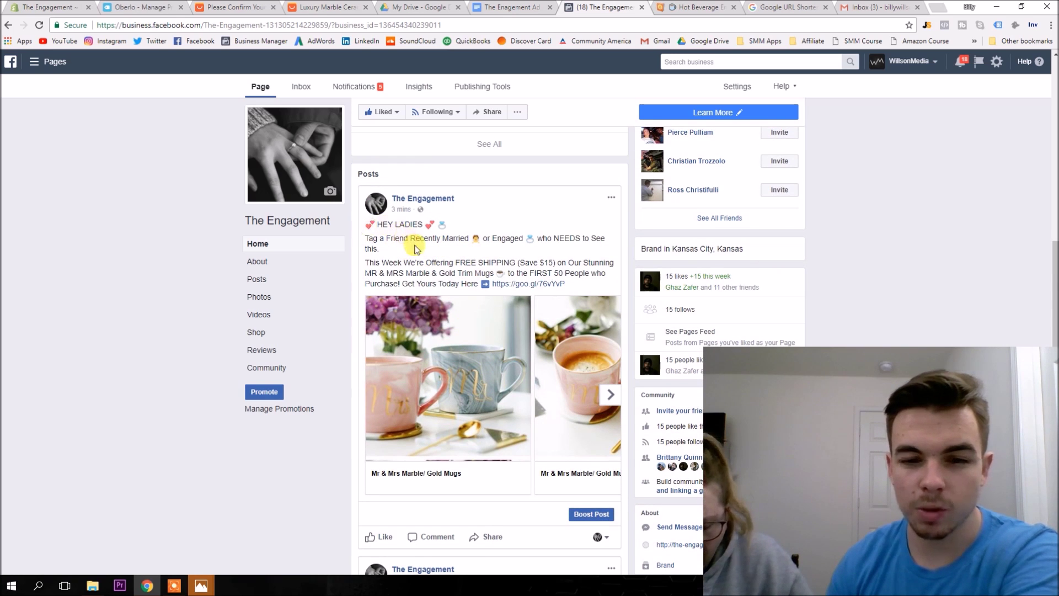
pyautogui.moveTo(366, 223); pyautogui.dragTo(570, 284)
pyautogui.click(572, 285)
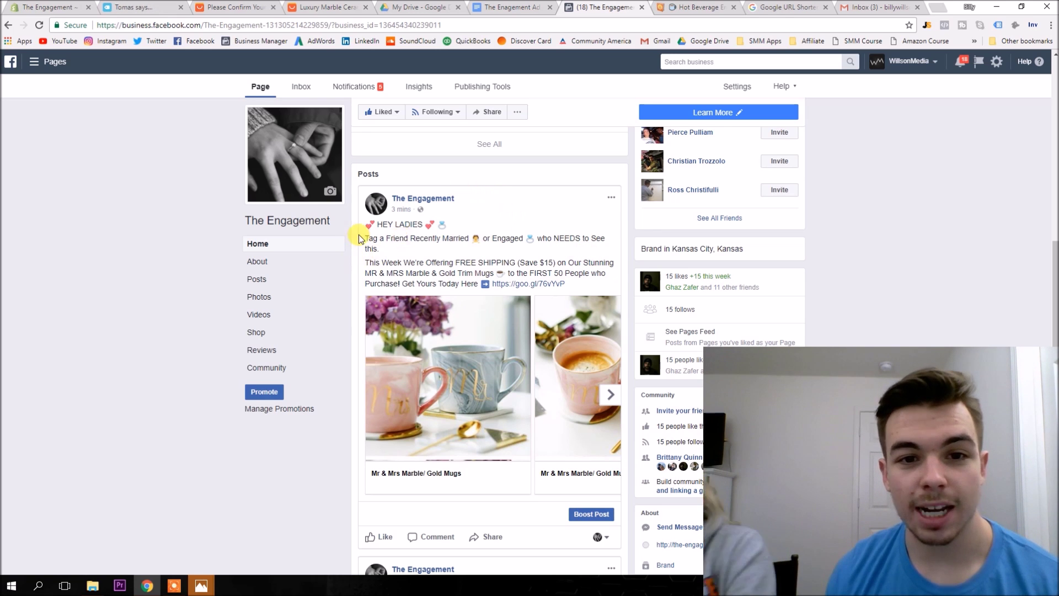
pyautogui.moveTo(361, 224); pyautogui.dragTo(443, 230)
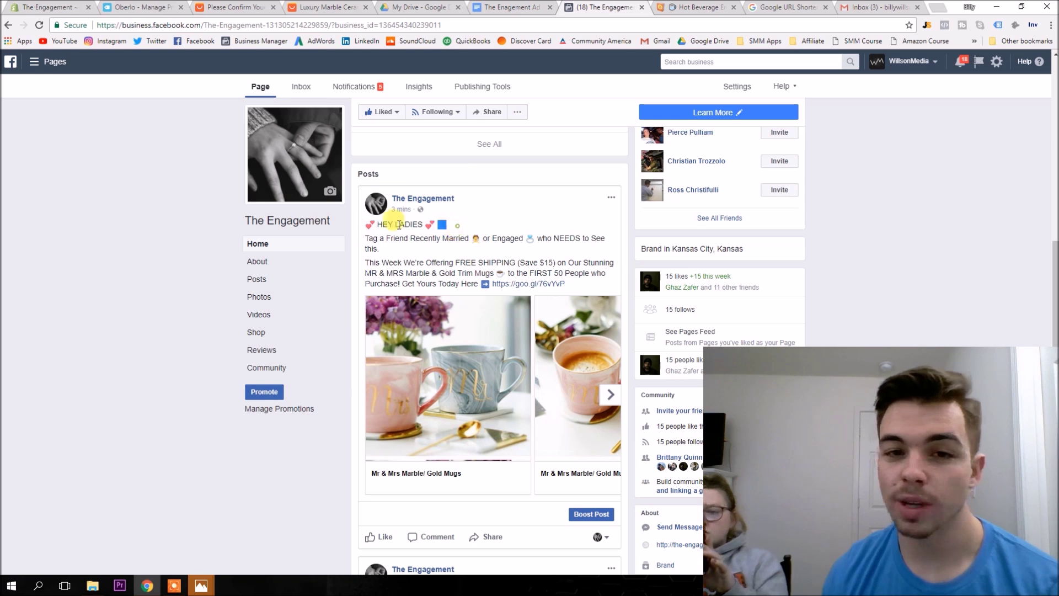
pyautogui.click(368, 235)
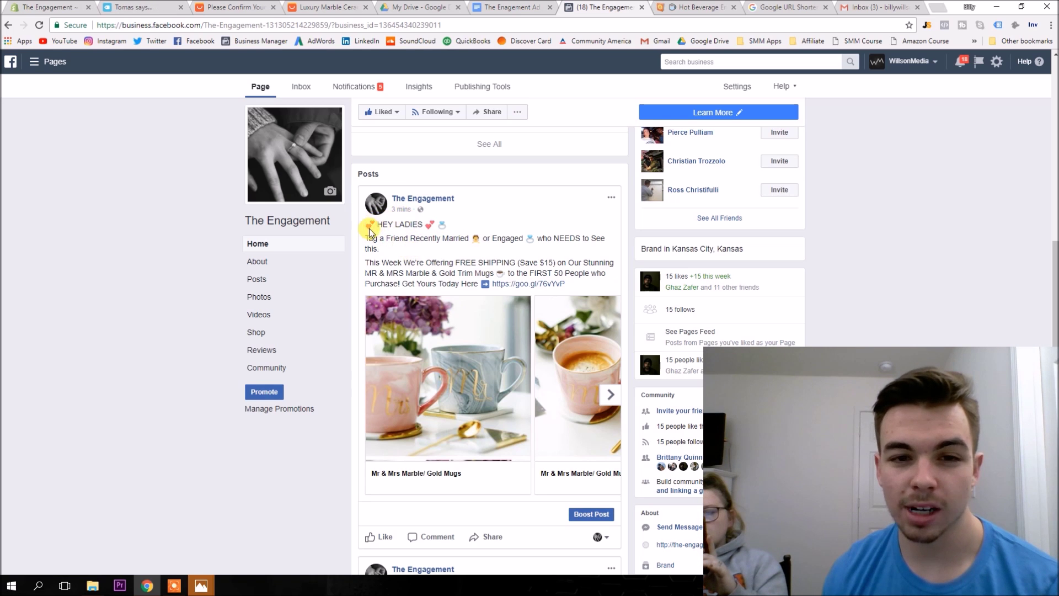
pyautogui.moveTo(366, 224)
pyautogui.mouseDown()
pyautogui.moveTo(478, 223)
pyautogui.moveTo(366, 236)
pyautogui.mouseUp()
pyautogui.click(410, 223)
pyautogui.click(432, 230)
pyautogui.click(371, 234)
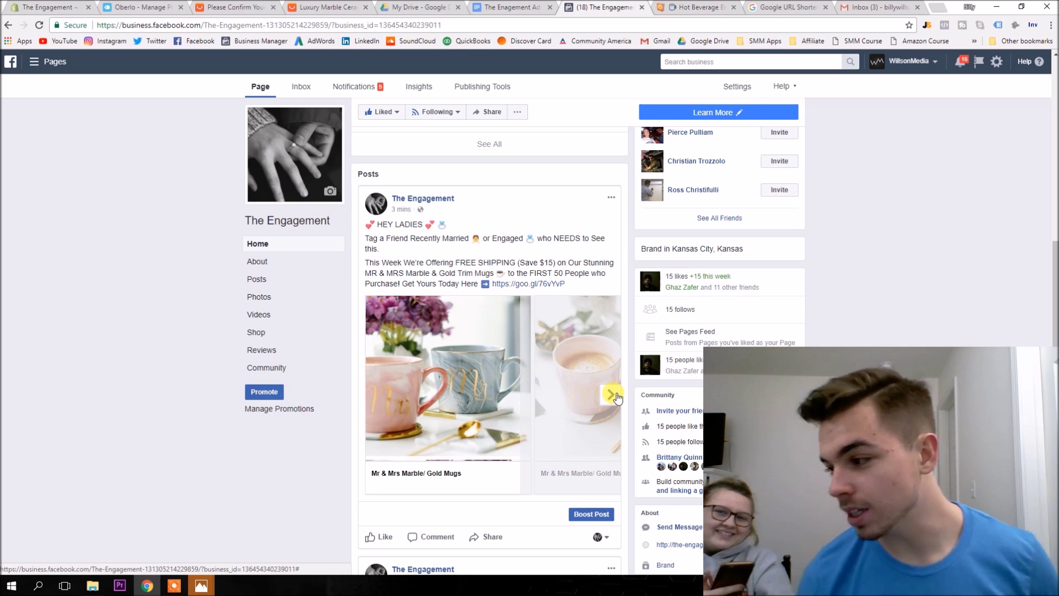
pyautogui.click(611, 394)
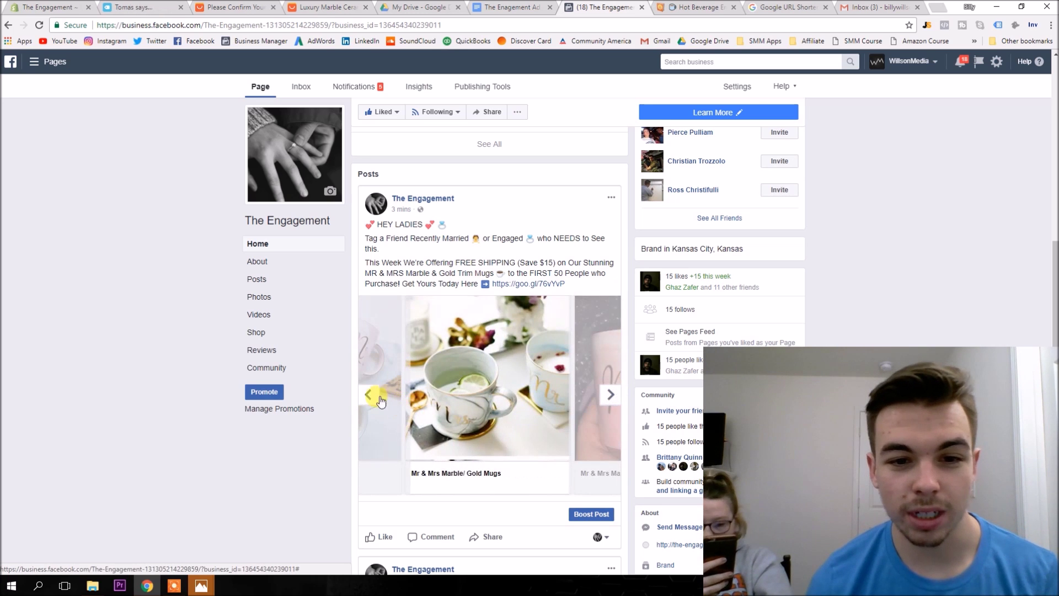
pyautogui.click(370, 397)
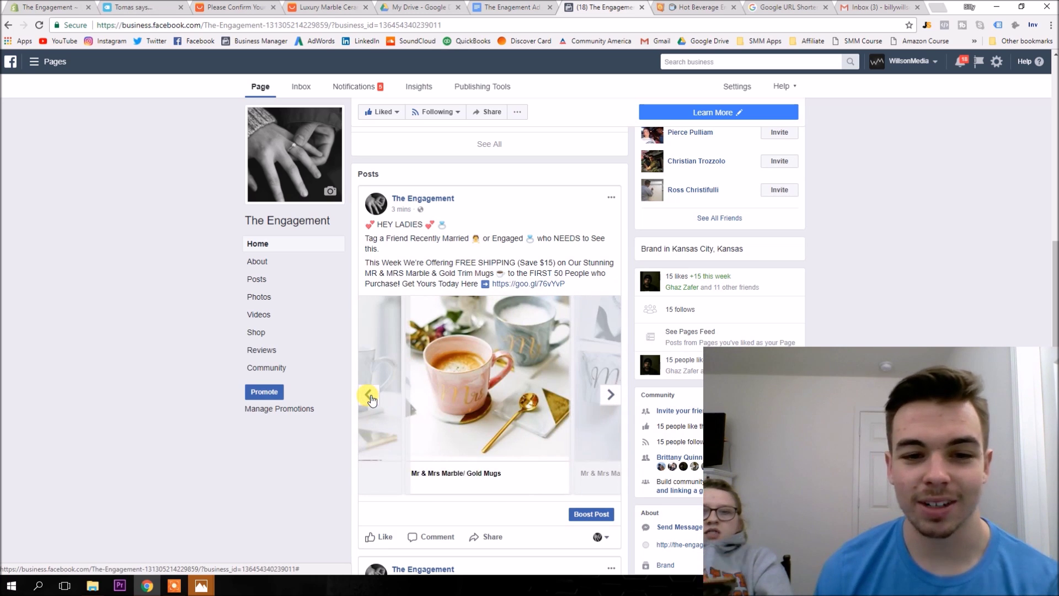
pyautogui.click(369, 397)
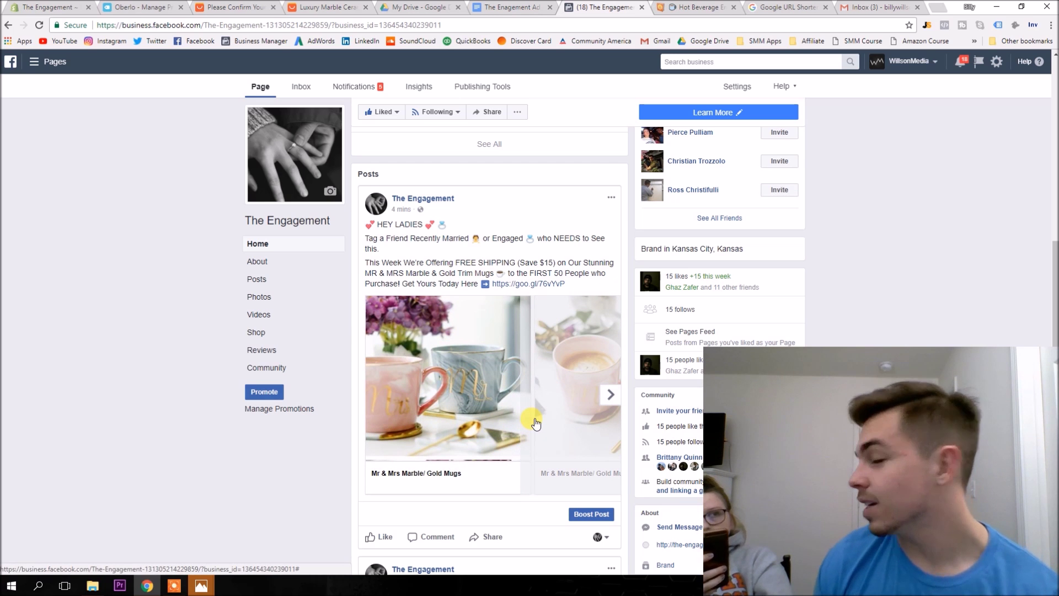
pyautogui.scroll(-1, 532, 419)
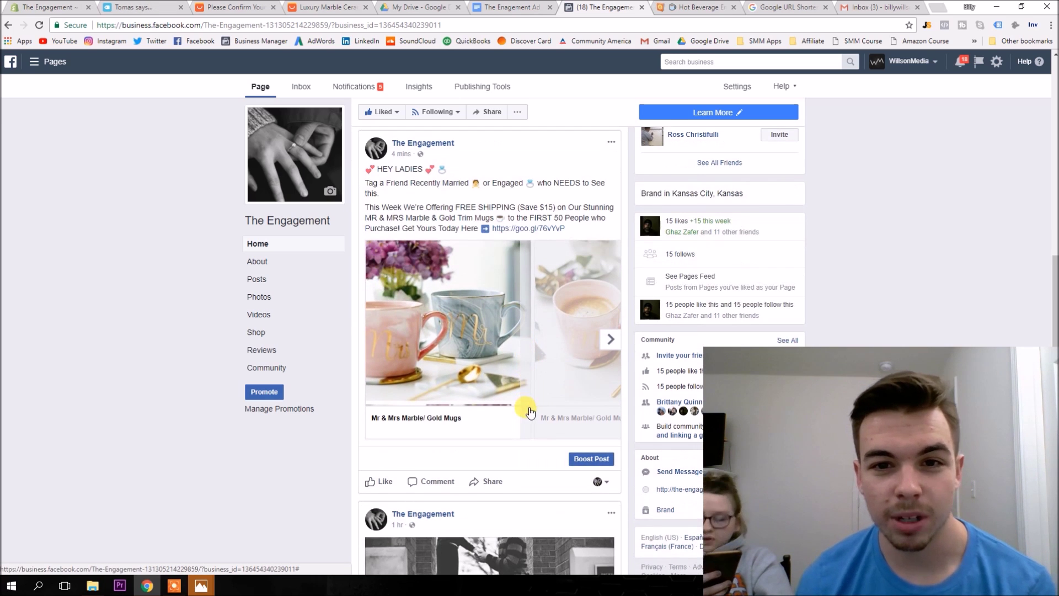
pyautogui.scroll(1, 534, 412)
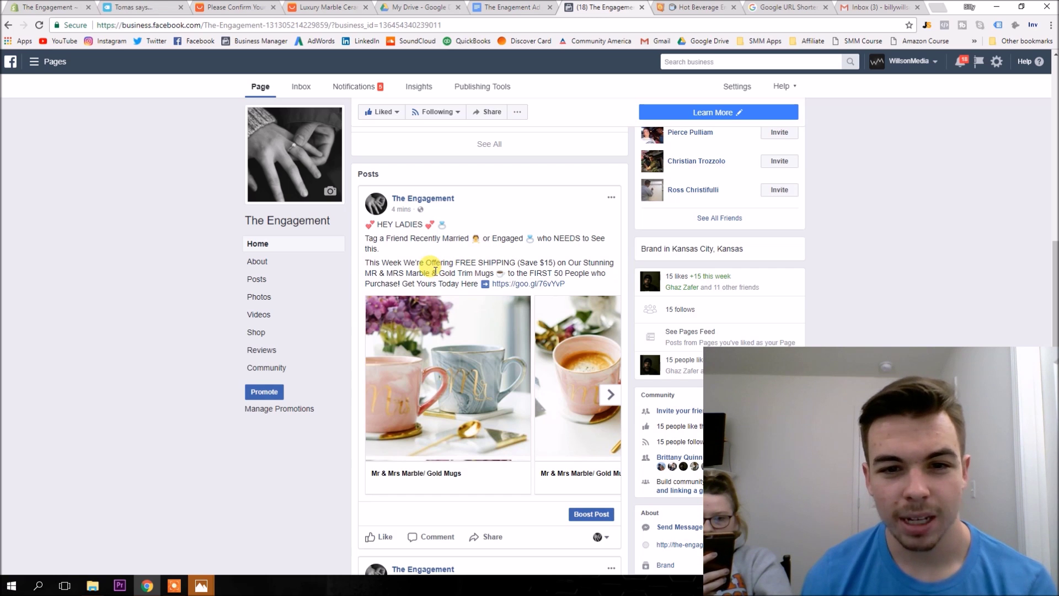
pyautogui.moveTo(459, 263); pyautogui.dragTo(515, 263)
pyautogui.click(516, 264)
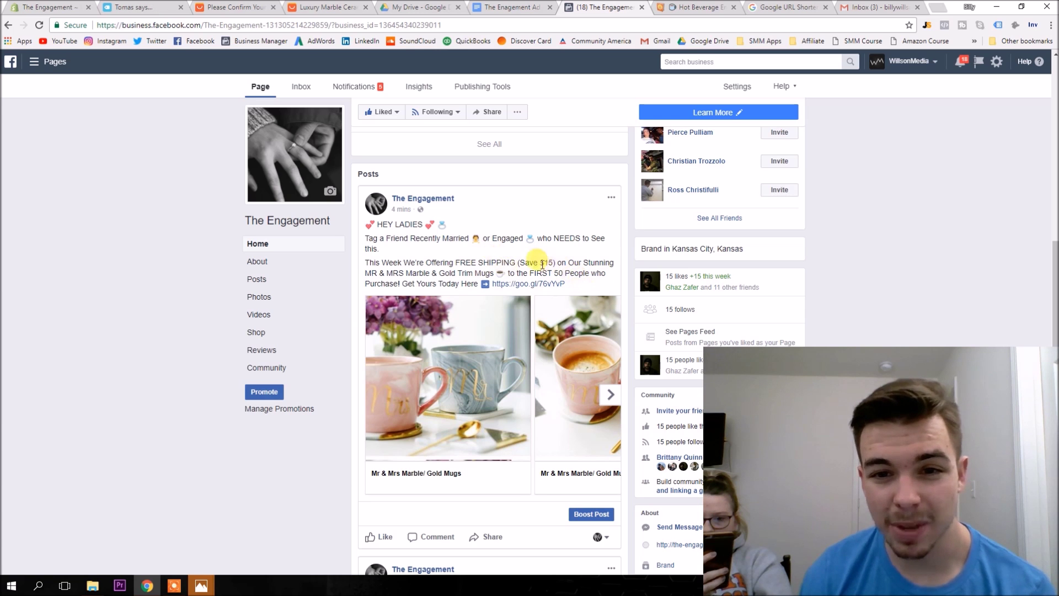
pyautogui.moveTo(514, 273); pyautogui.dragTo(605, 274)
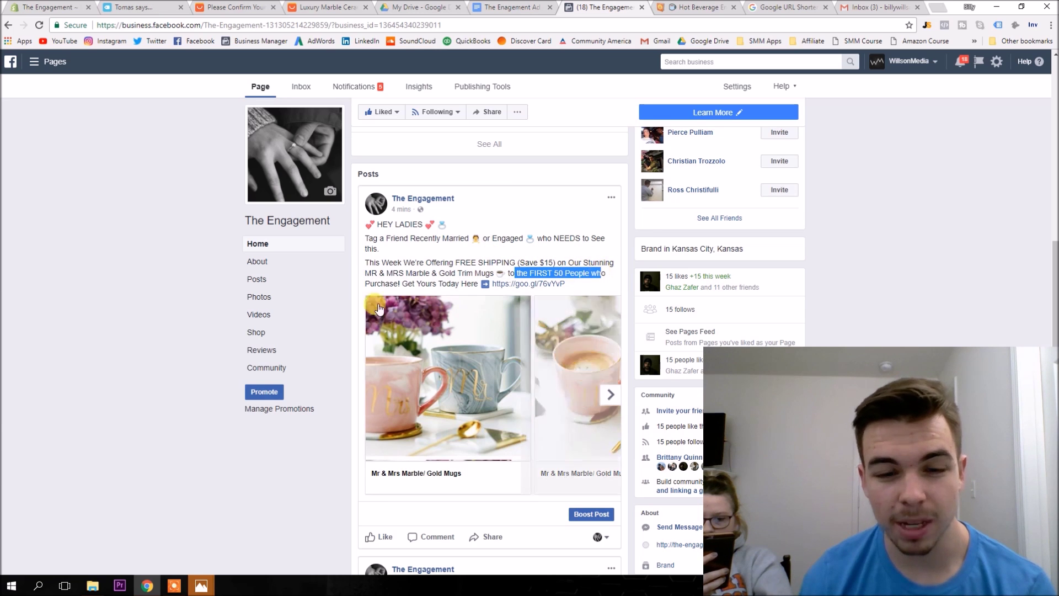
pyautogui.click(404, 274)
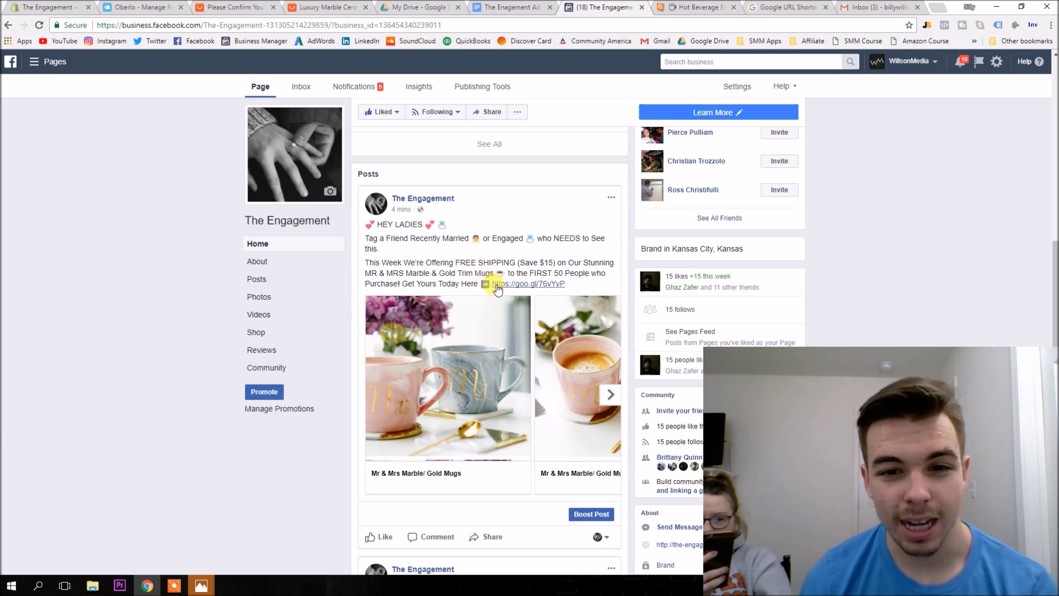
pyautogui.click(500, 284)
# - View the linked Mr & Mrs Marble/Gold Mugs product tab, then return to the Facebook post
pyautogui.click(629, 8)
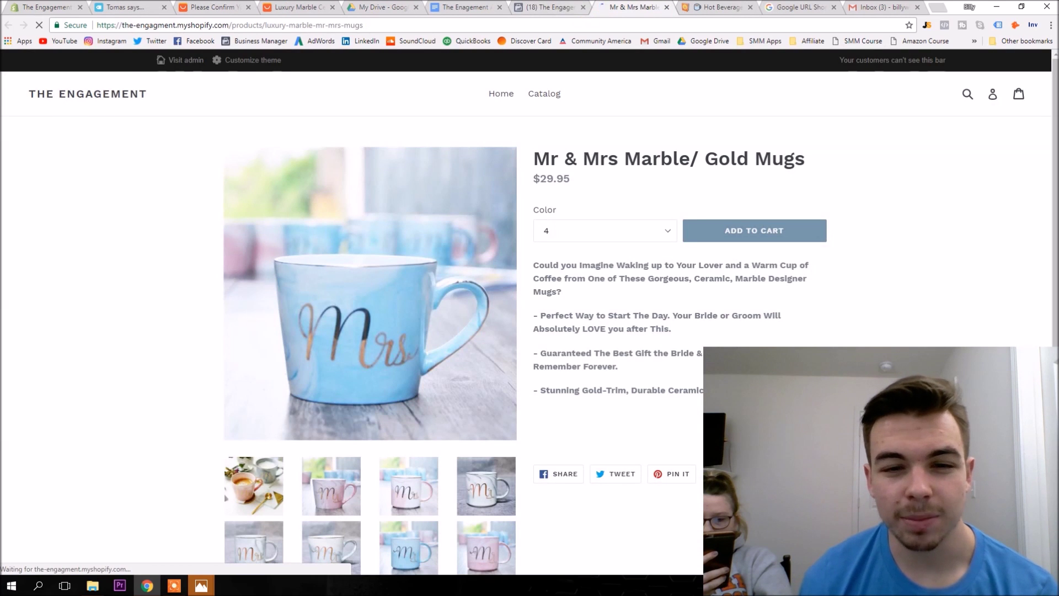
pyautogui.click(549, 7)
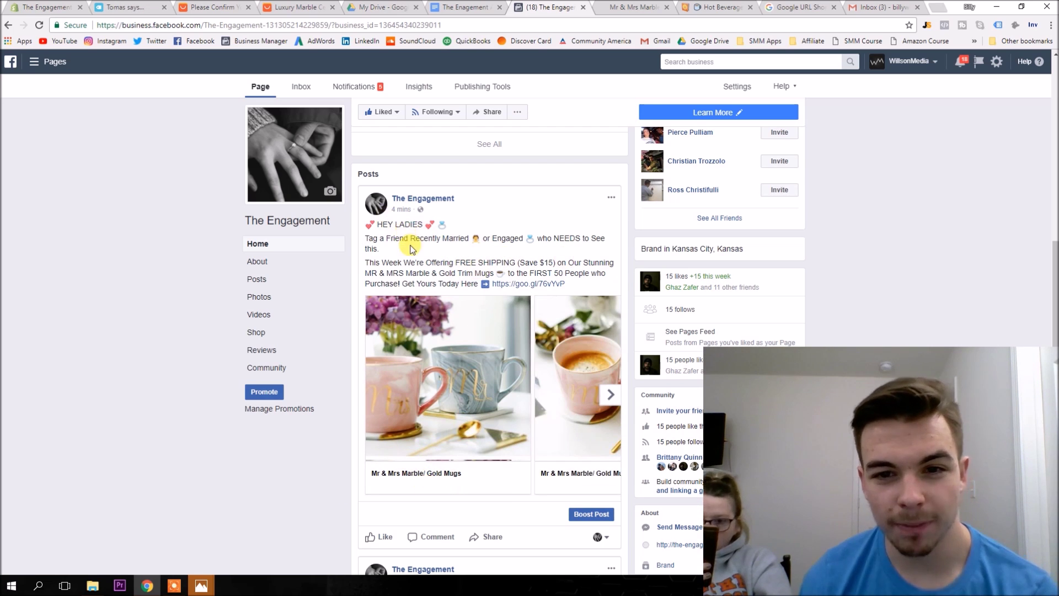
pyautogui.moveTo(393, 238); pyautogui.dragTo(366, 238)
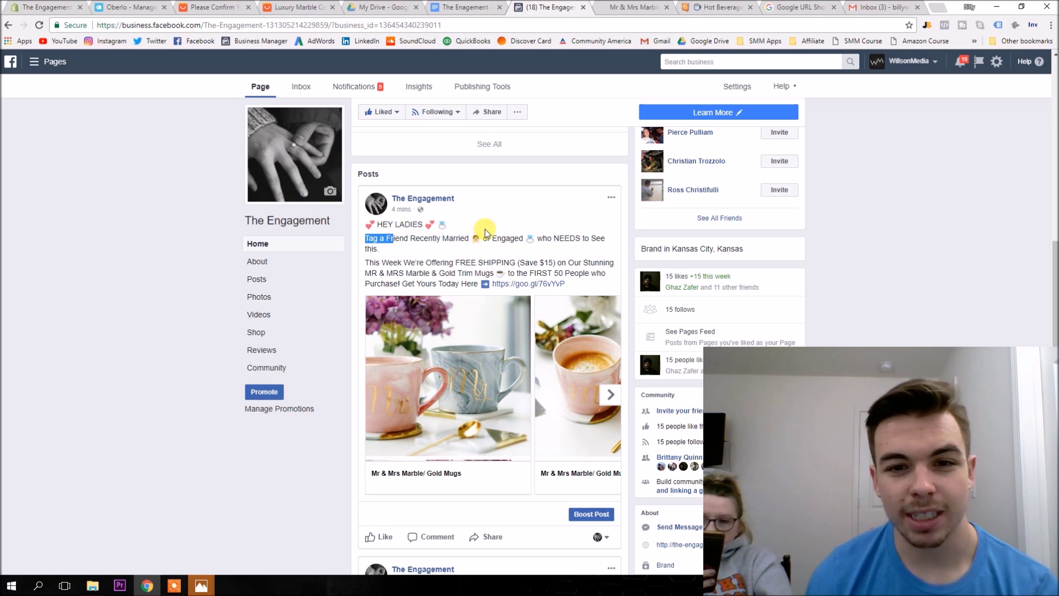
pyautogui.click(429, 252)
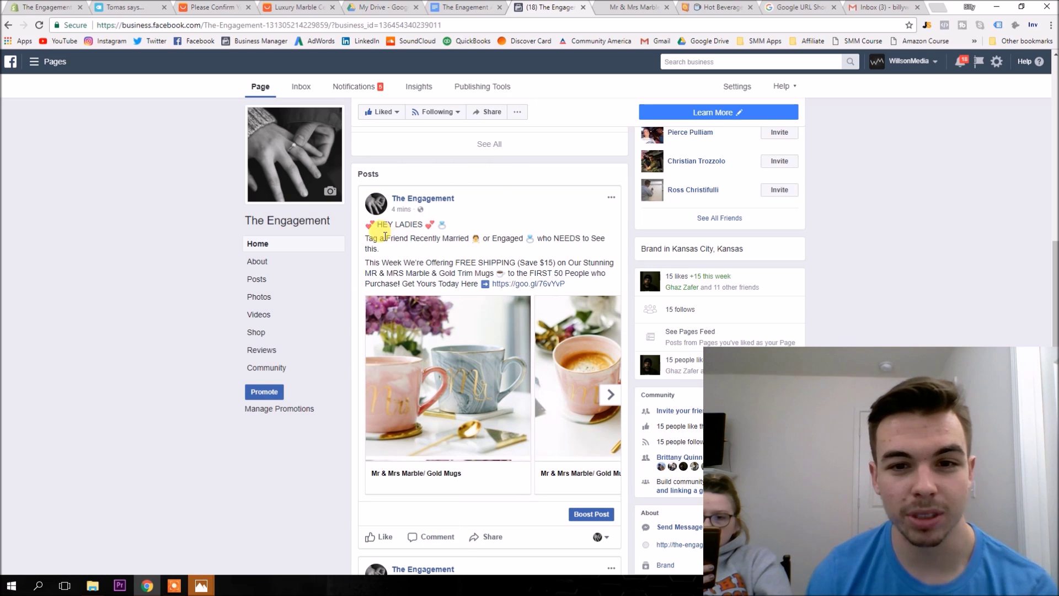
pyautogui.tripleClick(382, 242)
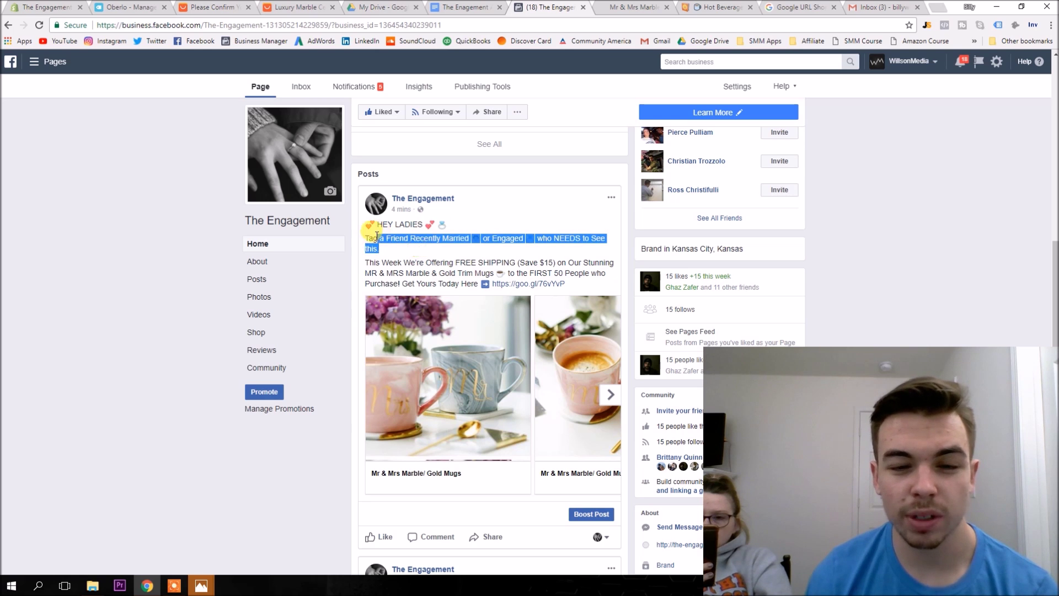
pyautogui.click(371, 238)
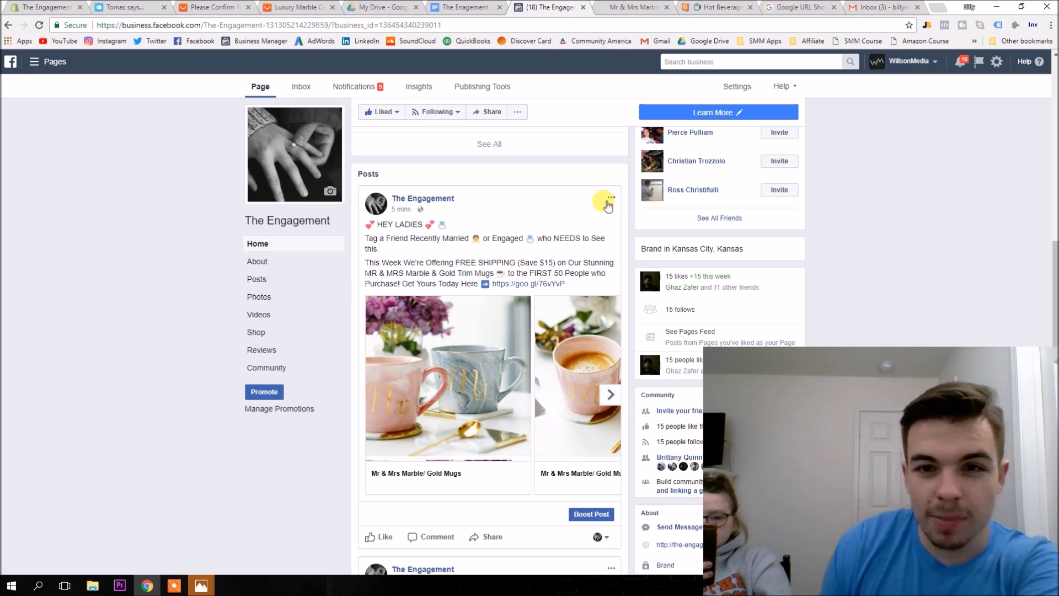
pyautogui.click(610, 198)
pyautogui.click(449, 7)
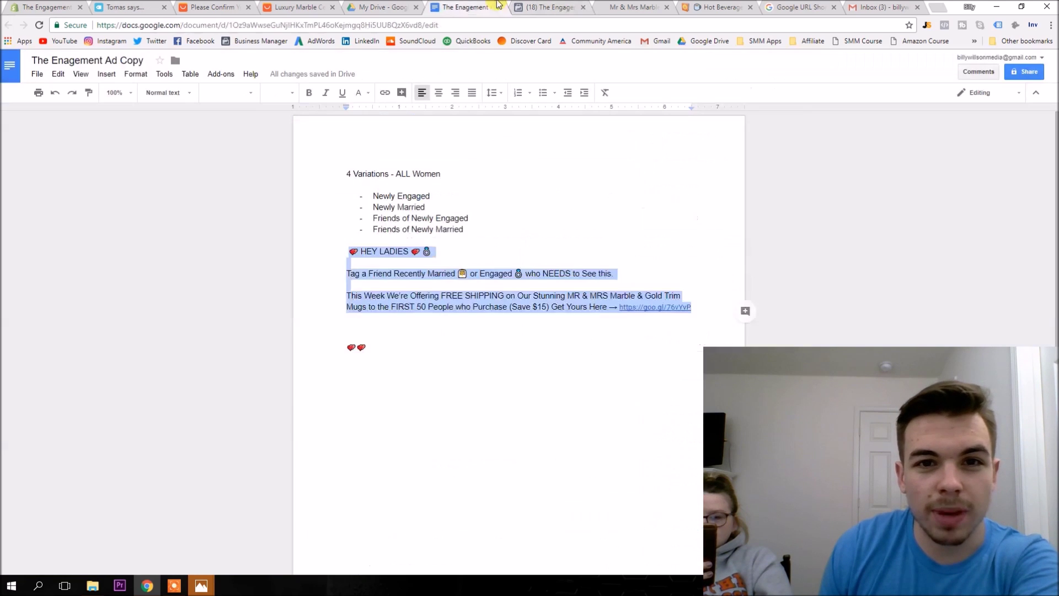
pyautogui.click(392, 7)
pyautogui.click(286, 7)
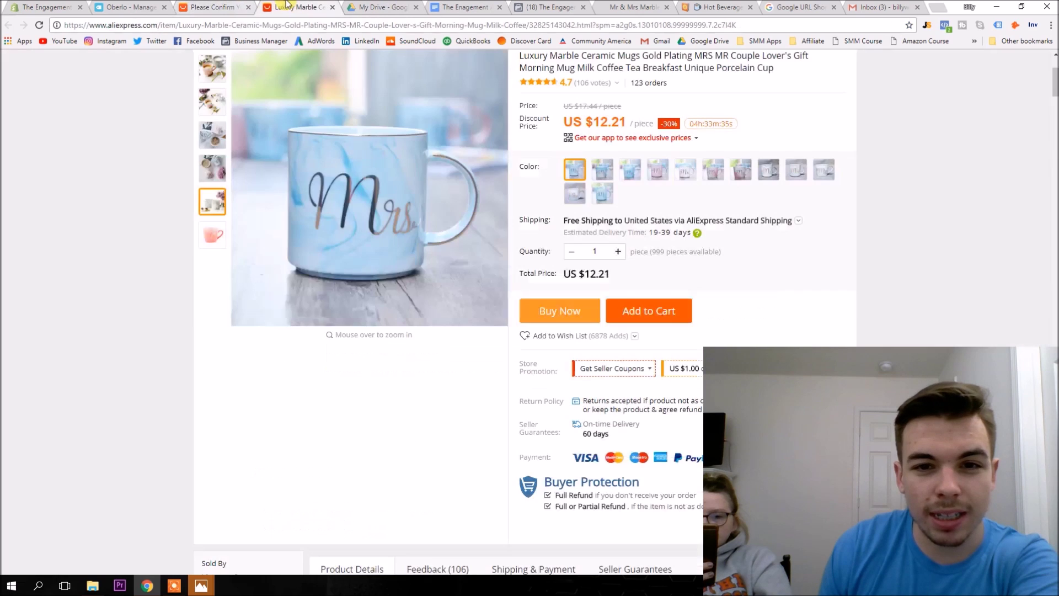
pyautogui.click(634, 7)
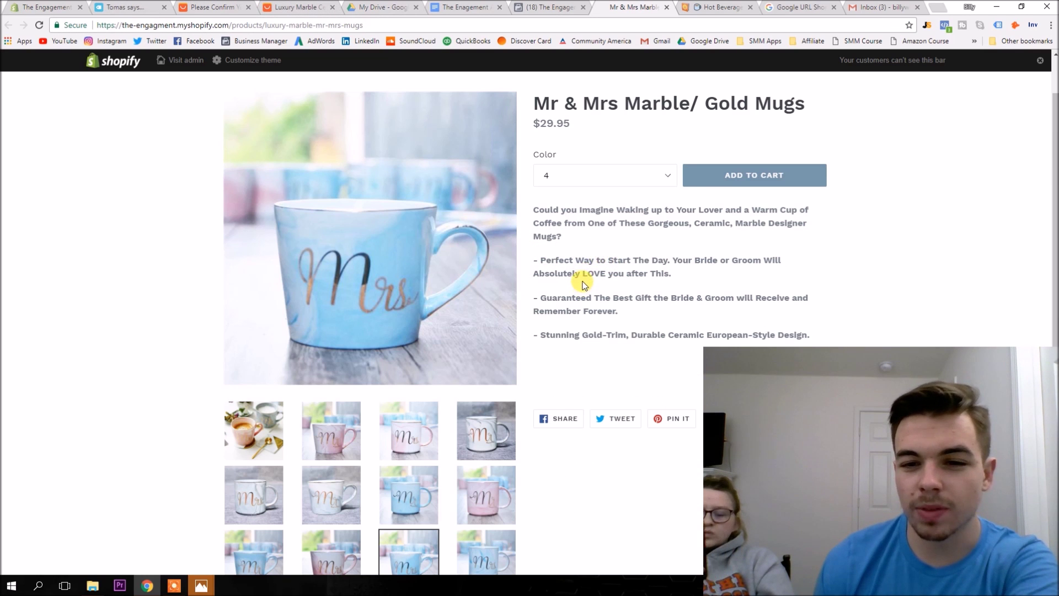
pyautogui.scroll(-1, 584, 279)
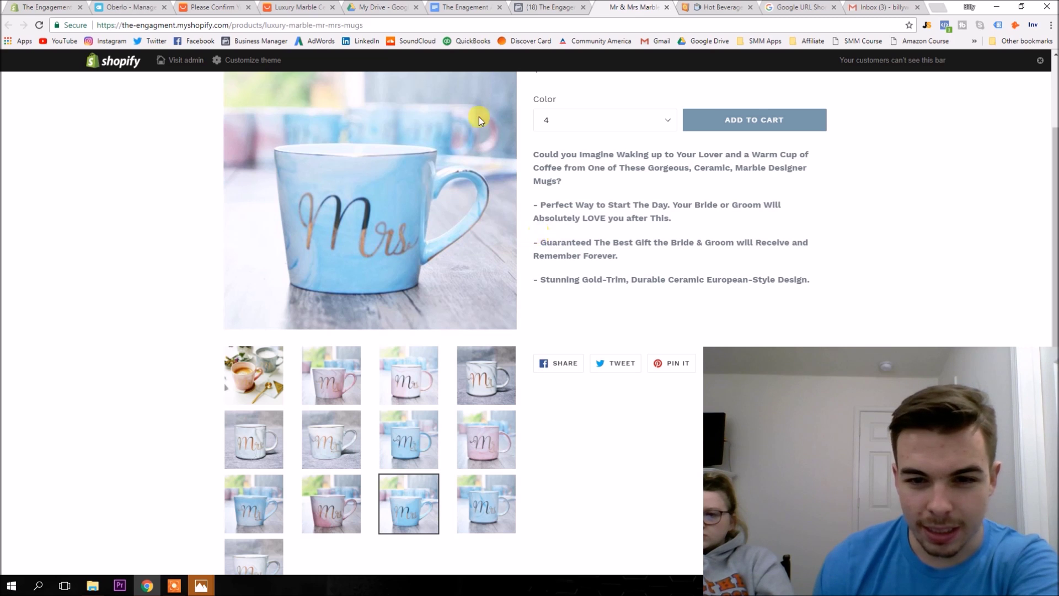
pyautogui.hotkey('ctrl', 'shift', 'Tab')
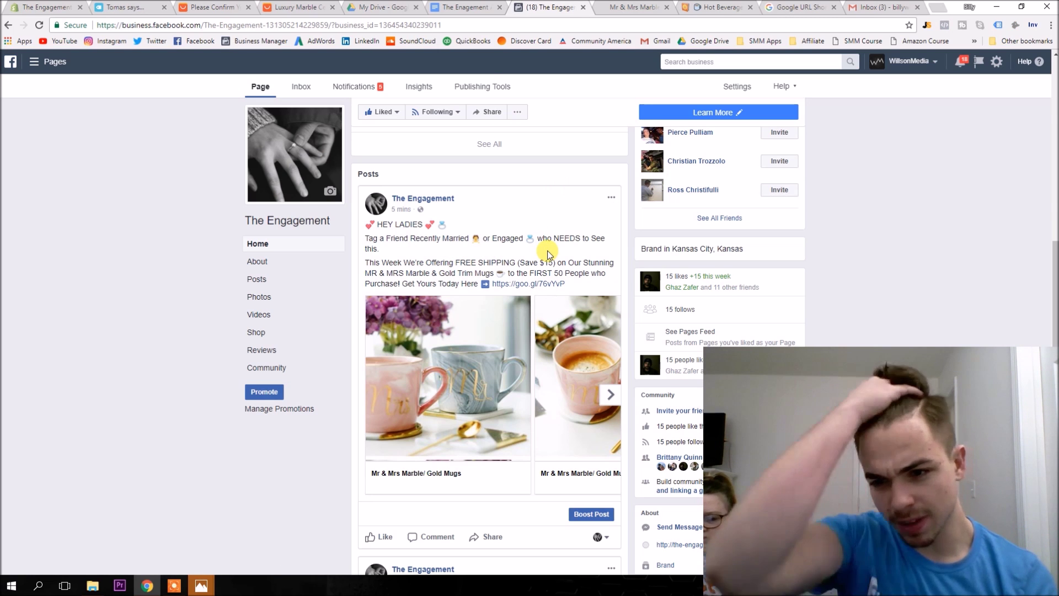